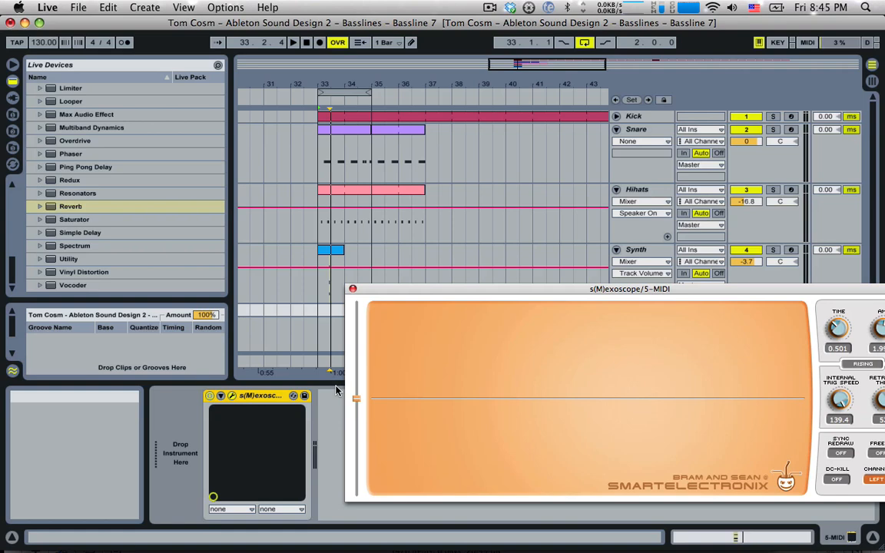
# Move the s(M)exoscope window to the top of the screen so it no longer covers the Master track
pyautogui.moveTo(415, 295); pyautogui.dragTo(411, 42)
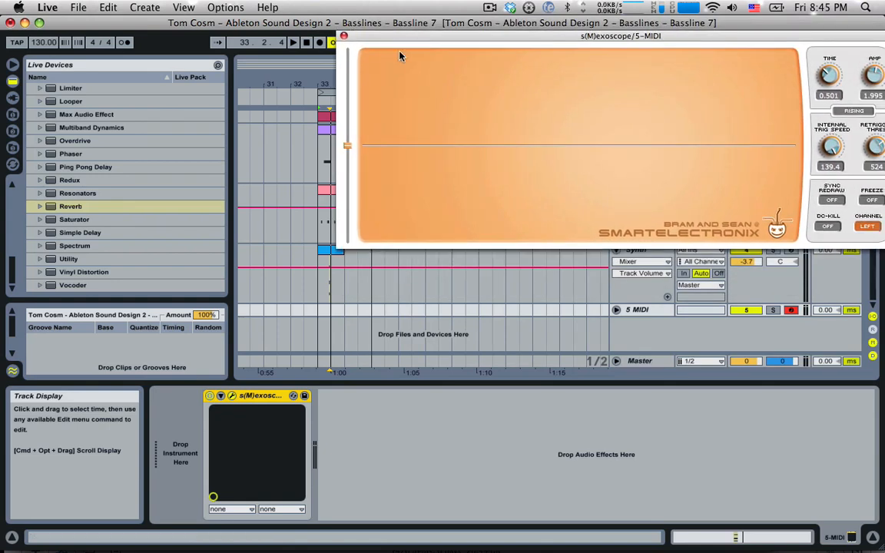
# Load Operator onto track 5 ahead of the s(M)exoscope and show its global settings
pyautogui.scroll(10, 69, 146)
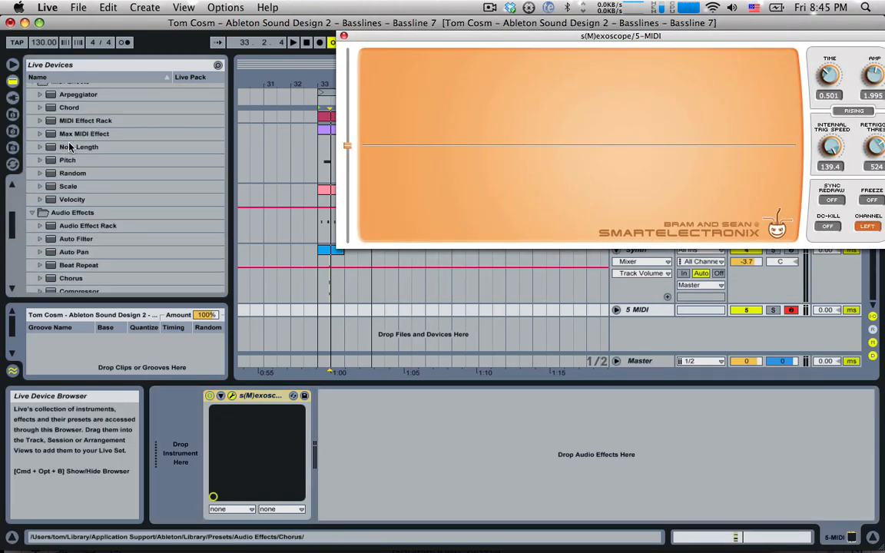
pyautogui.scroll(5, 69, 146)
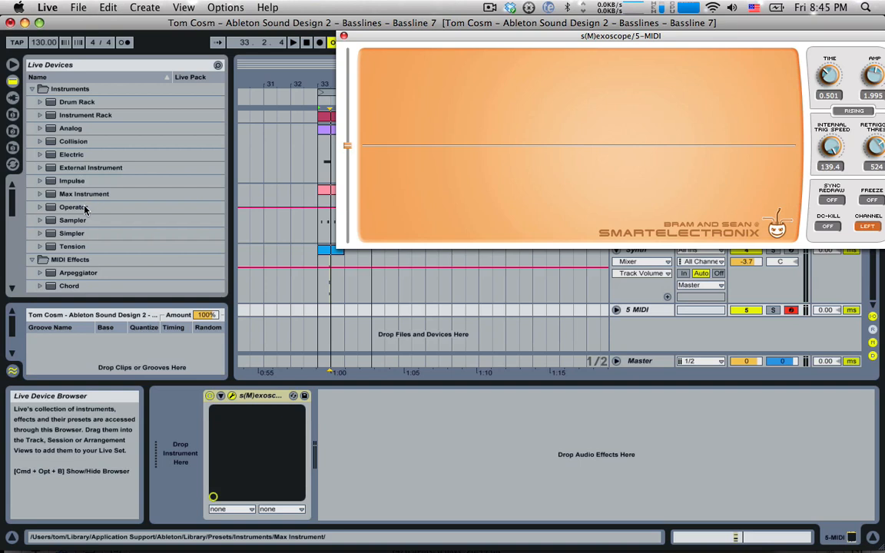
pyautogui.moveTo(71, 206); pyautogui.dragTo(191, 434)
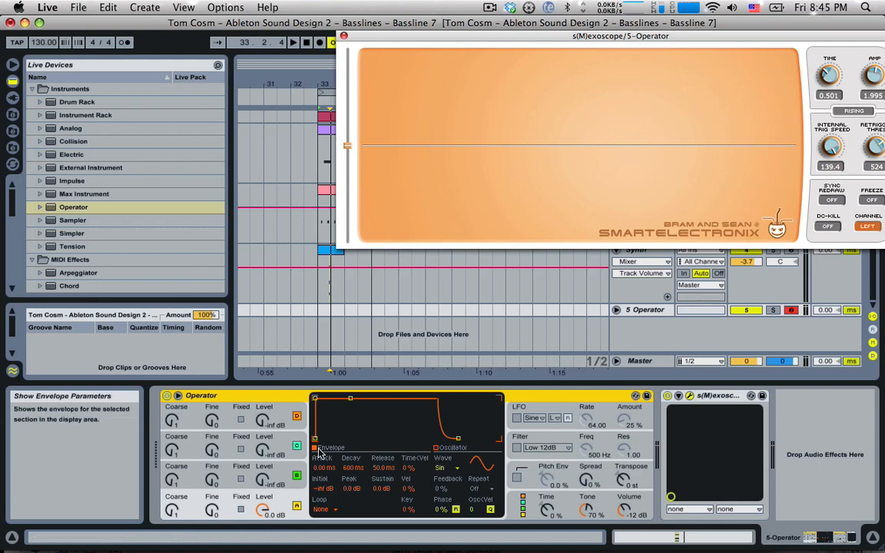
pyautogui.click(546, 503)
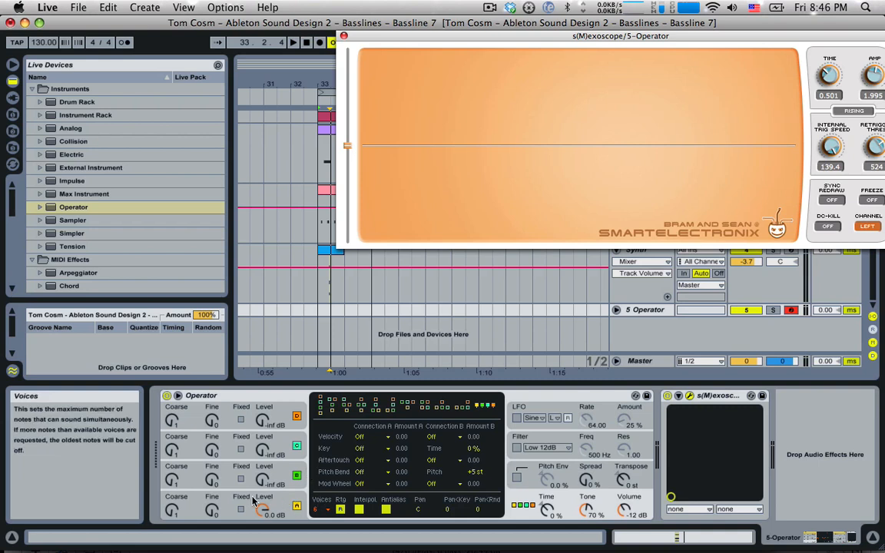
# Show oscillator A's Sine and envelope page, raise the keyboard octave, and play a test note
pyautogui.click(299, 498)
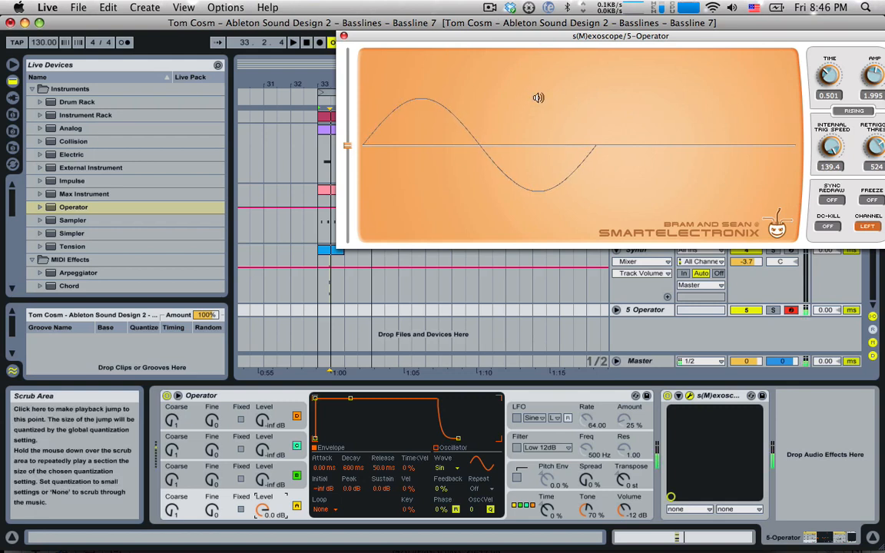
pyautogui.press('x')
pyautogui.press('x')
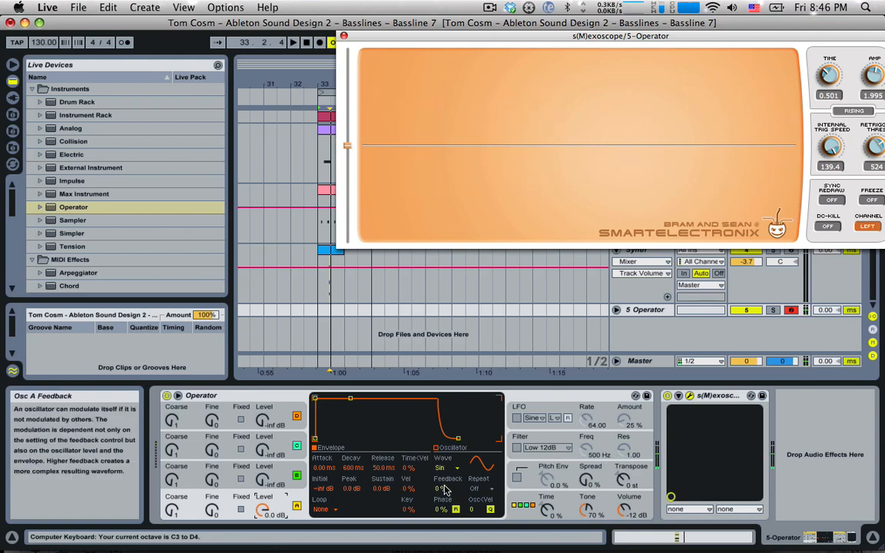
pyautogui.press('a')
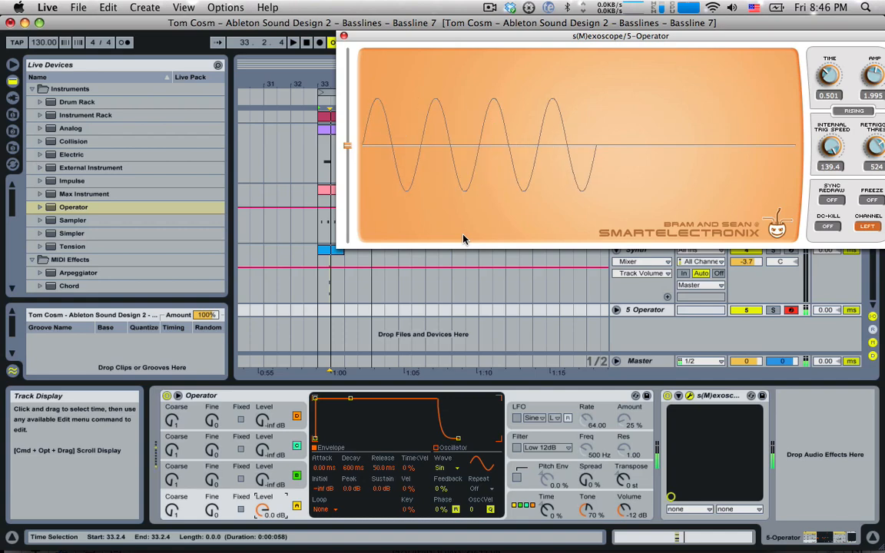
pyautogui.click(454, 468)
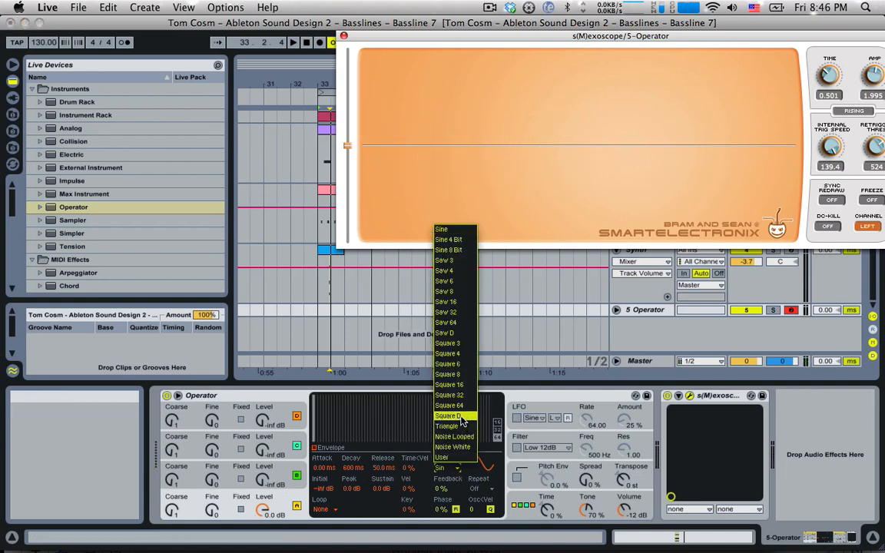
pyautogui.click(446, 378)
pyautogui.press('a')
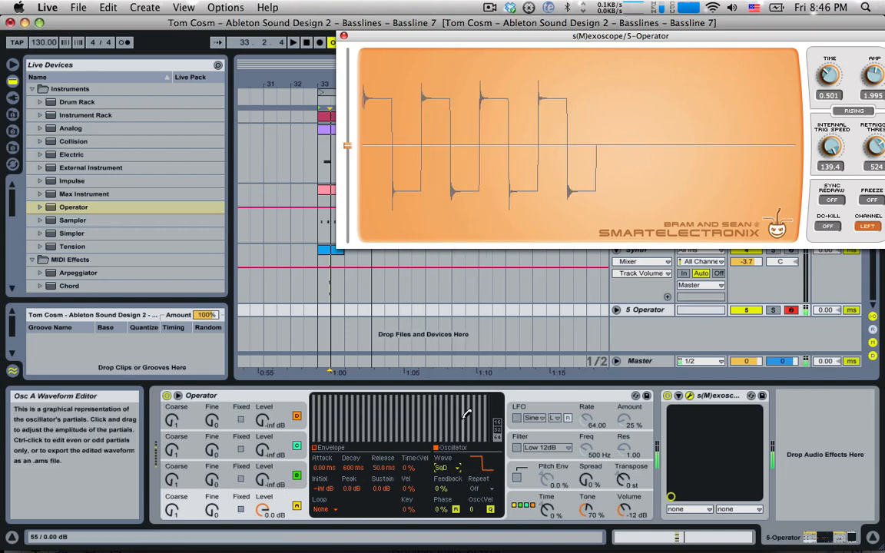
pyautogui.click(453, 468)
pyautogui.click(459, 335)
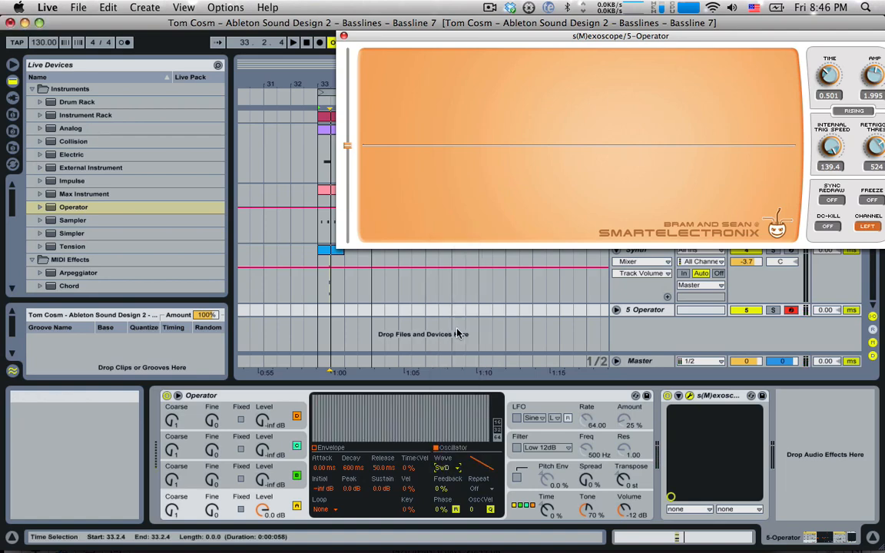
pyautogui.press('a')
pyautogui.click(453, 468)
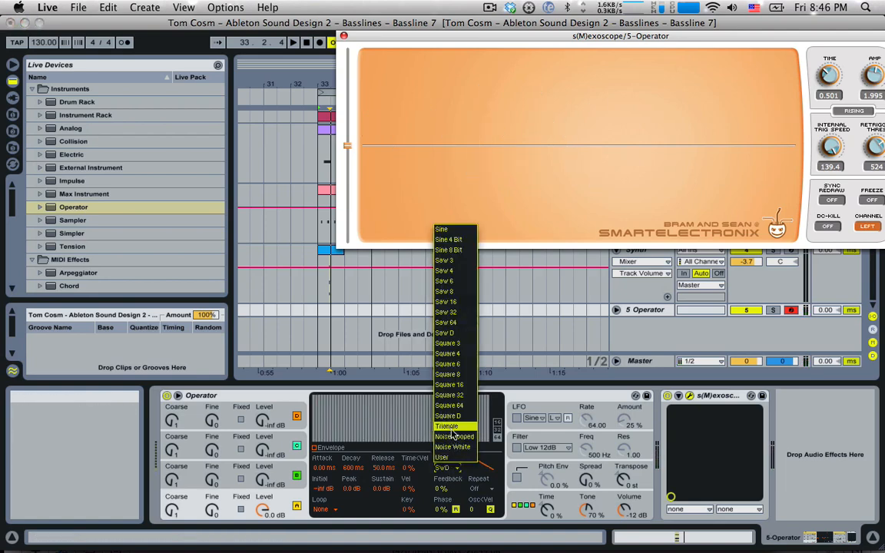
pyautogui.click(418, 392)
pyautogui.press('a')
pyautogui.click(448, 468)
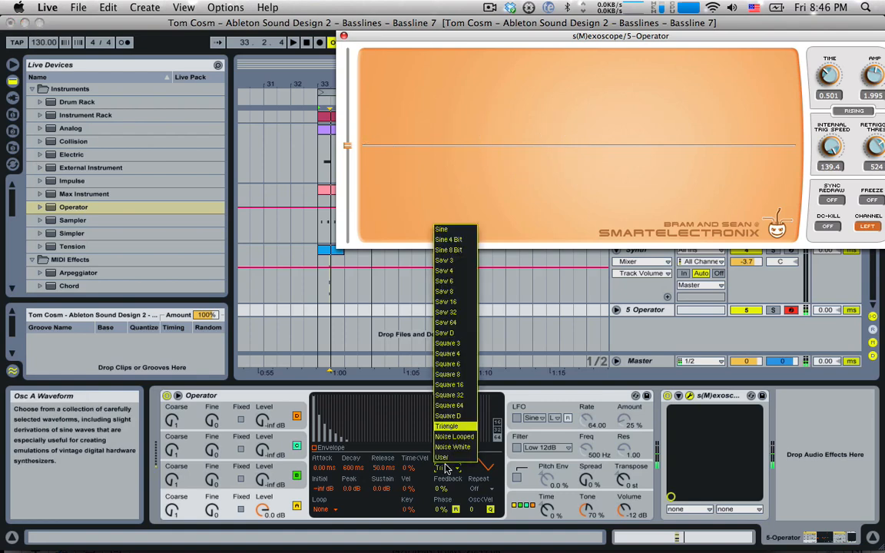
pyautogui.click(449, 453)
pyautogui.press('a')
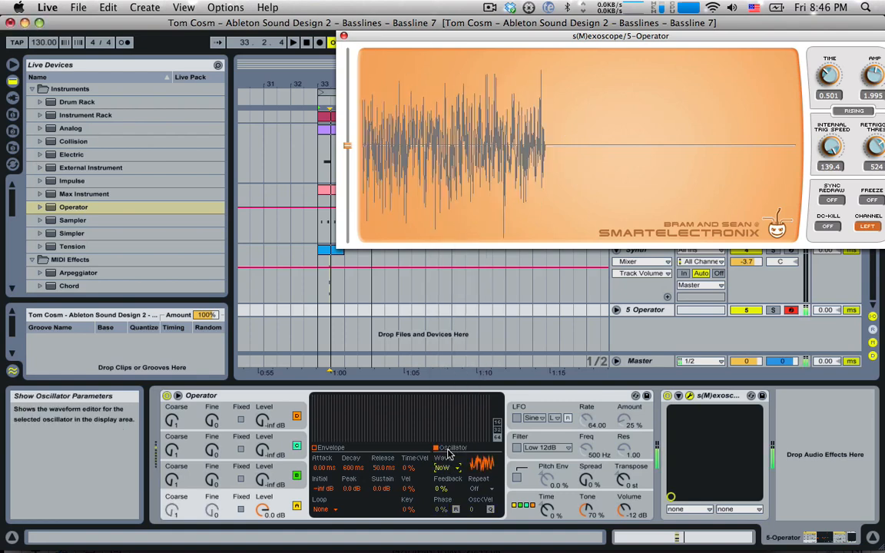
pyautogui.click(444, 467)
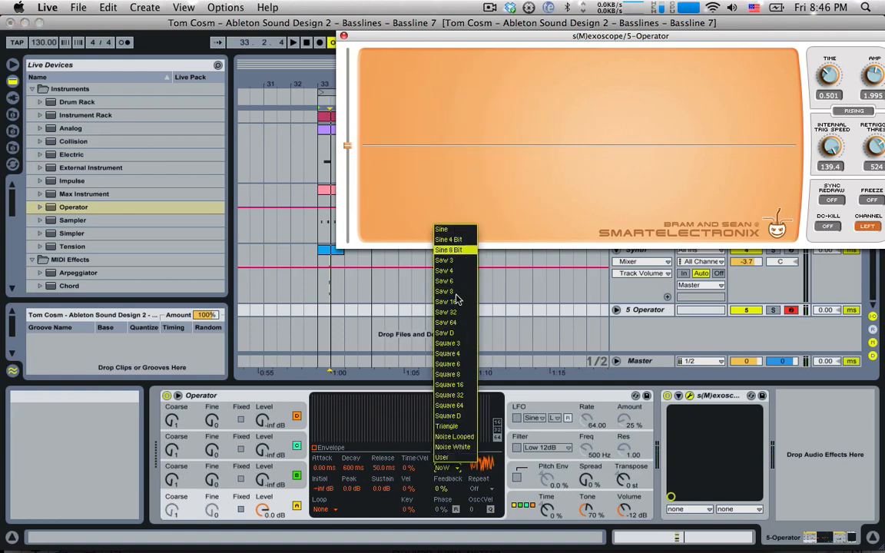
pyautogui.click(452, 230)
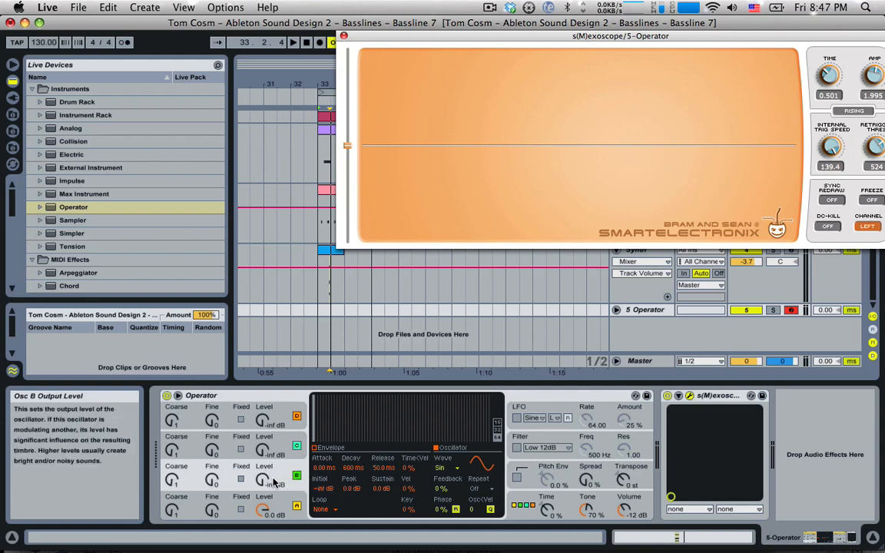
# Switch oscillator B to the SqD square wave with its level at -inf dB, then show global settings
pyautogui.moveTo(262, 480); pyautogui.dragTo(262, 439)
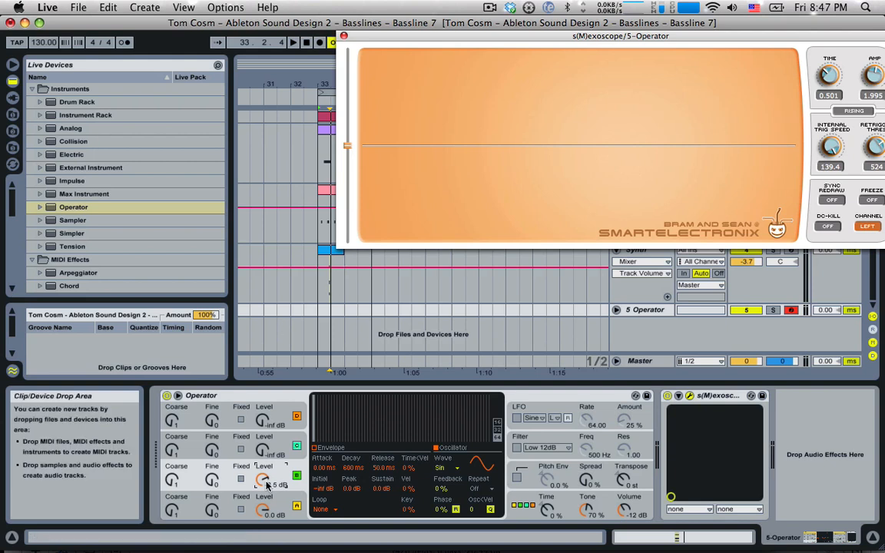
pyautogui.moveTo(266, 480); pyautogui.dragTo(266, 534)
pyautogui.press('c')
pyautogui.click(441, 469)
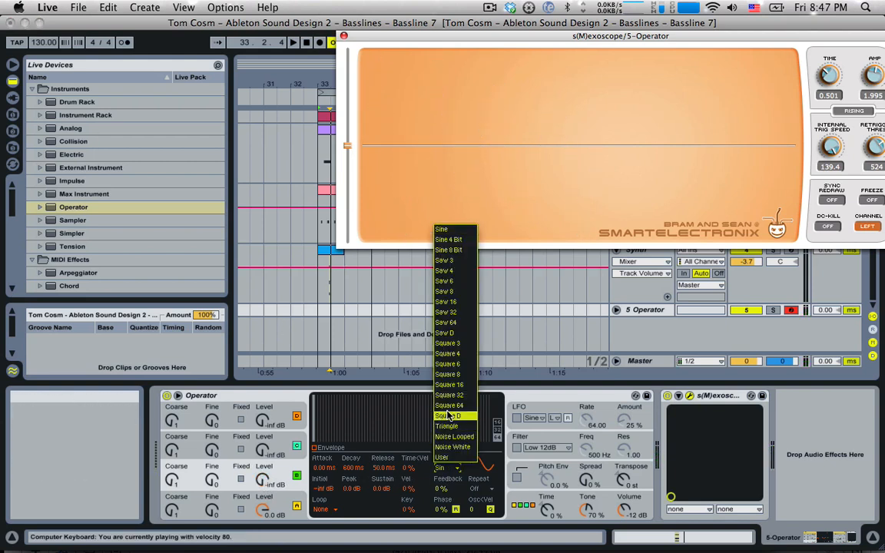
pyautogui.click(450, 417)
pyautogui.moveTo(264, 480)
pyautogui.mouseDown()
pyautogui.moveTo(263, 453)
pyautogui.moveTo(263, 467)
pyautogui.mouseUp()
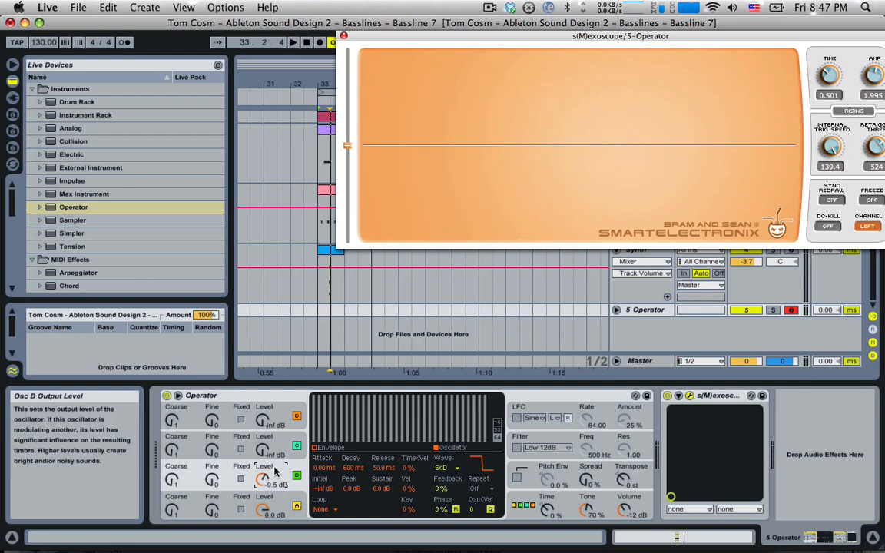
pyautogui.moveTo(262, 477); pyautogui.dragTo(262, 496)
pyautogui.click(523, 503)
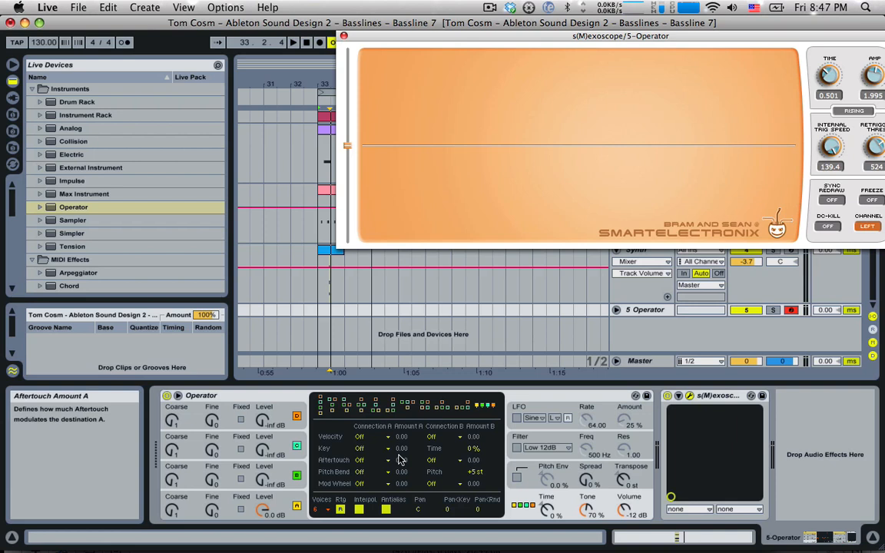
# Choose the fully stacked series algorithm and compare the oscillator A and B pages
pyautogui.click(321, 418)
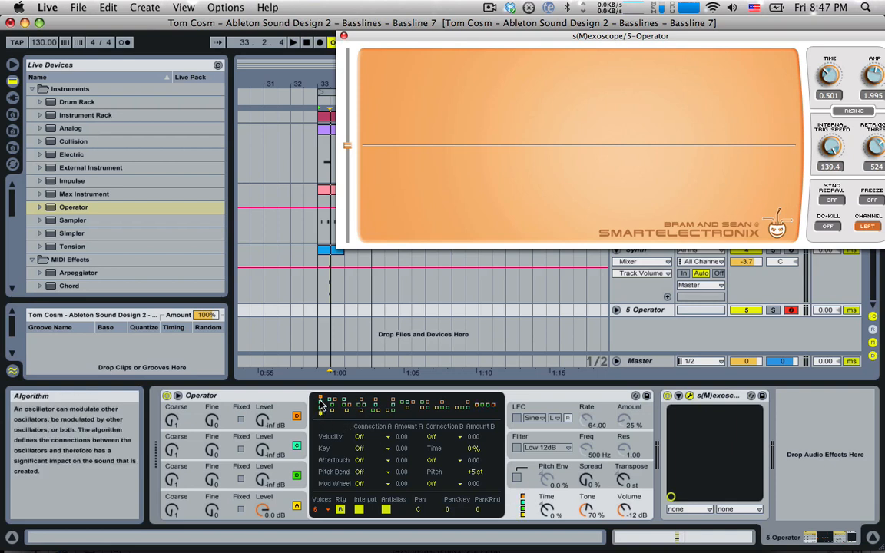
pyautogui.click(282, 444)
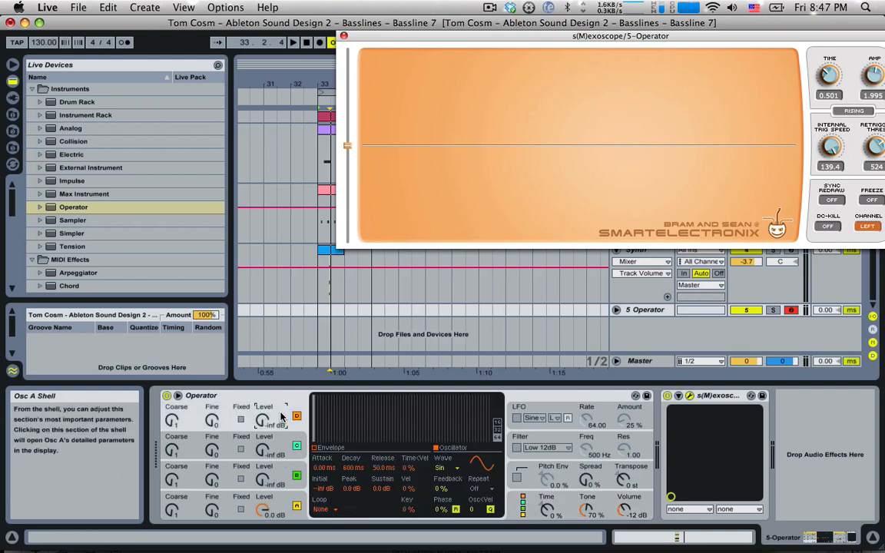
pyautogui.click(279, 469)
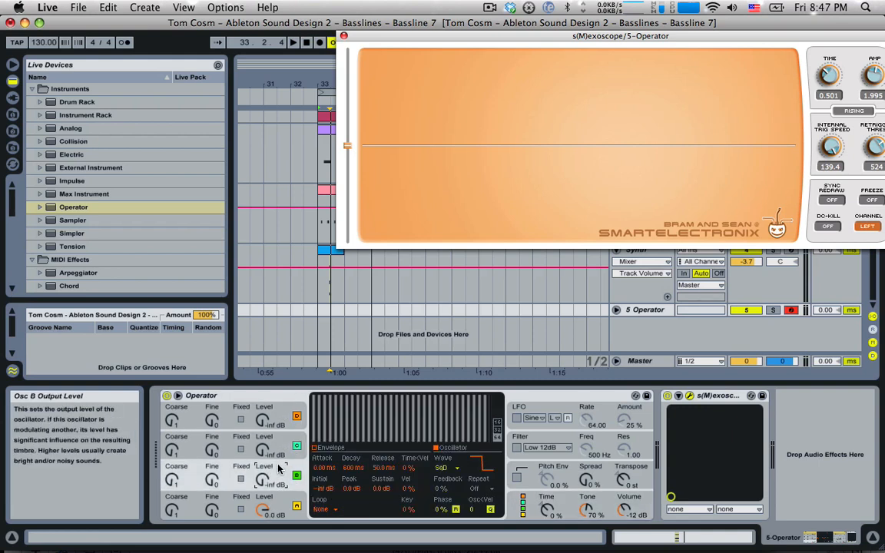
pyautogui.click(275, 500)
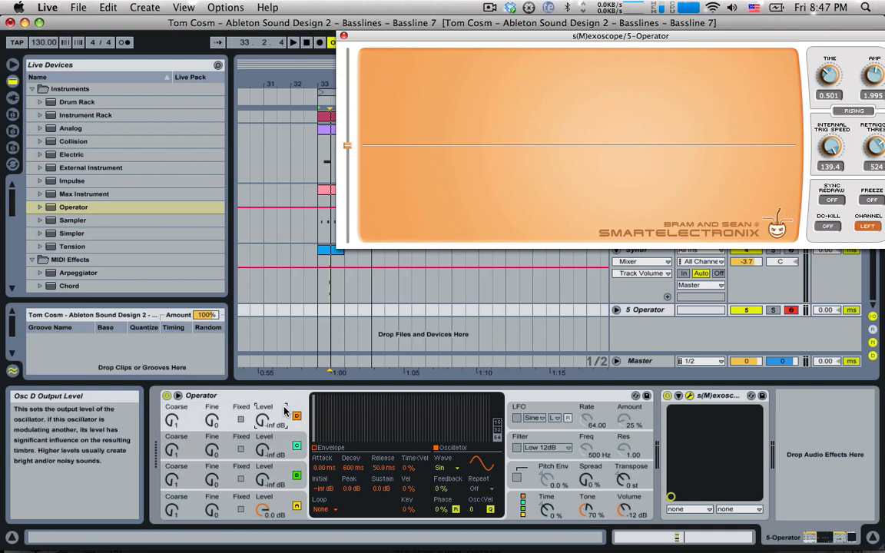
pyautogui.click(273, 473)
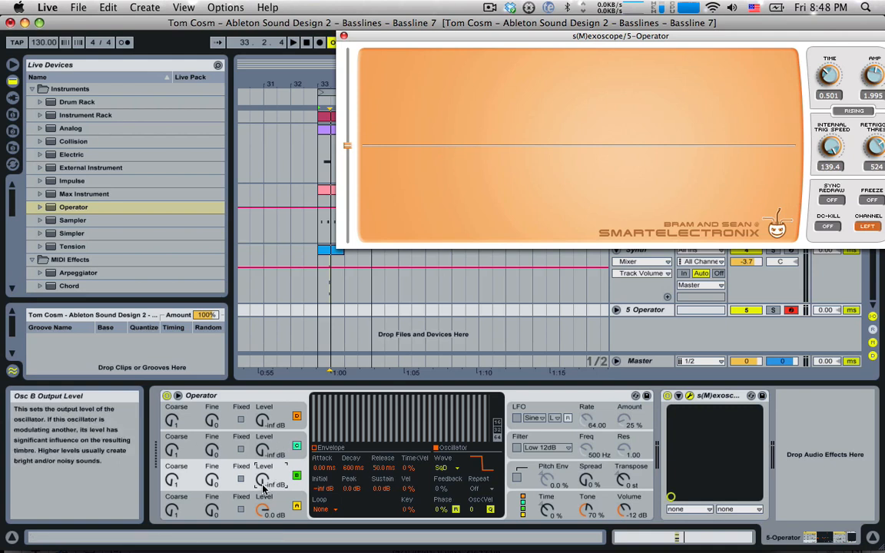
# Drop the keyboard octave, switch oscillator B back to Sine, and raise its level to -37 dB
pyautogui.press('a')
pyautogui.press('z')
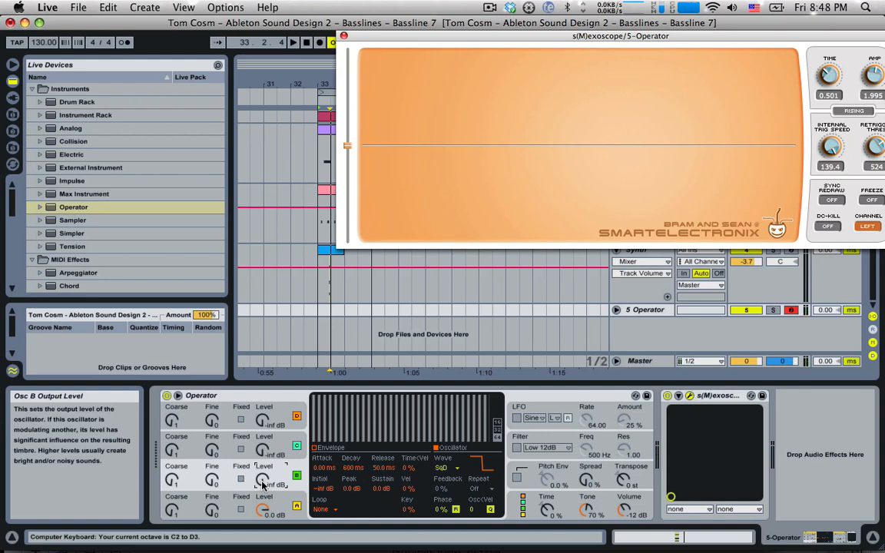
pyautogui.press('a')
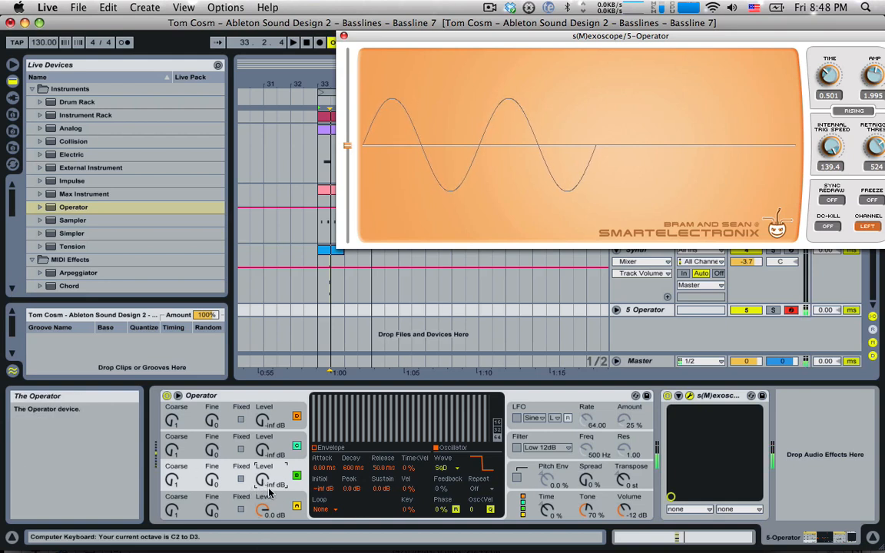
pyautogui.click(442, 468)
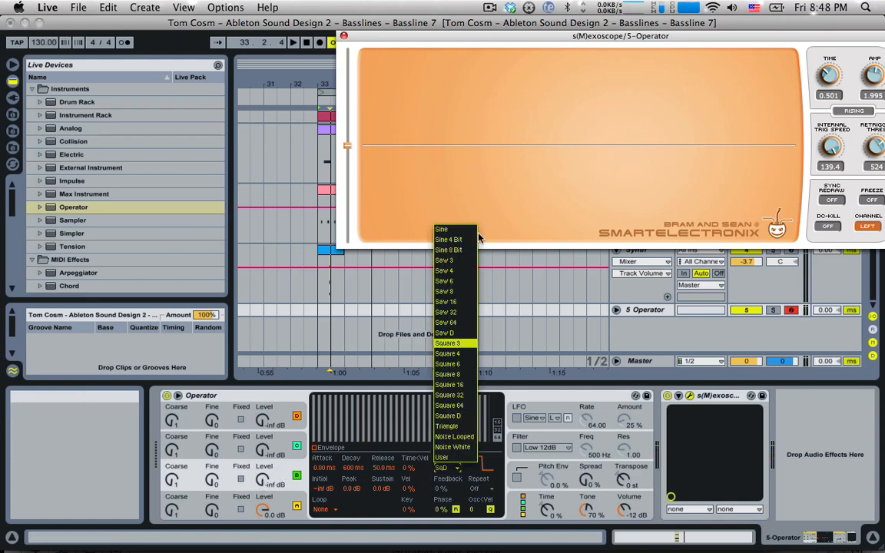
pyautogui.click(412, 206)
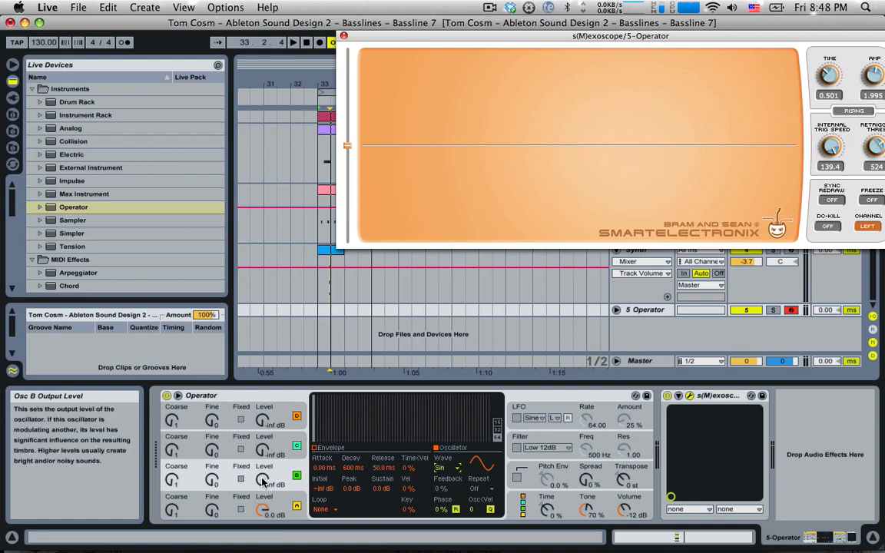
pyautogui.moveTo(261, 481); pyautogui.dragTo(261, 459)
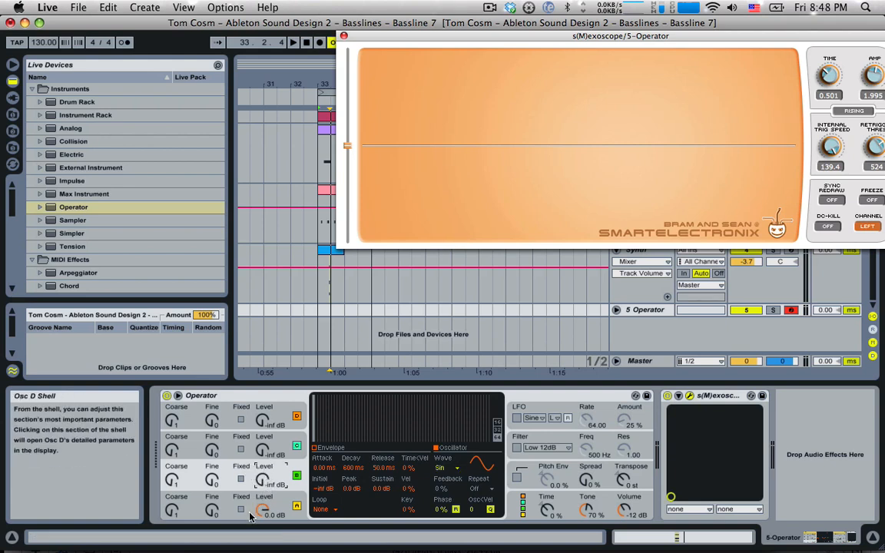
pyautogui.moveTo(262, 482)
pyautogui.mouseDown()
pyautogui.moveTo(262, 459)
pyautogui.moveTo(262, 481)
pyautogui.mouseUp()
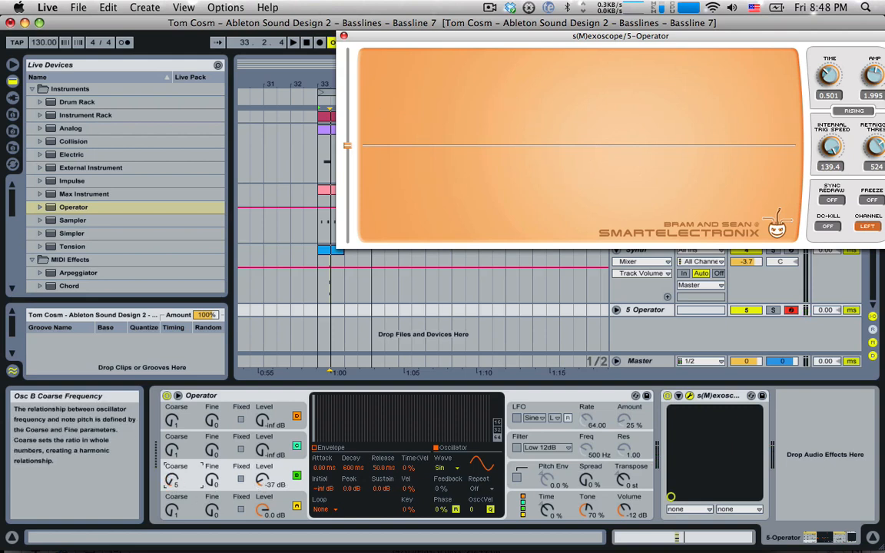
# Return oscillator A to Coarse 1 and set oscillator B to Coarse 28 at about -34 dB
pyautogui.moveTo(266, 474); pyautogui.dragTo(260, 480)
pyautogui.moveTo(172, 509); pyautogui.dragTo(172, 461)
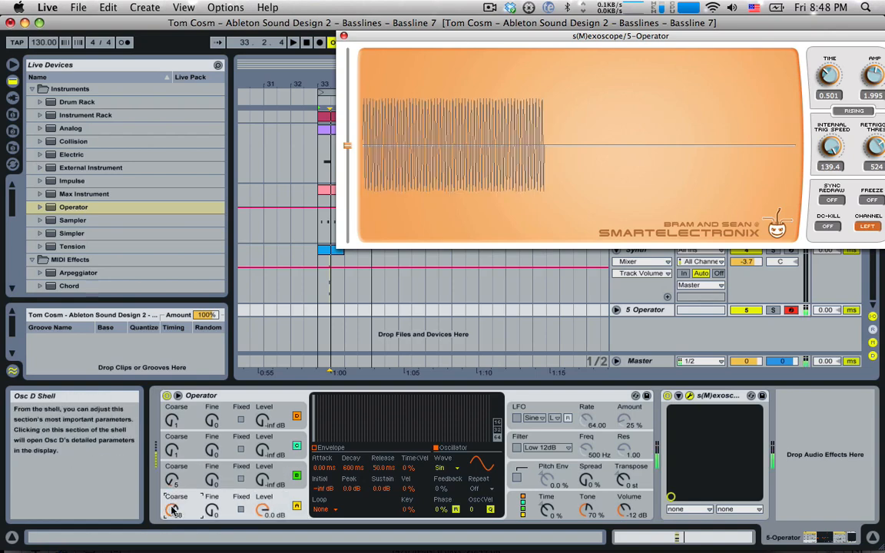
pyautogui.moveTo(177, 510); pyautogui.dragTo(176, 546)
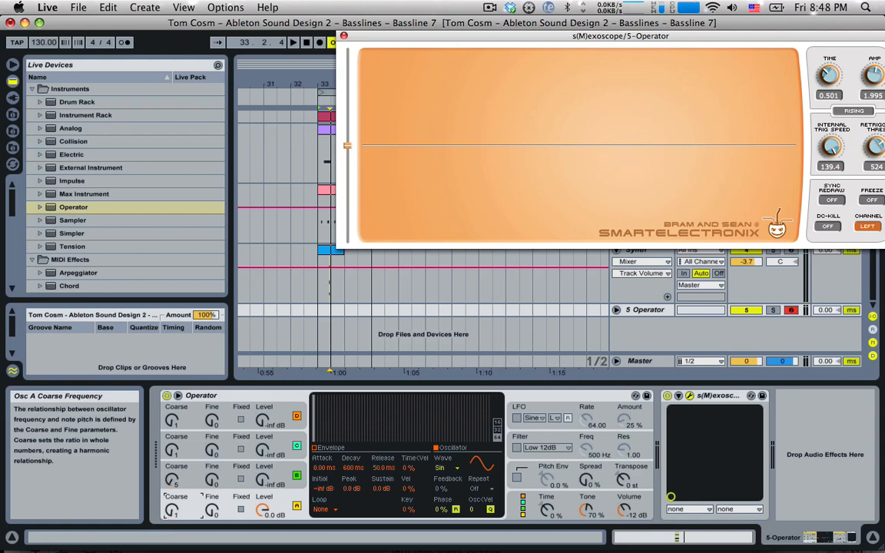
pyautogui.moveTo(176, 499); pyautogui.dragTo(177, 498)
pyautogui.moveTo(171, 480); pyautogui.dragTo(170, 449)
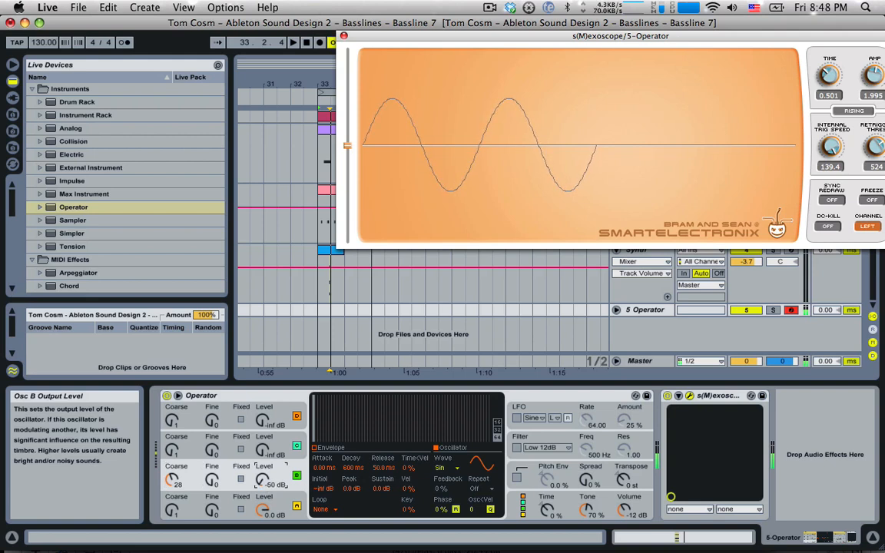
pyautogui.moveTo(263, 481); pyautogui.dragTo(263, 478)
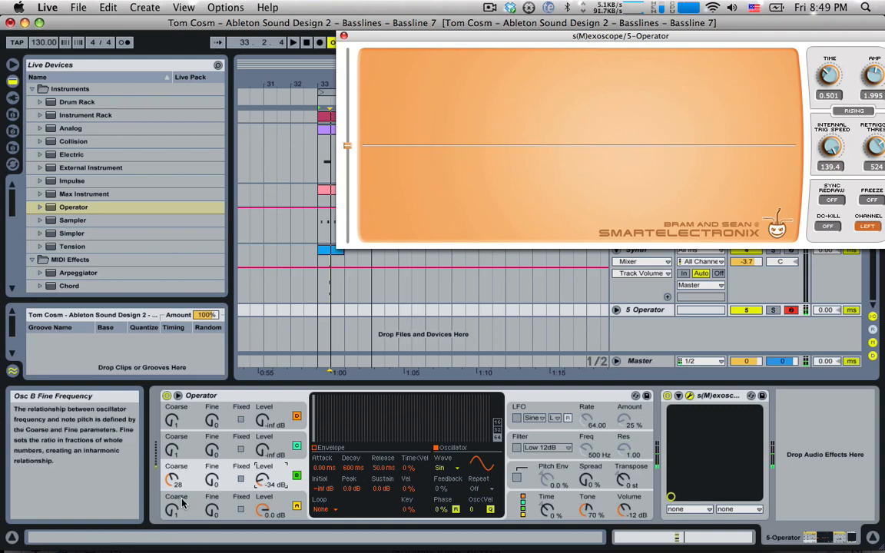
pyautogui.moveTo(173, 482); pyautogui.dragTo(173, 438)
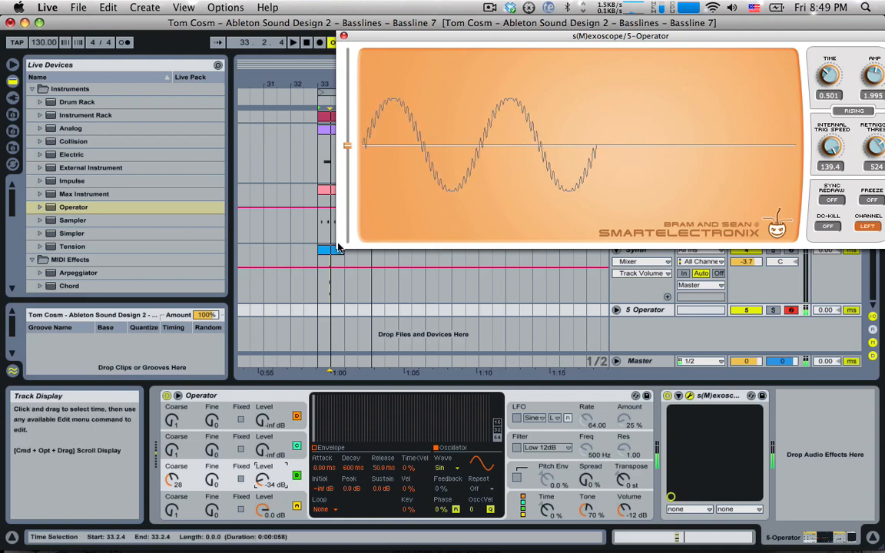
# Try different oscillator B coarse and level values, settling on Coarse 7 at -29 dB
pyautogui.moveTo(172, 480); pyautogui.dragTo(172, 440)
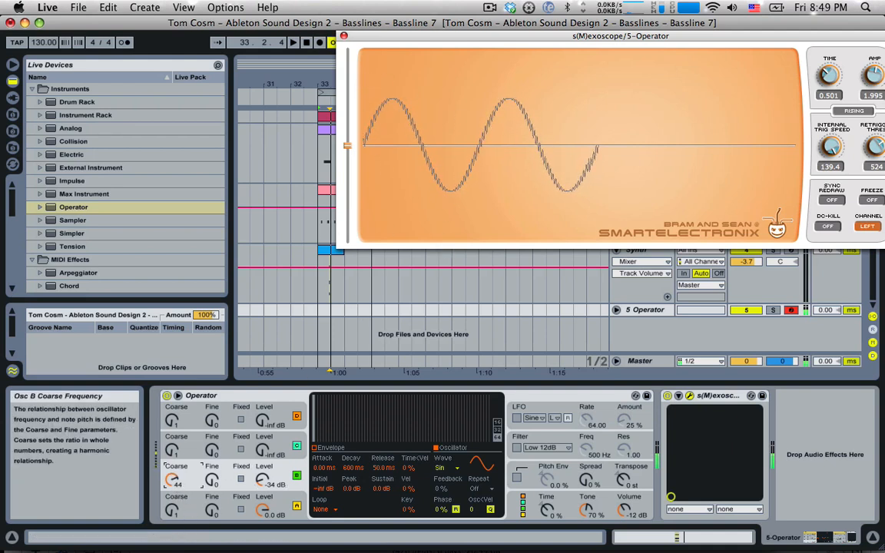
pyautogui.moveTo(264, 482); pyautogui.dragTo(263, 473)
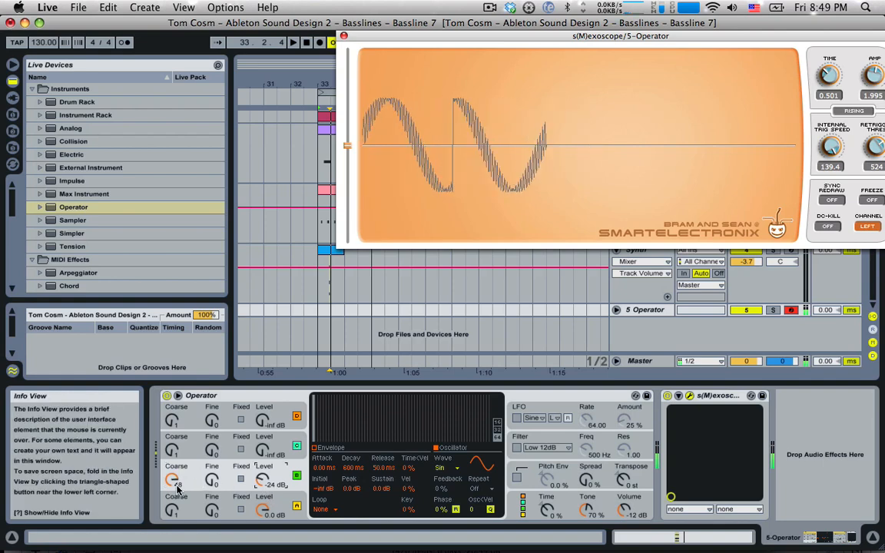
pyautogui.moveTo(173, 481); pyautogui.dragTo(172, 518)
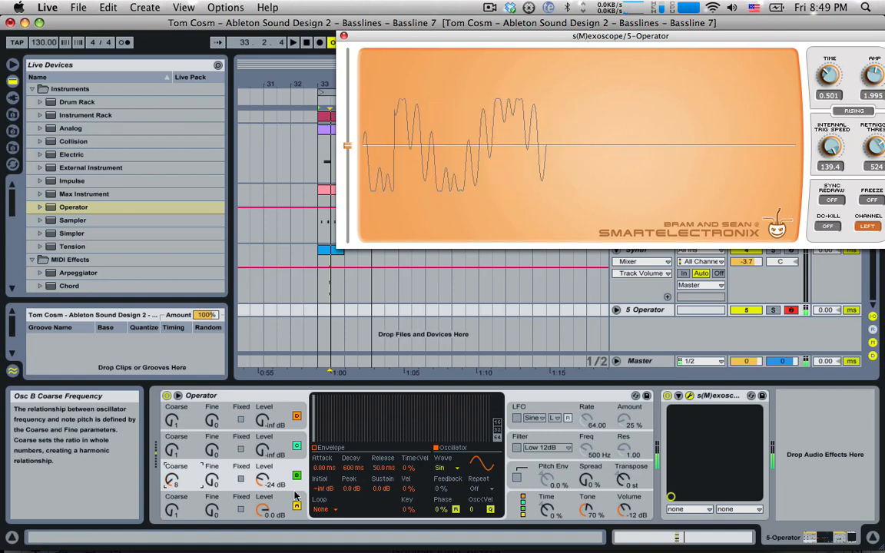
pyautogui.click(263, 482)
pyautogui.moveTo(264, 481); pyautogui.dragTo(264, 487)
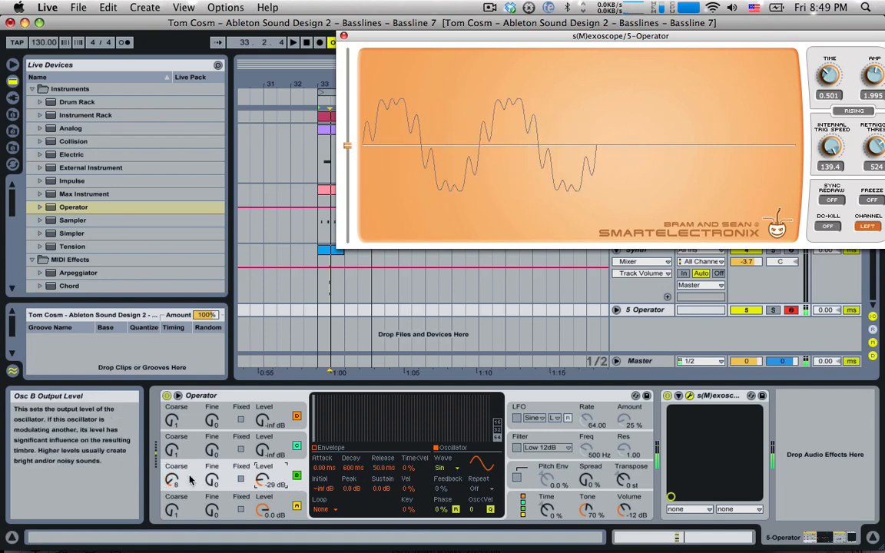
pyautogui.moveTo(174, 479)
pyautogui.mouseDown()
pyautogui.moveTo(173, 472)
pyautogui.moveTo(173, 481)
pyautogui.mouseUp()
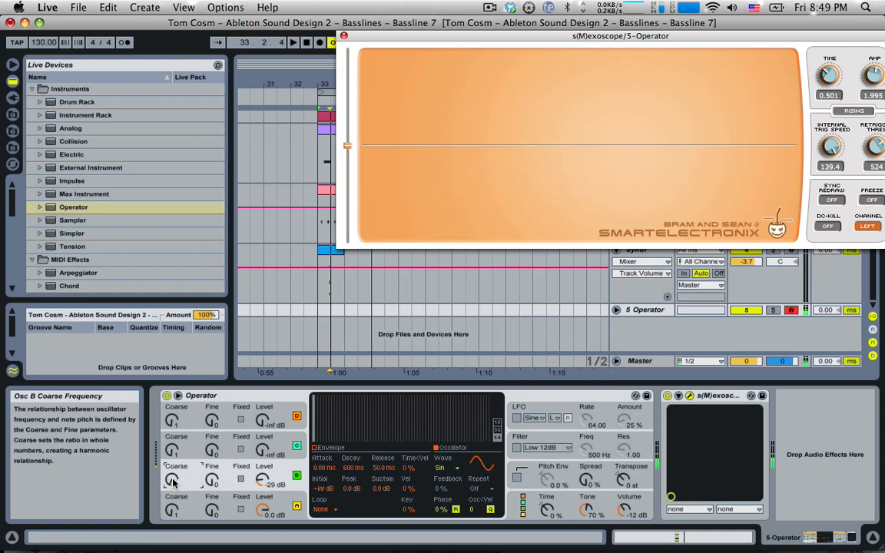
pyautogui.moveTo(174, 480)
pyautogui.mouseDown()
pyautogui.moveTo(174, 461)
pyautogui.moveTo(174, 482)
pyautogui.mouseUp()
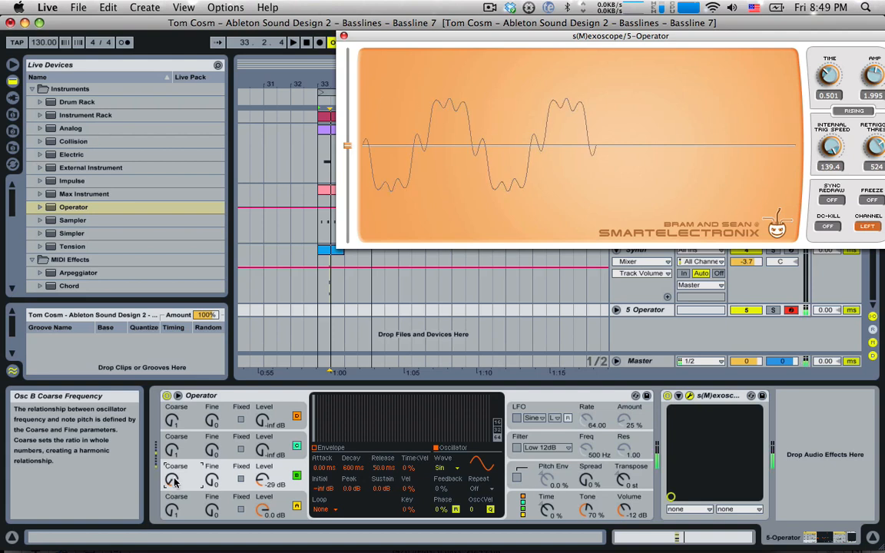
pyautogui.moveTo(173, 479); pyautogui.dragTo(172, 441)
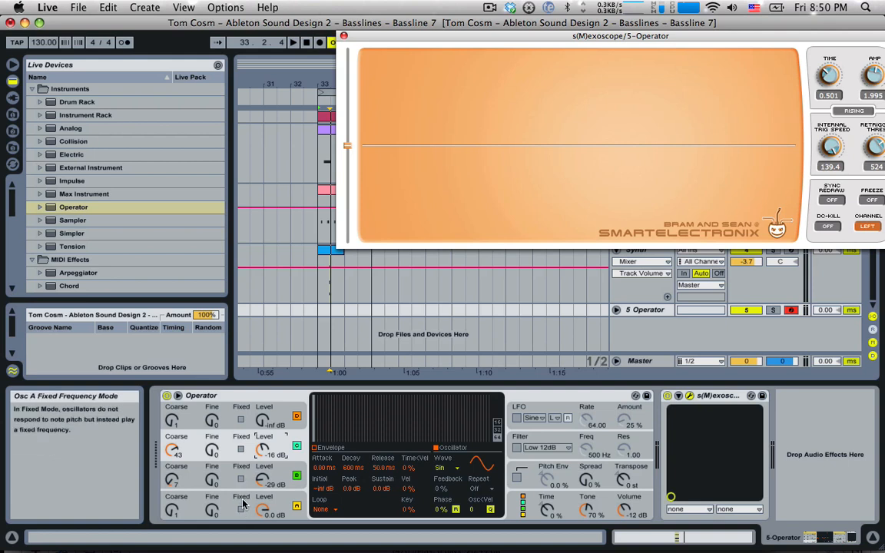
# Reset oscillator C to Coarse 1, silence oscillators B and C at -inf dB, and drop an octave
pyautogui.moveTo(265, 451)
pyautogui.mouseDown()
pyautogui.moveTo(265, 431)
pyautogui.moveTo(265, 440)
pyautogui.mouseUp()
pyautogui.moveTo(263, 479); pyautogui.dragTo(263, 454)
pyautogui.click(264, 450)
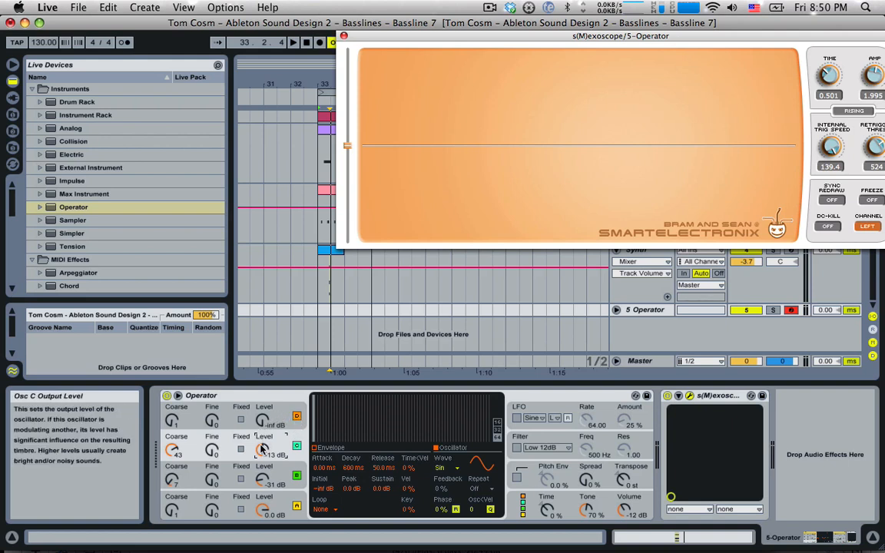
pyautogui.click(263, 478)
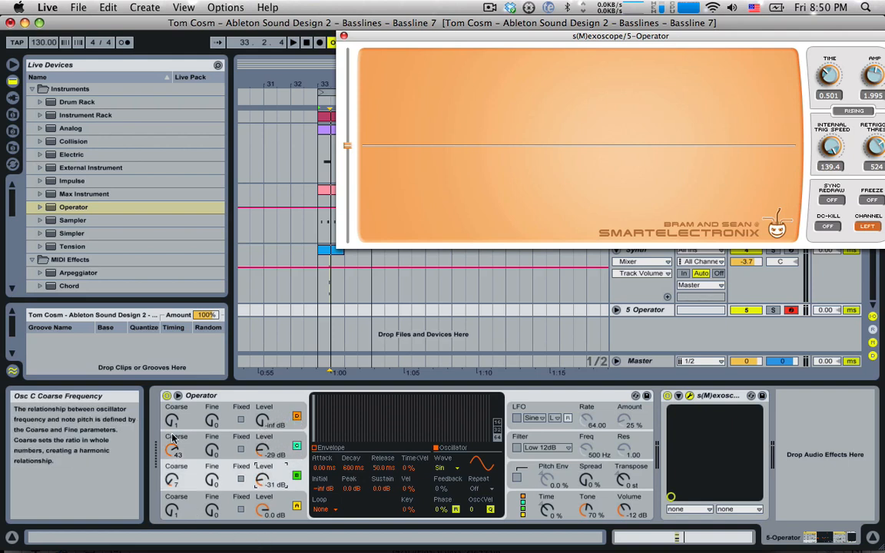
pyautogui.moveTo(174, 452); pyautogui.dragTo(173, 485)
pyautogui.moveTo(263, 480); pyautogui.dragTo(262, 511)
pyautogui.moveTo(264, 450); pyautogui.dragTo(263, 481)
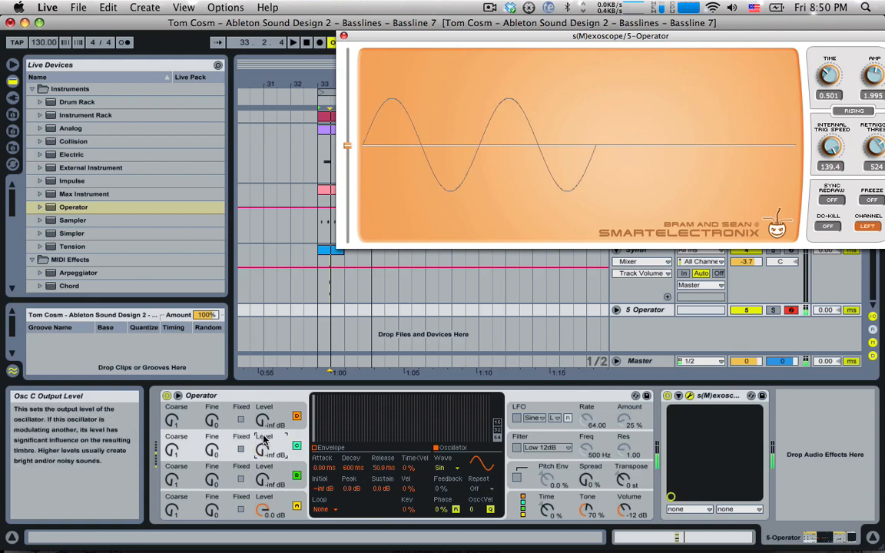
pyautogui.press('z')
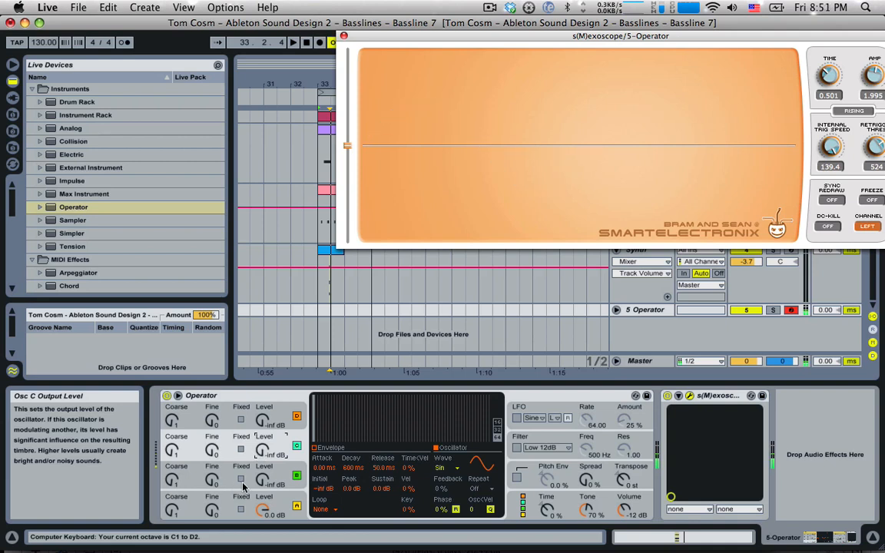
# Raise oscillator B's level from -inf to about -6.3 dB at Coarse 1
pyautogui.moveTo(263, 481); pyautogui.dragTo(263, 477)
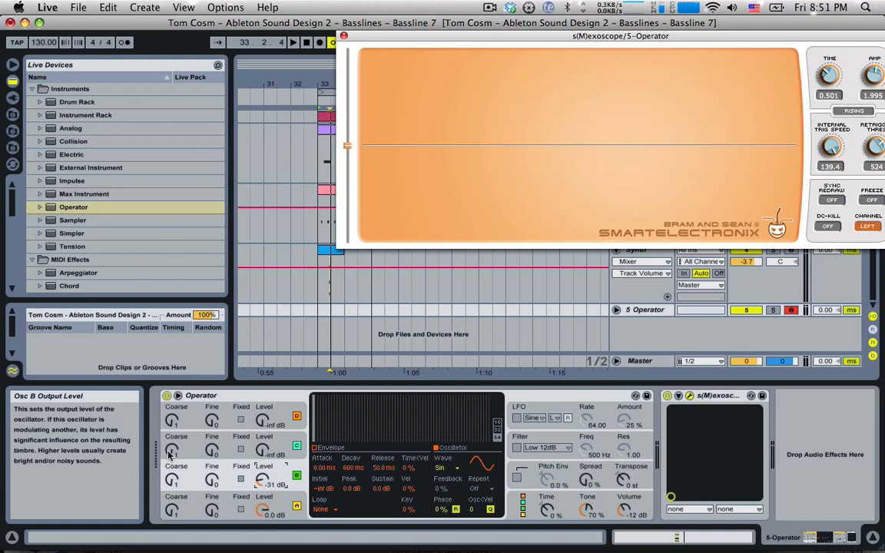
pyautogui.moveTo(261, 482); pyautogui.dragTo(261, 468)
pyautogui.moveTo(263, 485); pyautogui.dragTo(264, 483)
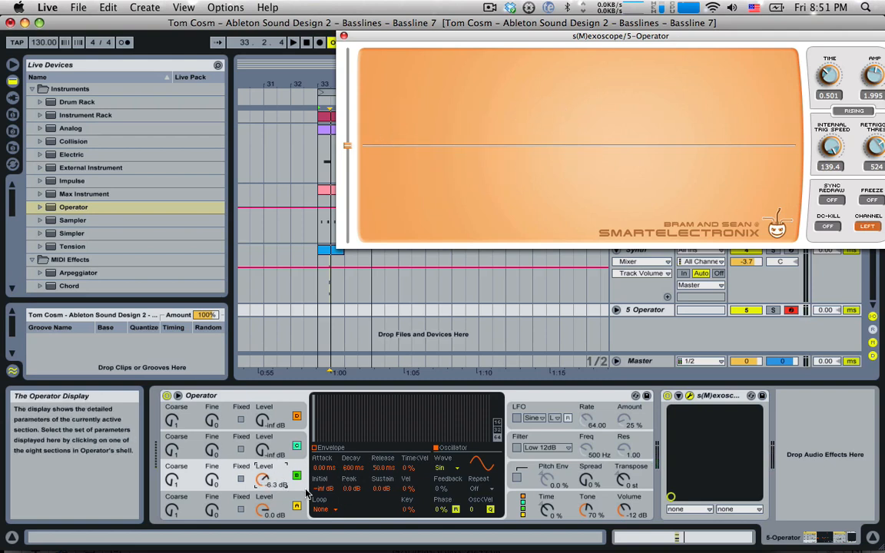
# Give oscillator B's envelope 0 ms attack, 519 ms decay and -inf sustain, with level -6.0 dB
pyautogui.click(317, 448)
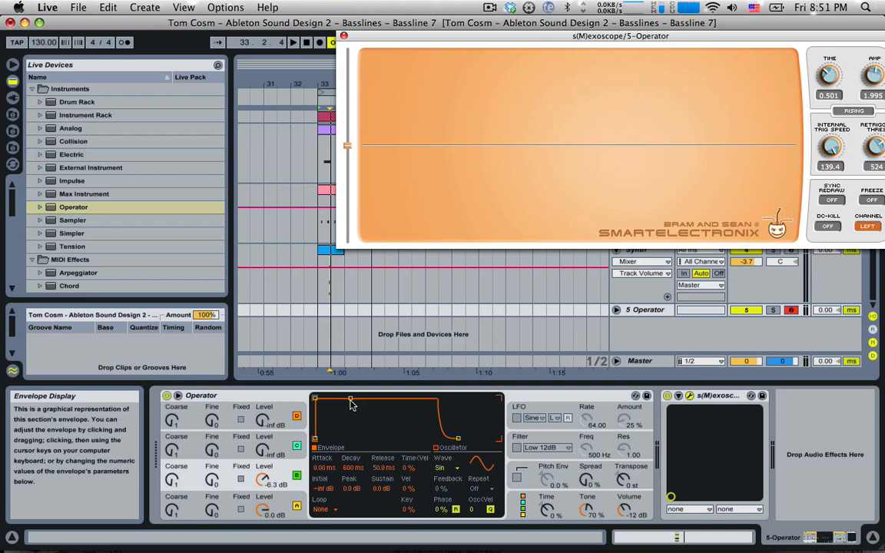
pyautogui.moveTo(315, 399); pyautogui.dragTo(368, 398)
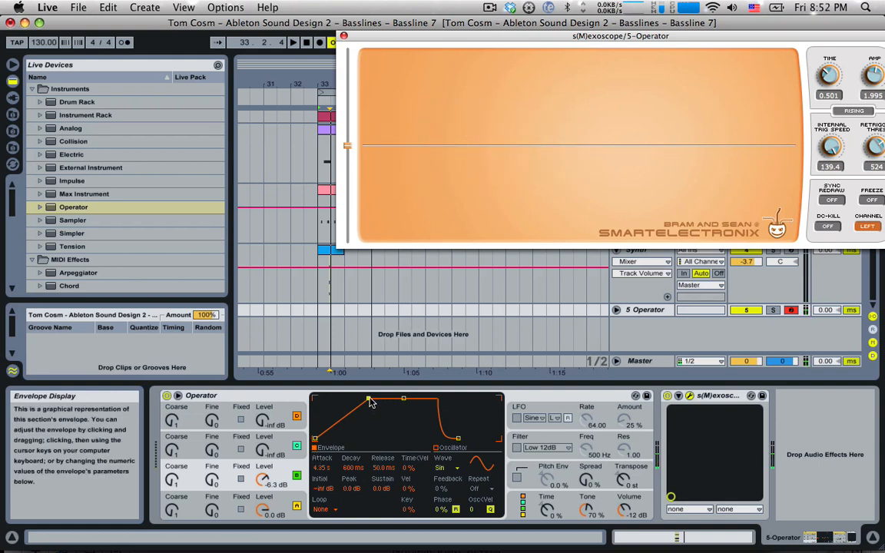
pyautogui.moveTo(351, 400); pyautogui.dragTo(350, 438)
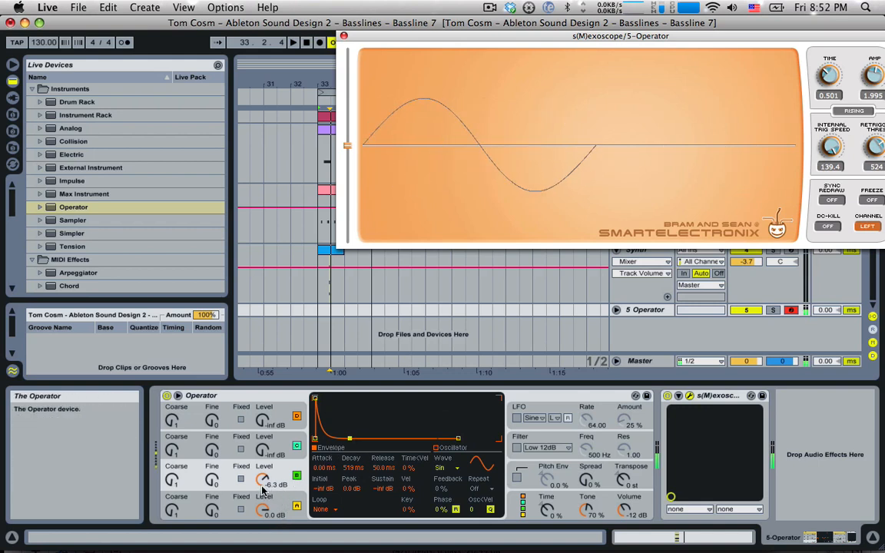
pyautogui.moveTo(263, 480); pyautogui.dragTo(263, 473)
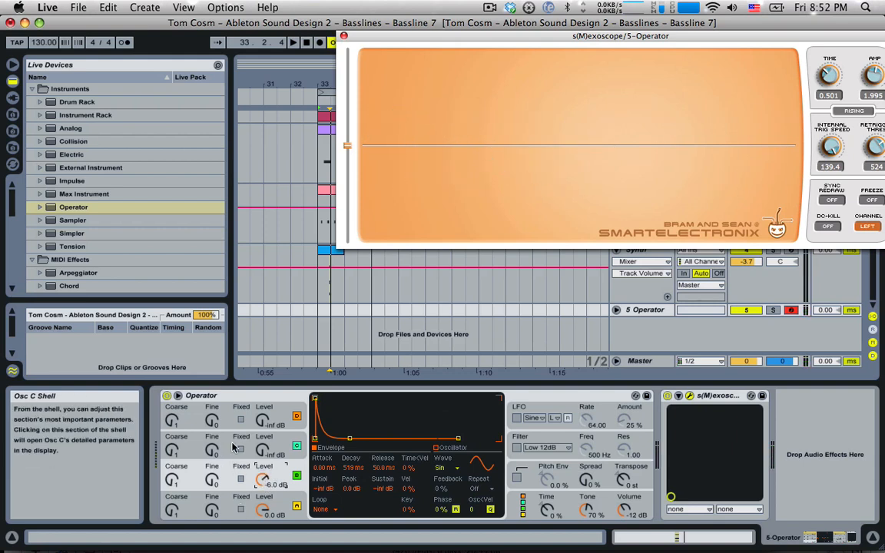
# Bring oscillator C in at -10 dB with a reshaped, sustain-free decay envelope, then select oscillator D
pyautogui.moveTo(263, 452); pyautogui.dragTo(263, 441)
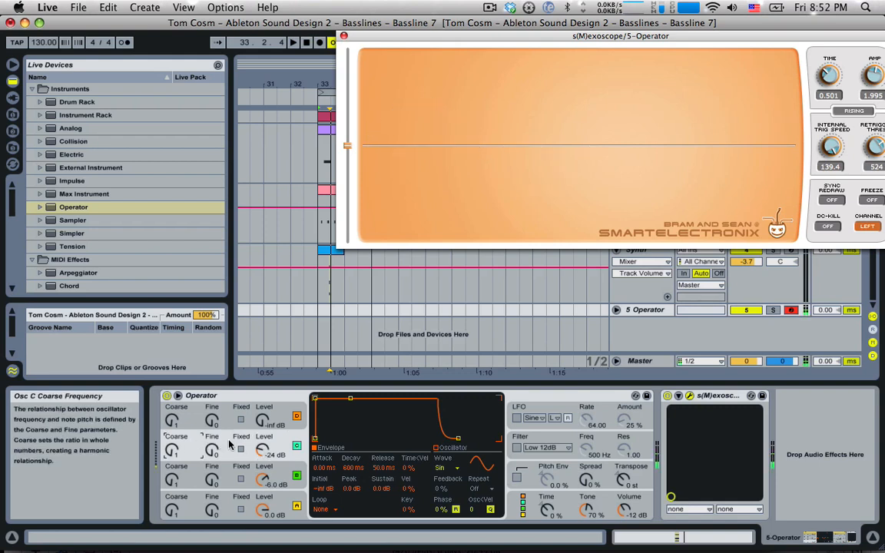
pyautogui.moveTo(262, 449); pyautogui.dragTo(262, 430)
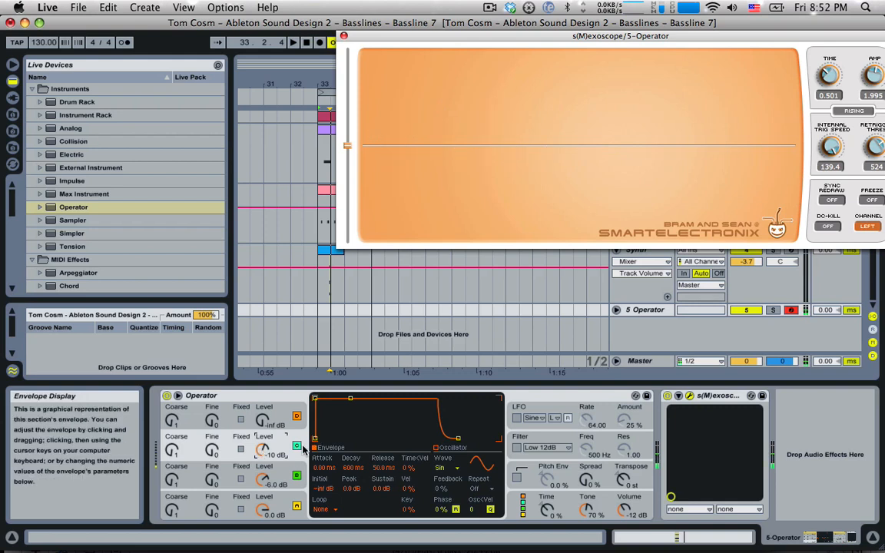
pyautogui.moveTo(351, 399); pyautogui.dragTo(342, 435)
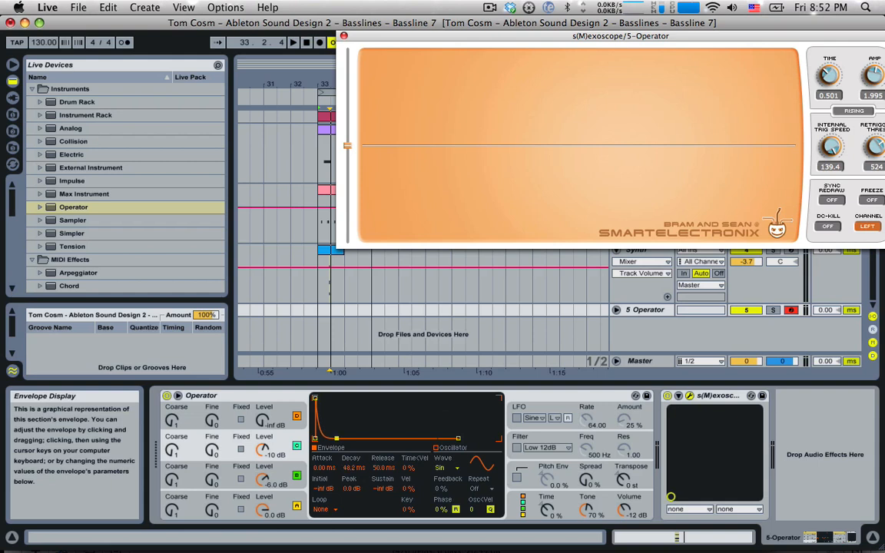
pyautogui.moveTo(334, 438); pyautogui.dragTo(361, 438)
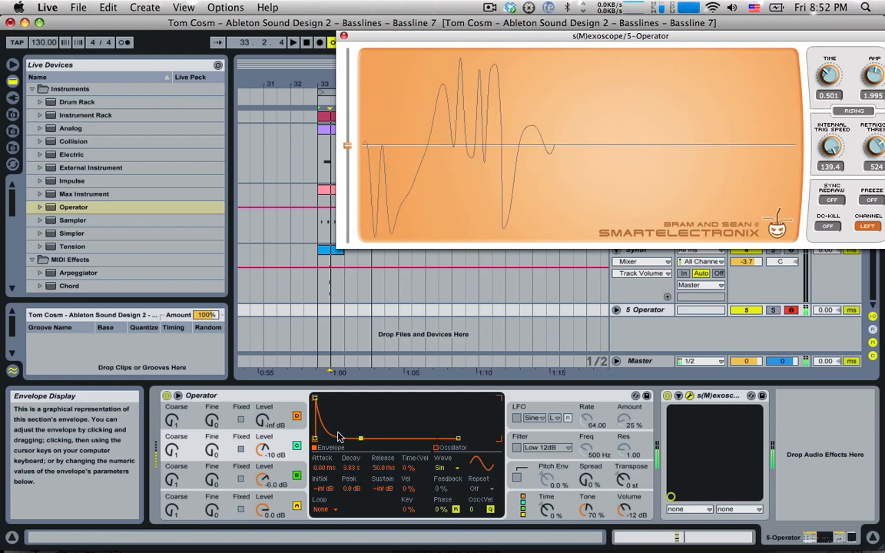
pyautogui.click(261, 422)
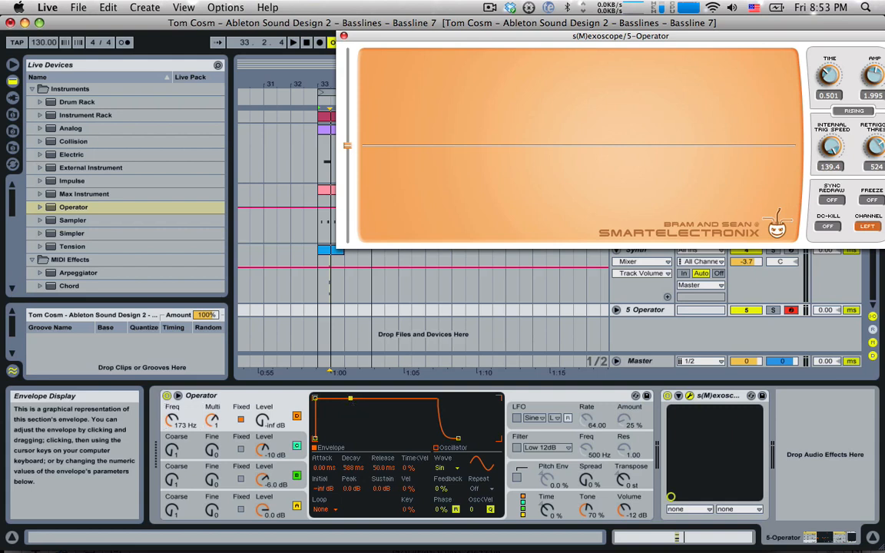
pyautogui.moveTo(350, 398); pyautogui.dragTo(349, 438)
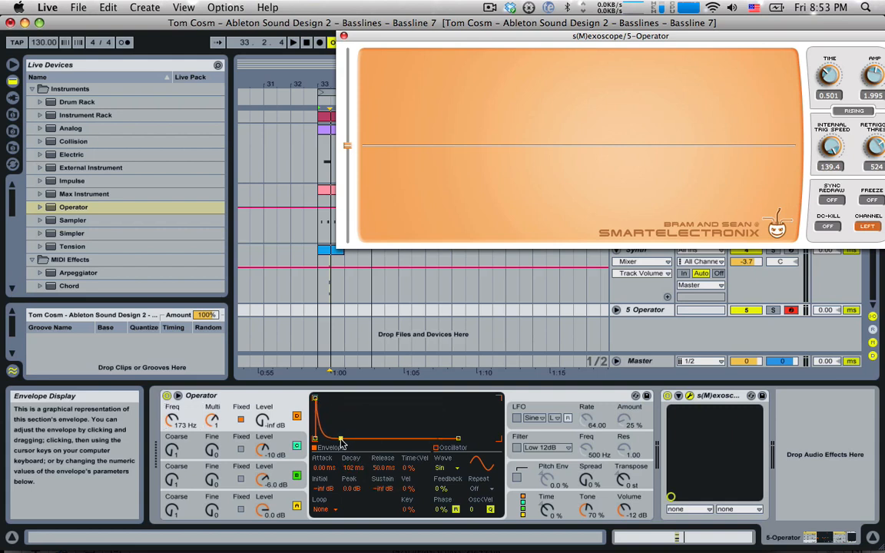
pyautogui.moveTo(262, 421); pyautogui.dragTo(262, 385)
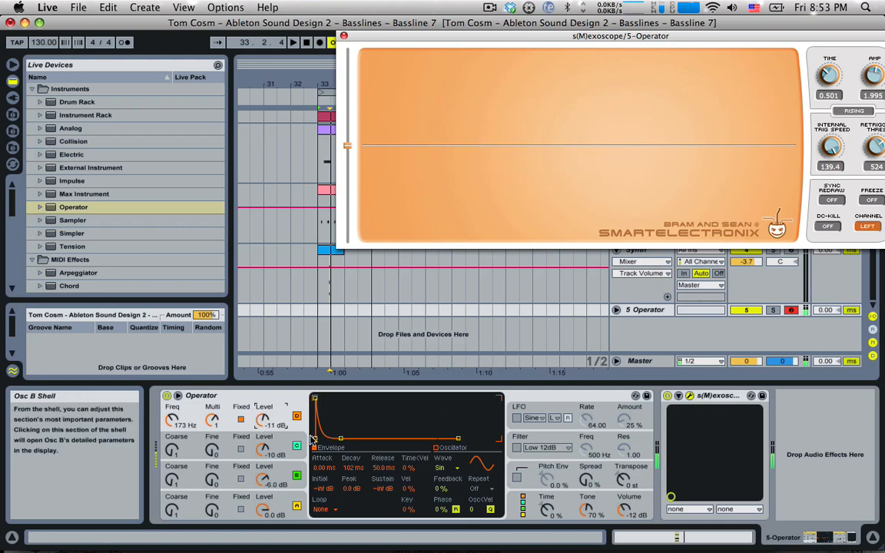
pyautogui.moveTo(340, 438); pyautogui.dragTo(360, 439)
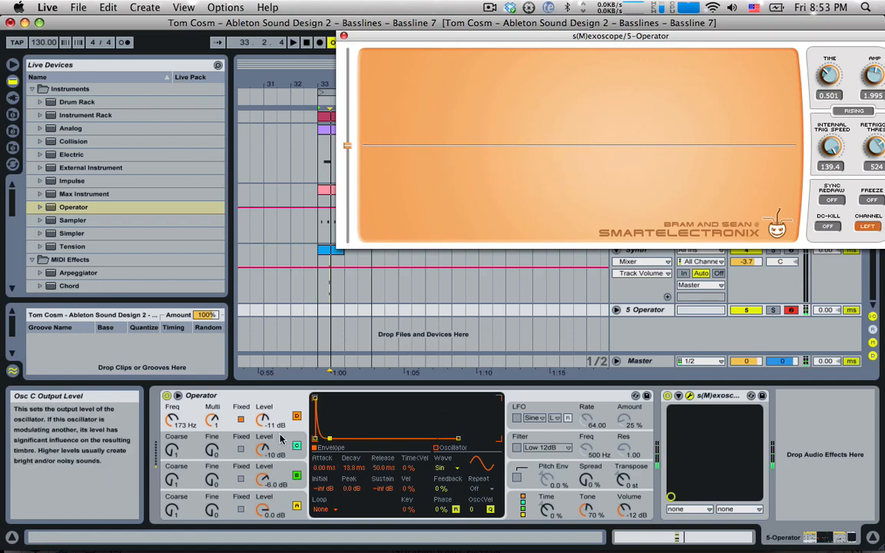
pyautogui.click(262, 507)
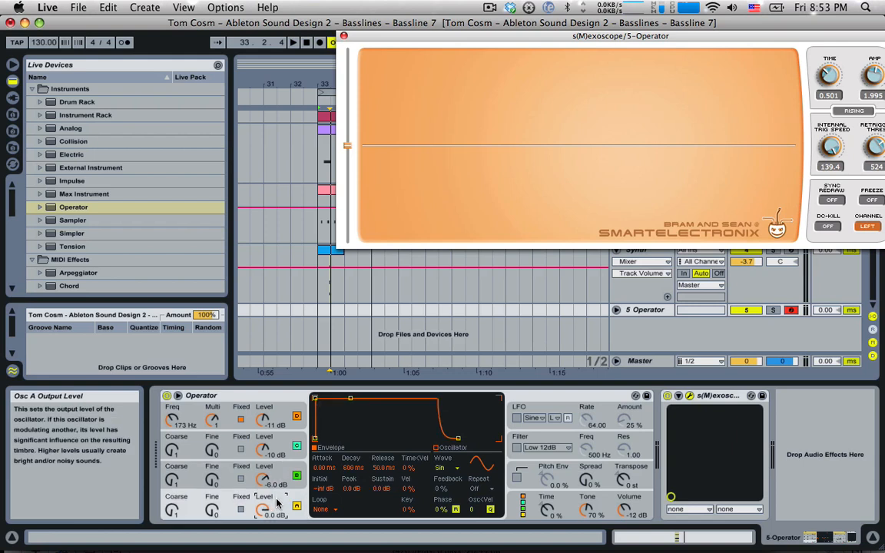
pyautogui.press('XF86AudioRaiseVolume')
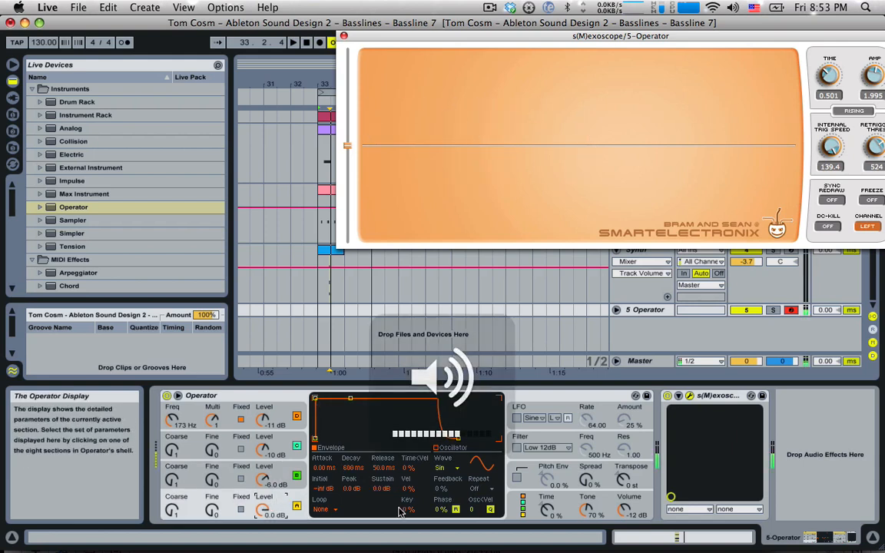
pyautogui.press('z')
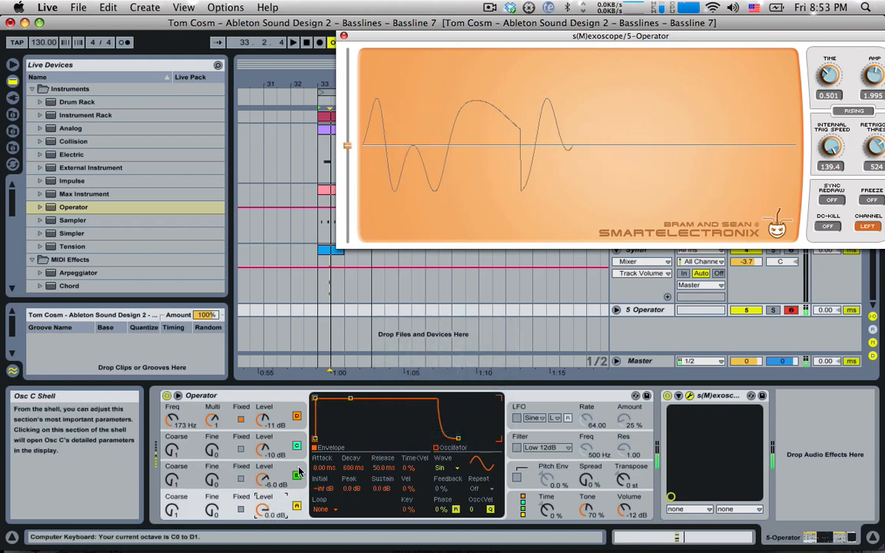
pyautogui.press('a')
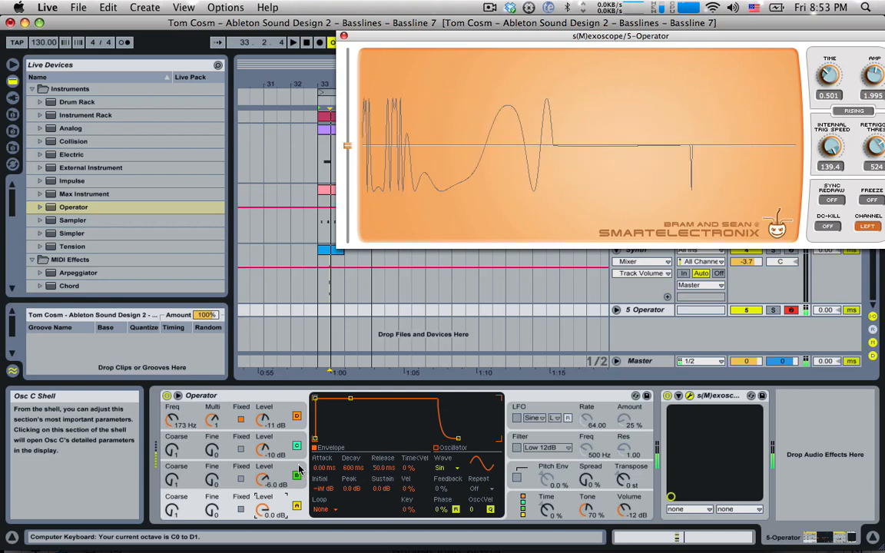
pyautogui.press('a')
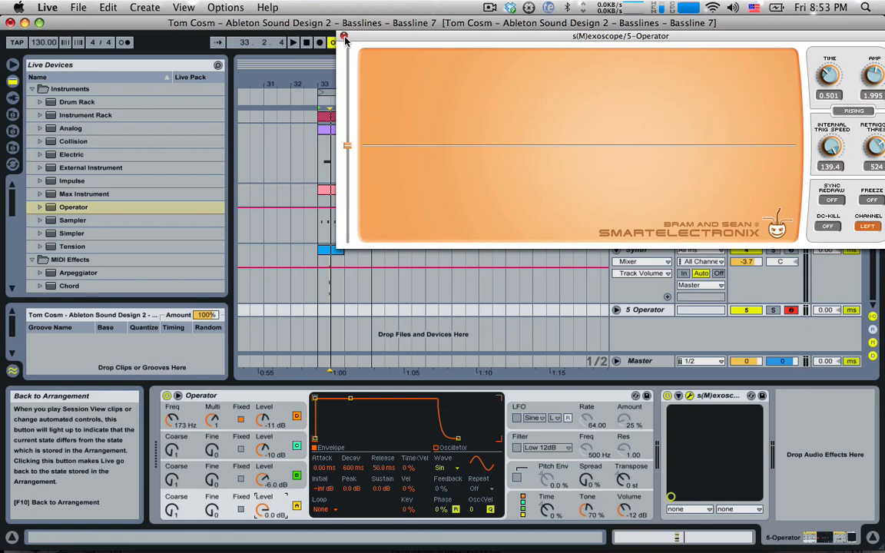
# Close the scope and create an empty MIDI clip on 5 Operator spanning bars 33–35
pyautogui.click(343, 37)
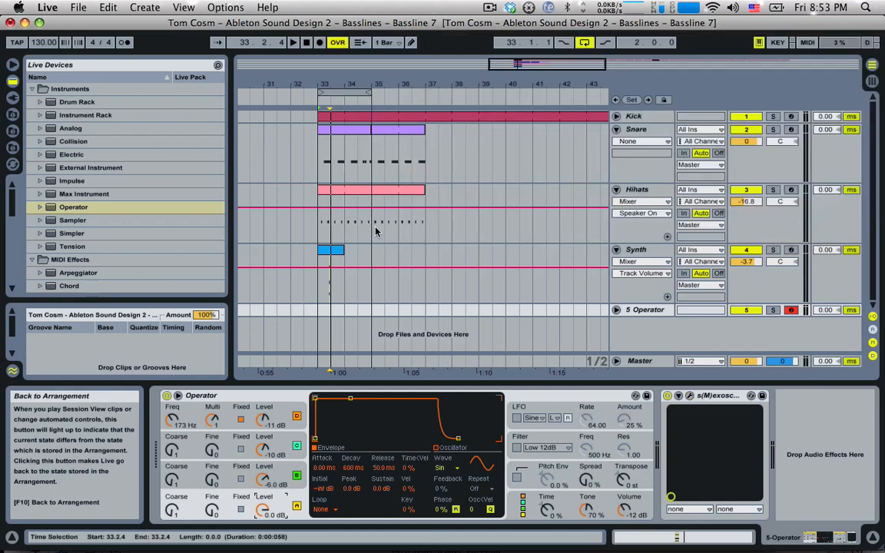
pyautogui.moveTo(322, 311); pyautogui.dragTo(343, 311)
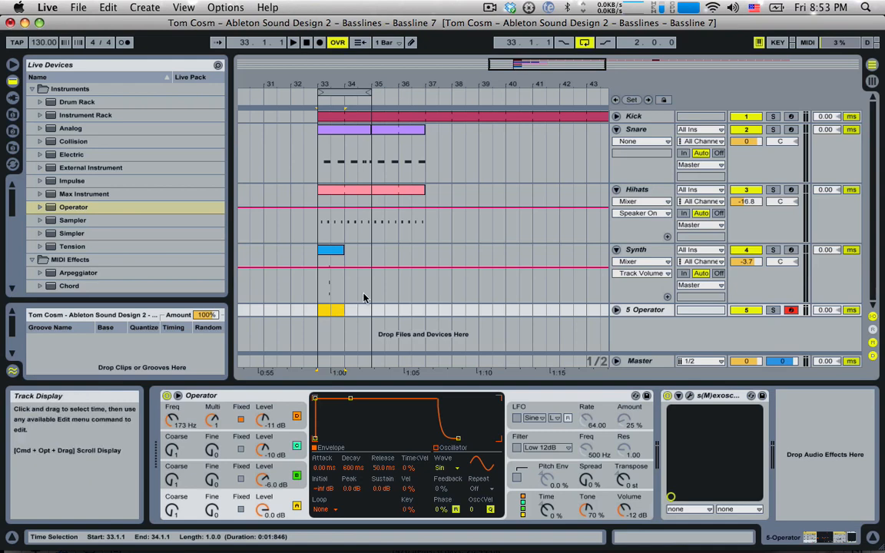
pyautogui.press('super+shift+m')
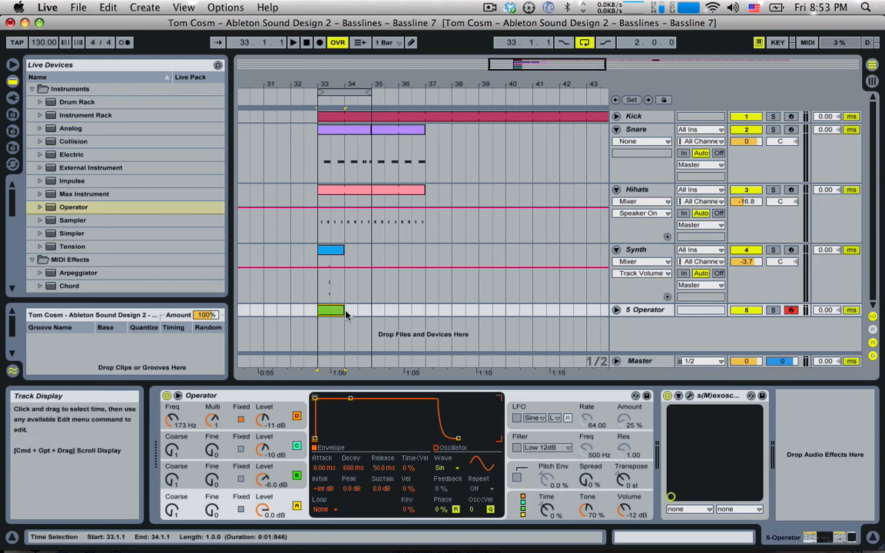
pyautogui.moveTo(345, 311); pyautogui.dragTo(372, 312)
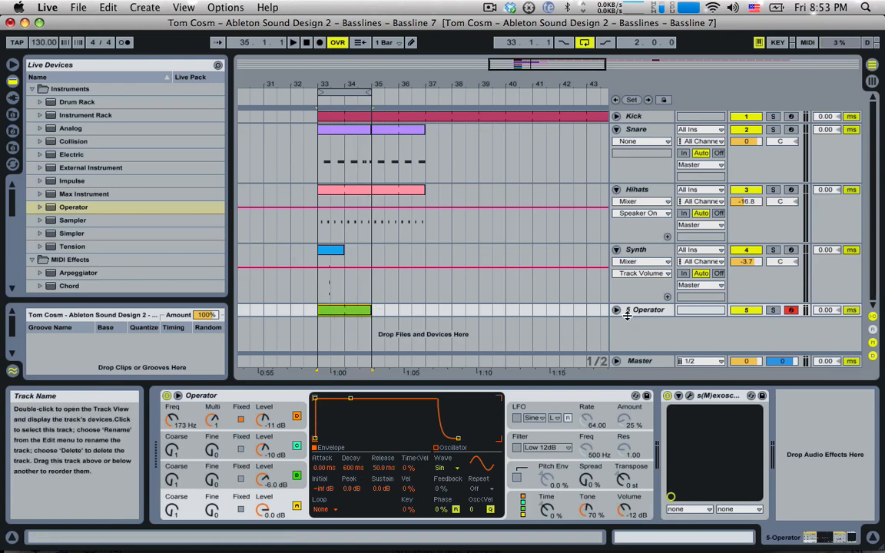
pyautogui.click(616, 310)
pyautogui.doubleClick(354, 298)
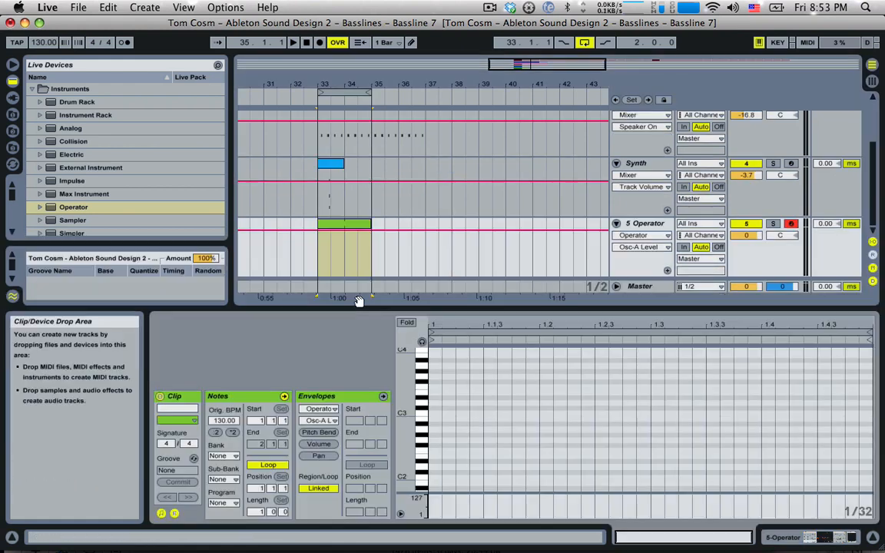
# Audition the new clip from bar 33 and reopen its note editor
pyautogui.press('space')
pyautogui.press('space')
pyautogui.scroll(3, 442, 209)
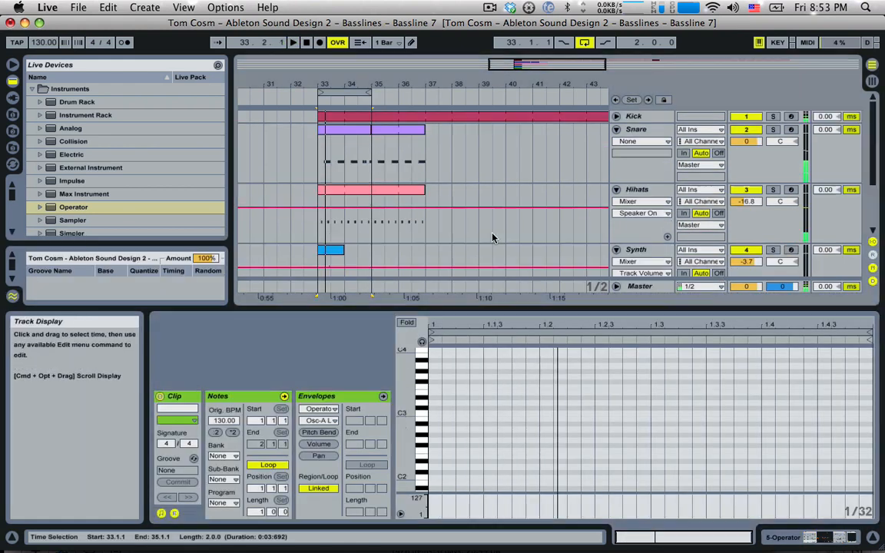
pyautogui.scroll(-3, 559, 168)
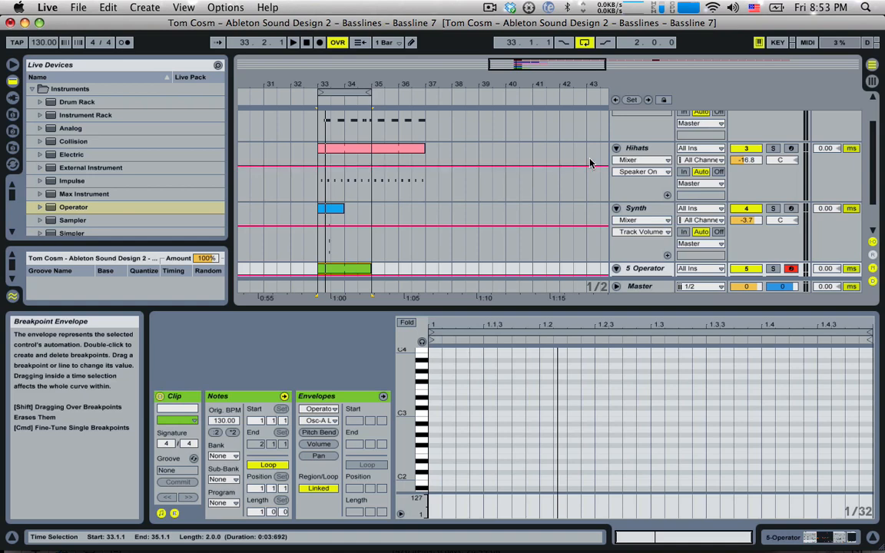
pyautogui.doubleClick(644, 268)
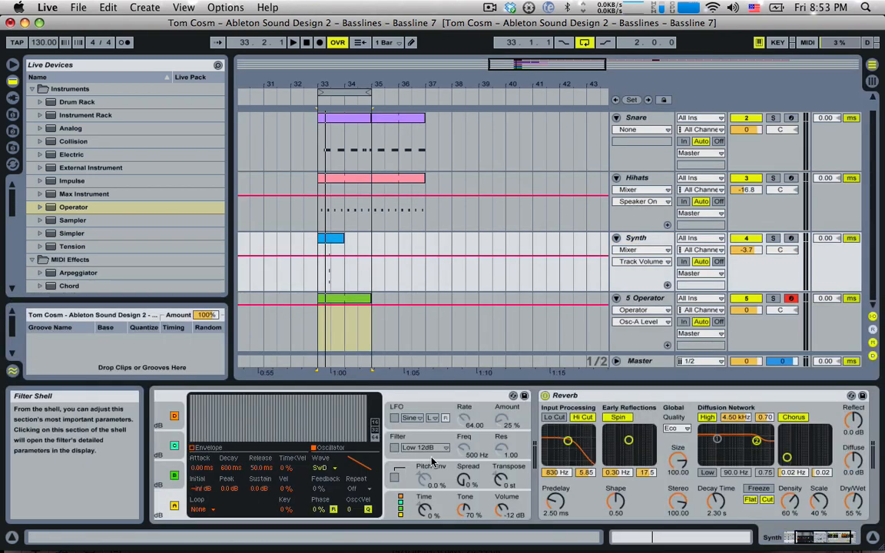
pyautogui.click(314, 279)
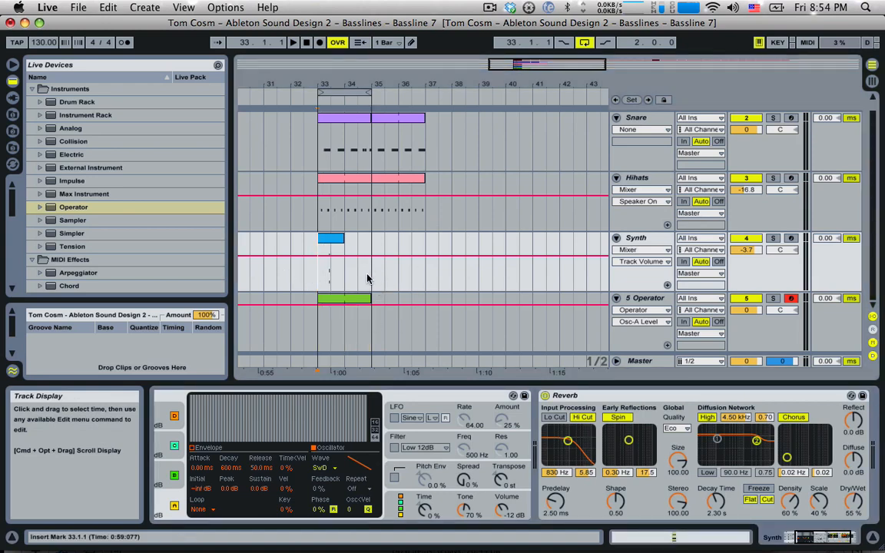
pyautogui.press('space')
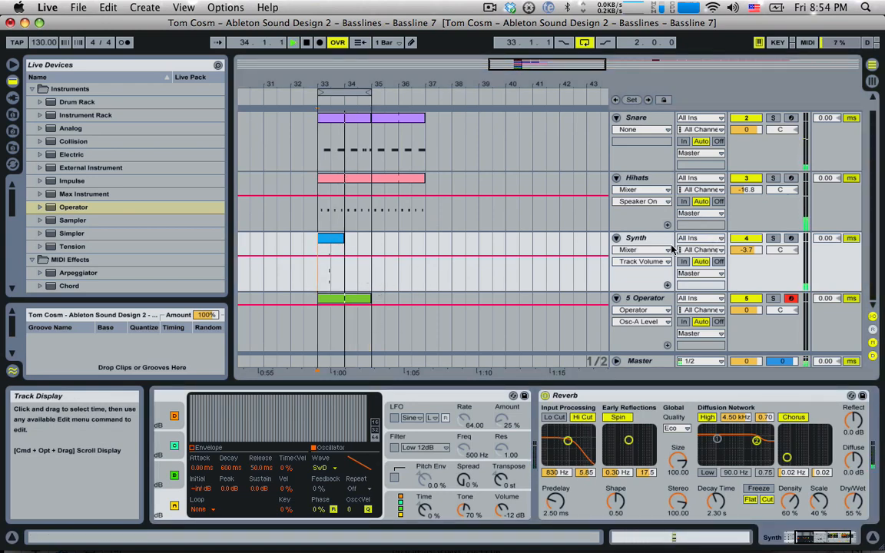
pyautogui.press('space')
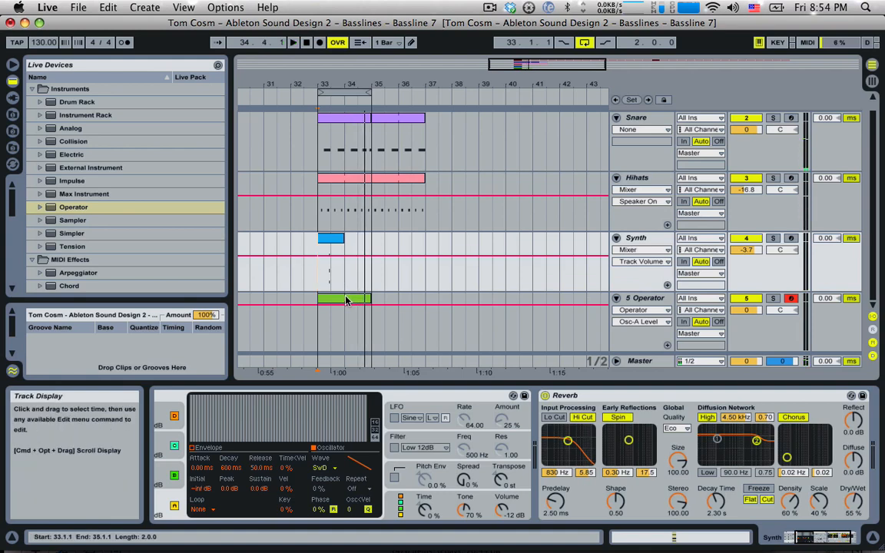
pyautogui.doubleClick(346, 301)
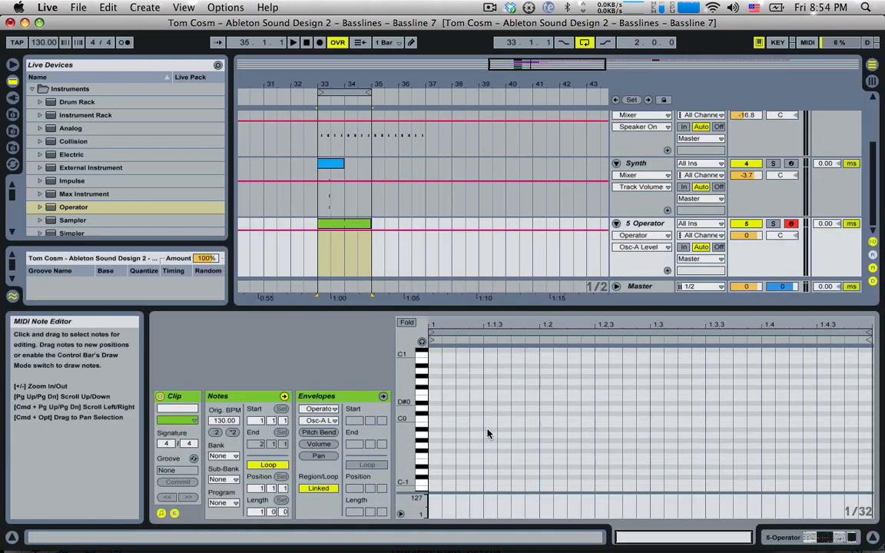
# Sketch a G0 note and a copy, then delete all notes to start over
pyautogui.doubleClick(474, 384)
pyautogui.moveTo(476, 384)
pyautogui.mouseDown()
pyautogui.moveTo(862, 385)
pyautogui.moveTo(850, 385)
pyautogui.mouseUp()
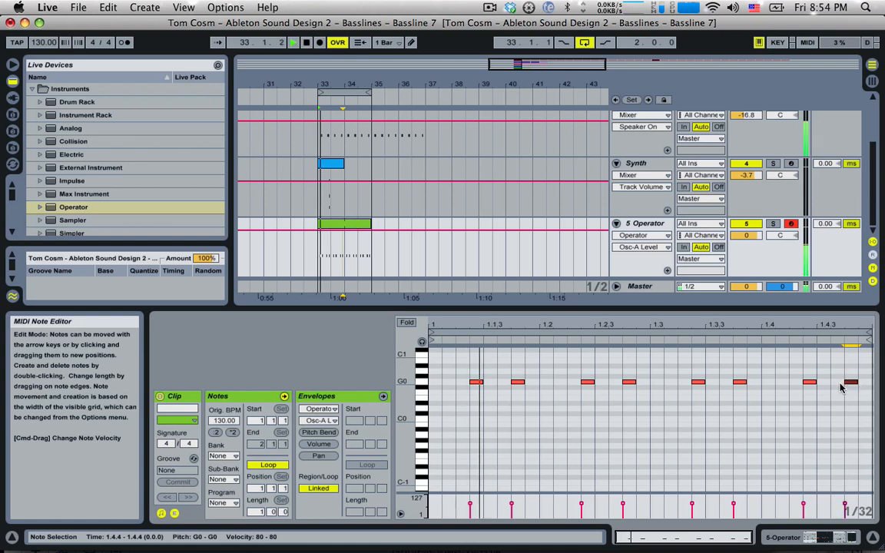
pyautogui.click(516, 403)
pyautogui.press('super+a')
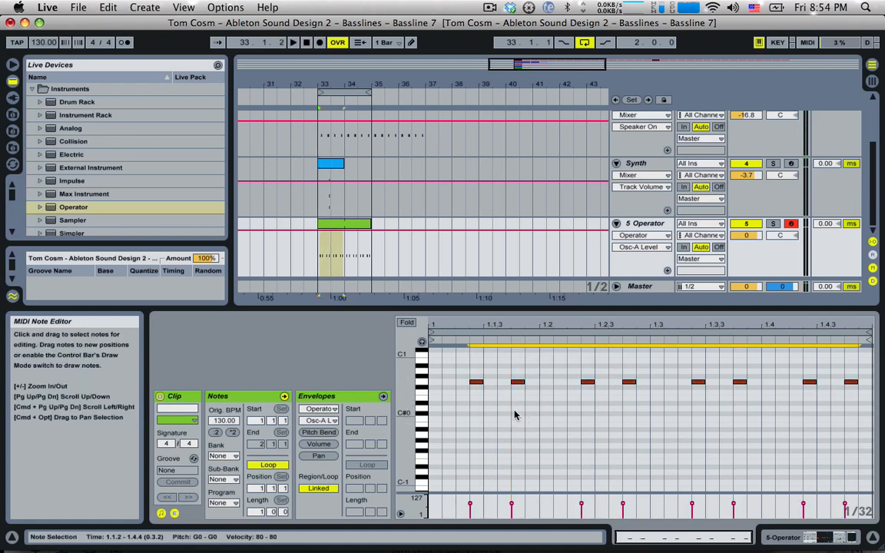
pyautogui.press('Delete')
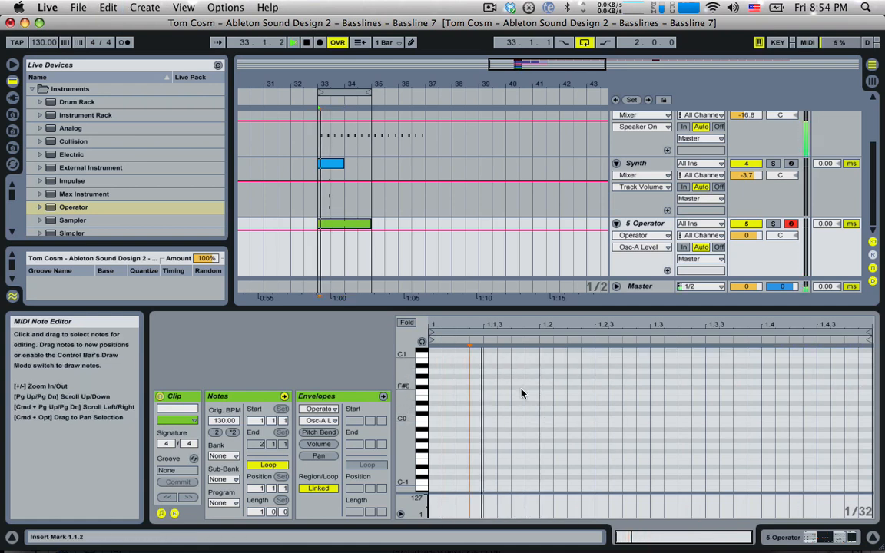
# Draw G0 notes at 1.1.4, 1.2.3, 1.3.3, 1.4.3 and the bar start while looping
pyautogui.press('space')
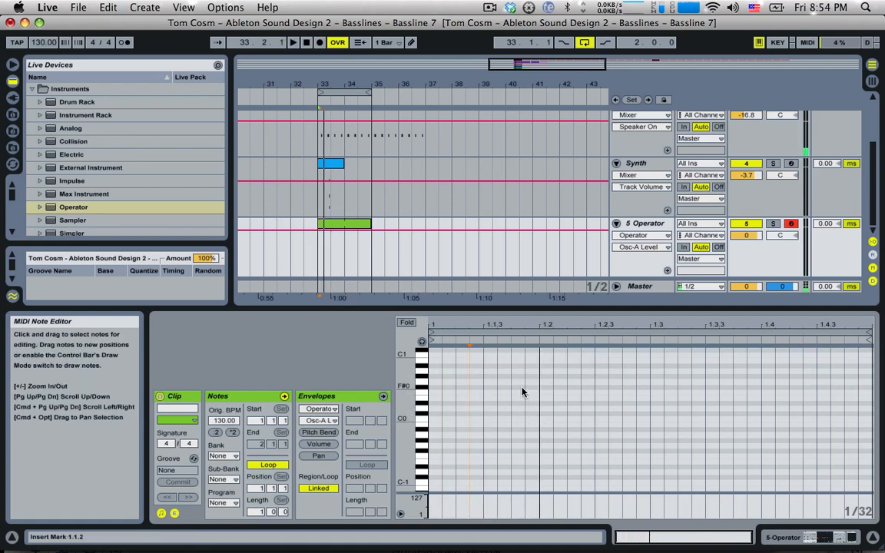
pyautogui.doubleClick(517, 447)
pyautogui.moveTo(536, 446); pyautogui.dragTo(528, 384)
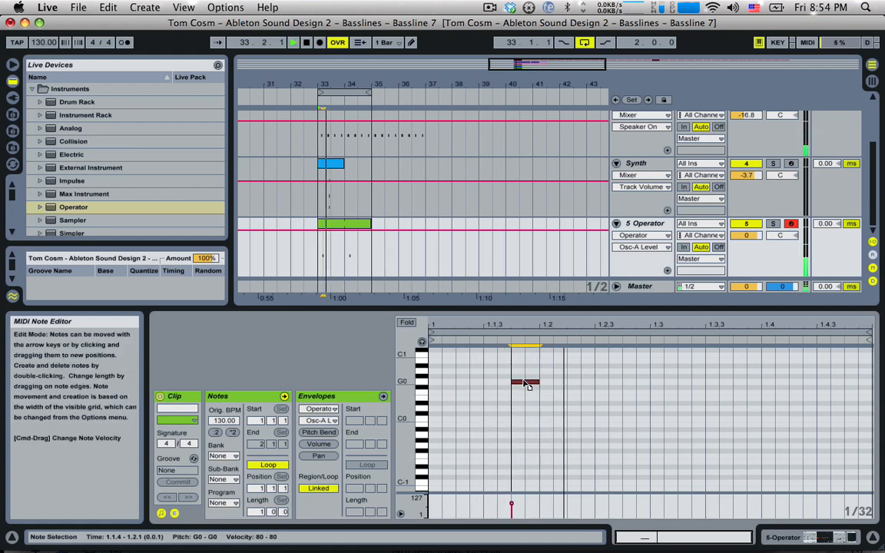
pyautogui.doubleClick(604, 383)
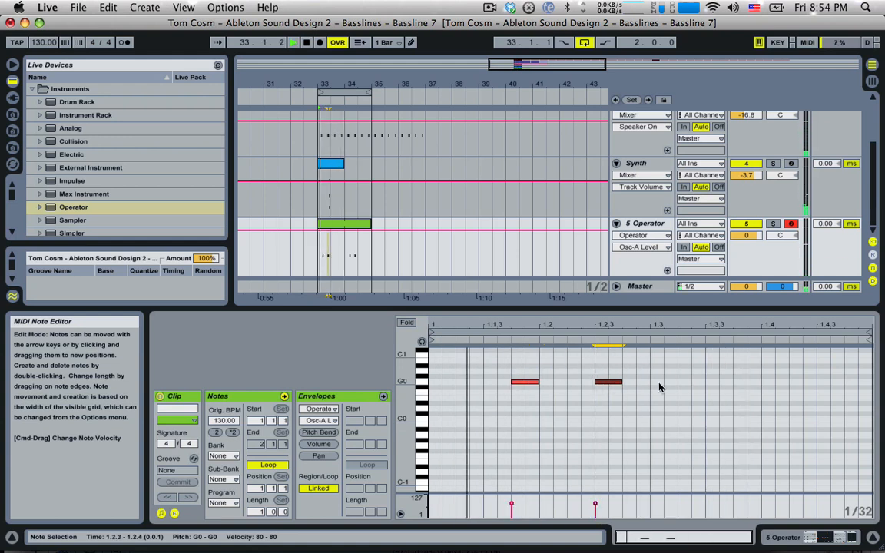
pyautogui.doubleClick(749, 383)
pyautogui.doubleClick(834, 383)
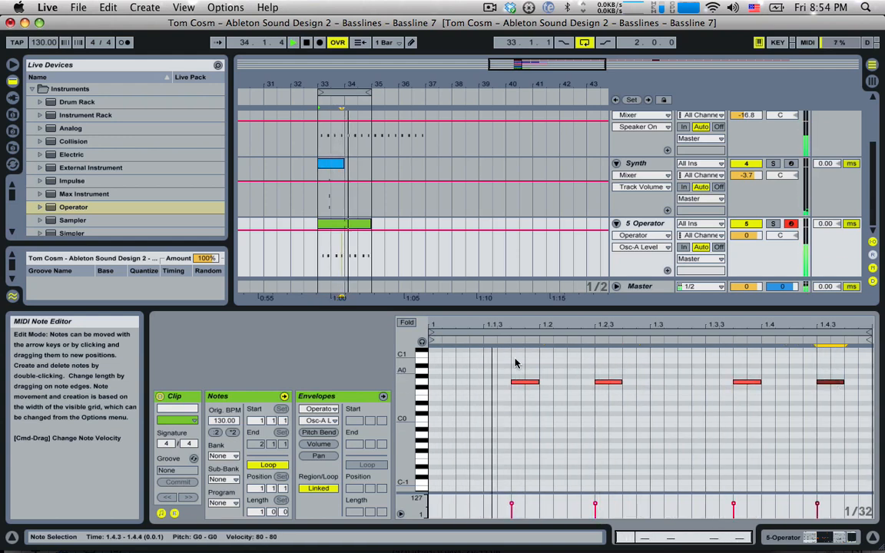
pyautogui.doubleClick(449, 382)
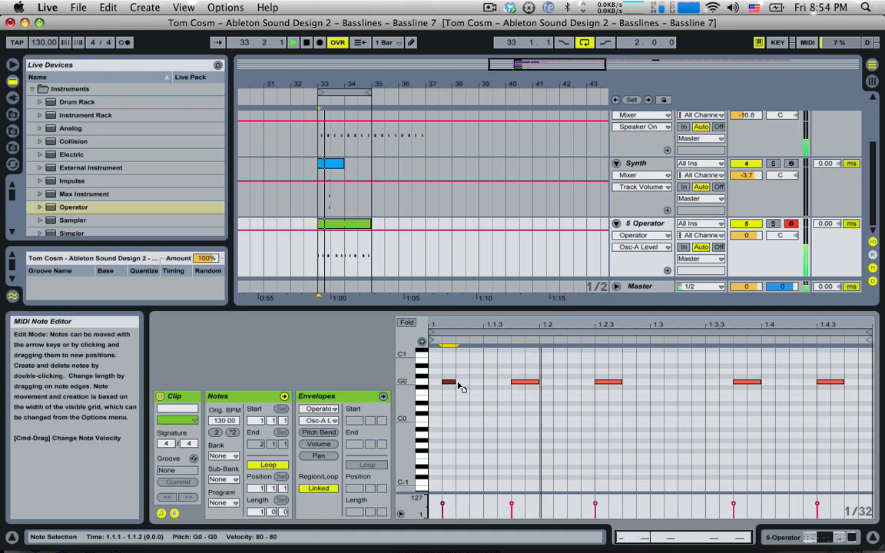
# Move the first note to 1.1.2, add a G0 at 1.3.2, and lengthen both notes
pyautogui.moveTo(460, 387); pyautogui.dragTo(465, 386)
pyautogui.doubleClick(684, 393)
pyautogui.moveTo(693, 395); pyautogui.dragTo(688, 384)
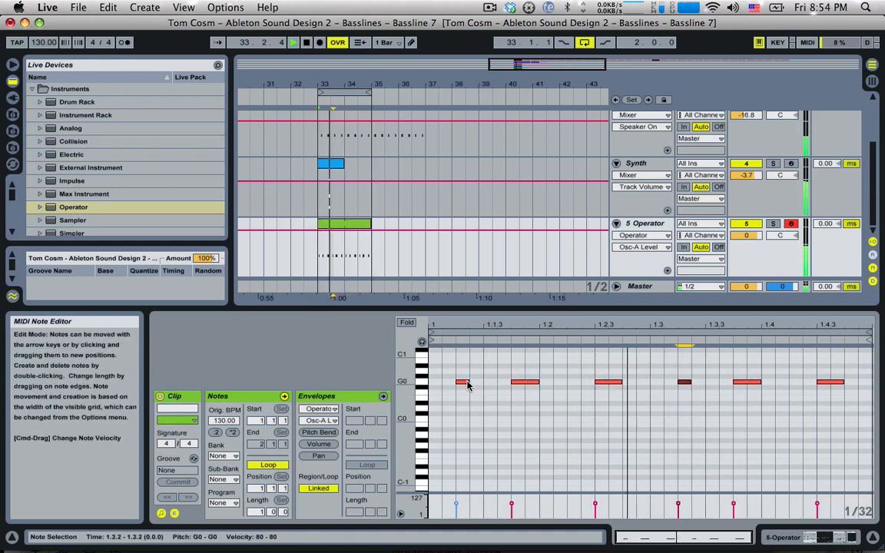
pyautogui.moveTo(466, 384); pyautogui.dragTo(483, 384)
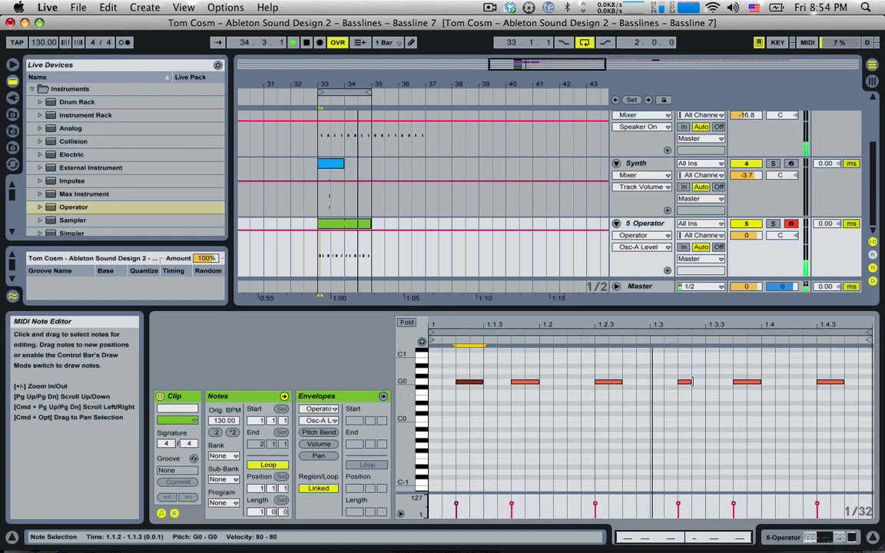
pyautogui.moveTo(690, 382); pyautogui.dragTo(705, 382)
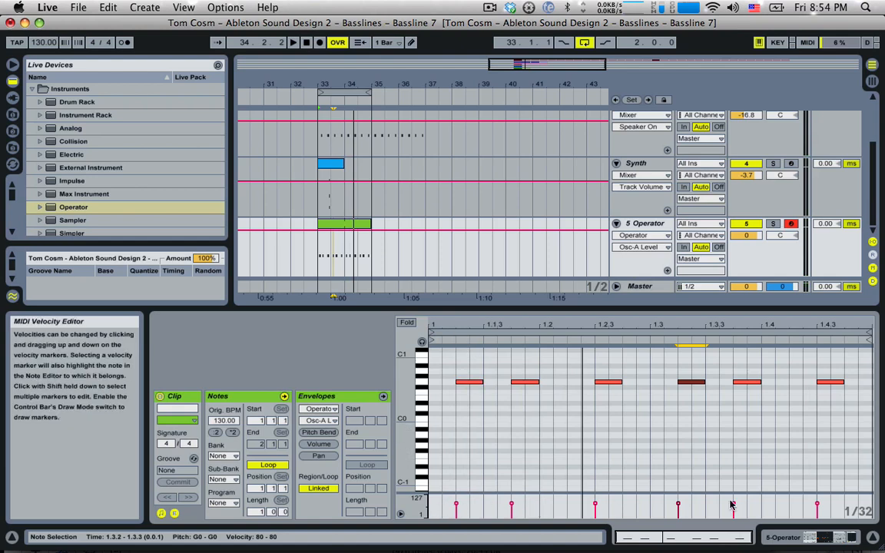
pyautogui.click(648, 224)
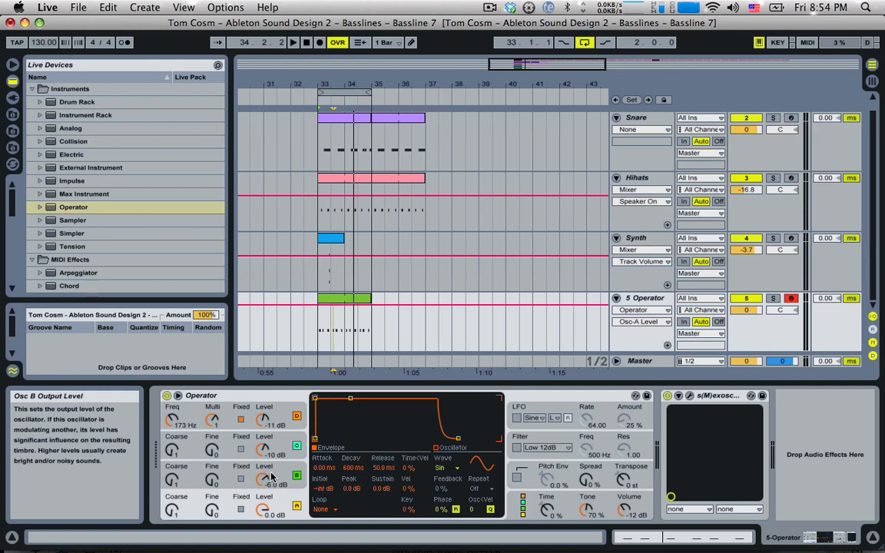
# Route Operator's velocity to Oscillator B volume and set Osc B level to 0.0 dB
pyautogui.click(533, 498)
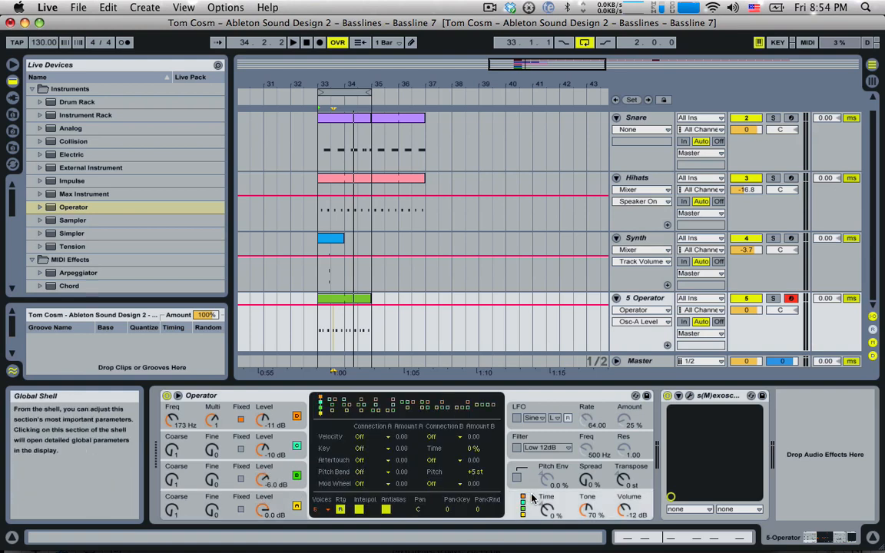
pyautogui.click(381, 437)
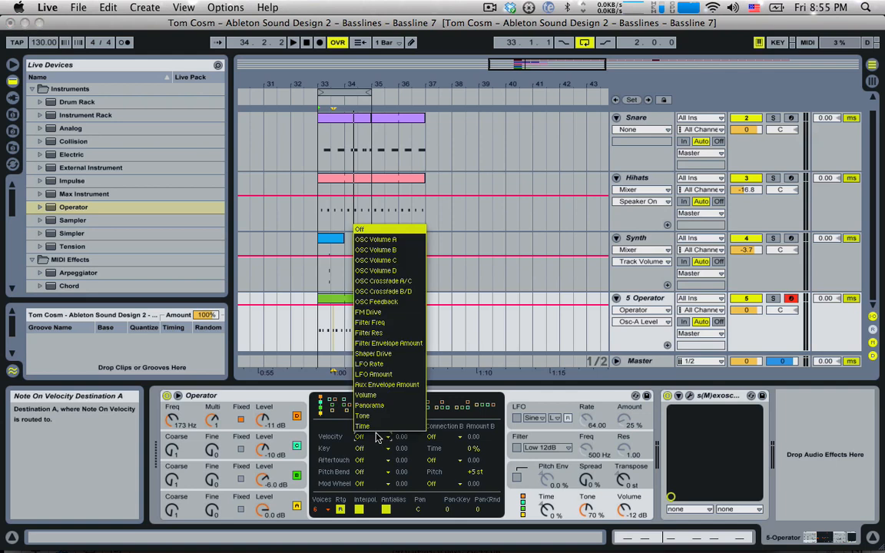
pyautogui.click(392, 256)
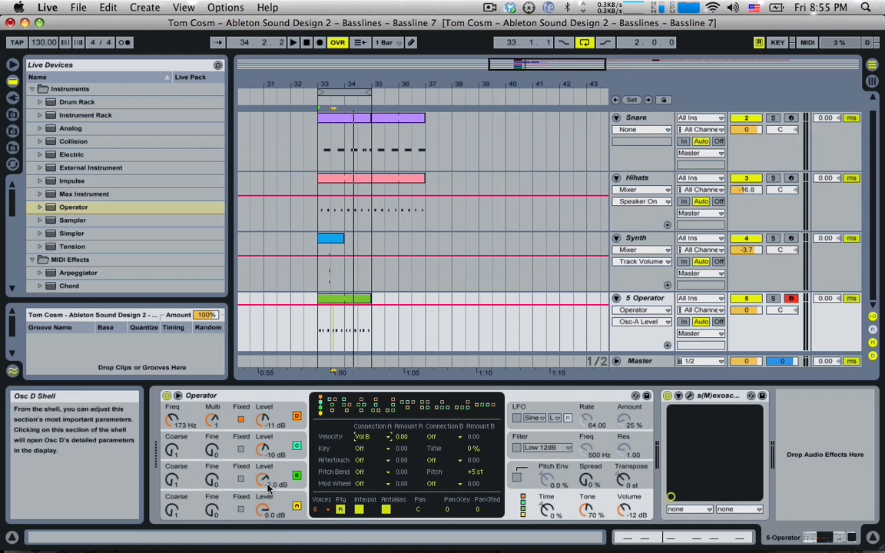
pyautogui.moveTo(263, 480); pyautogui.dragTo(263, 509)
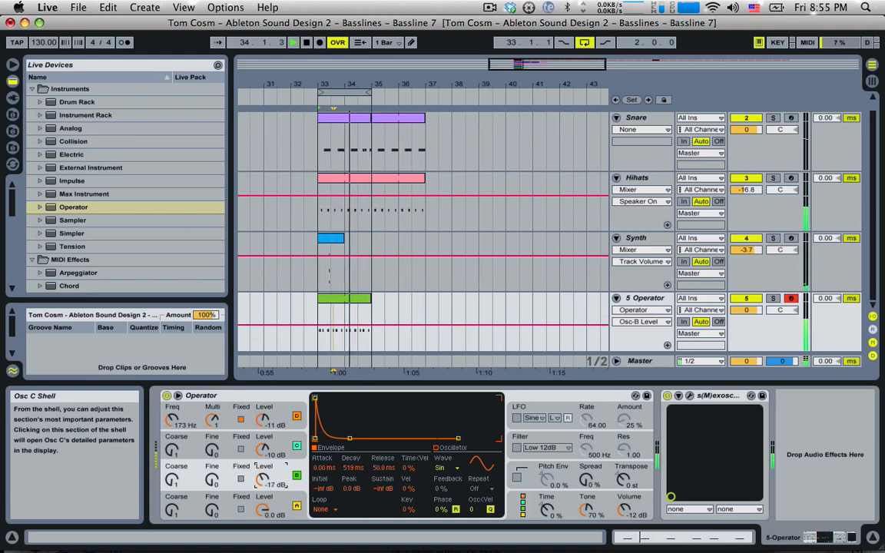
# Open the bass clip's notes, return to Operator, and select the green bass clip
pyautogui.doubleClick(335, 298)
pyautogui.doubleClick(642, 223)
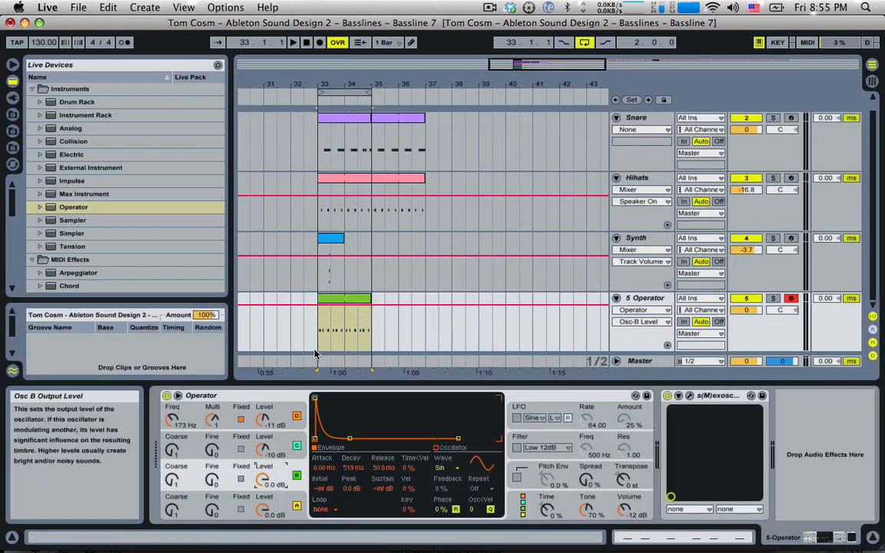
pyautogui.click(347, 300)
# Drop every bassline note's velocity to 1 in the velocity lane
pyautogui.doubleClick(347, 301)
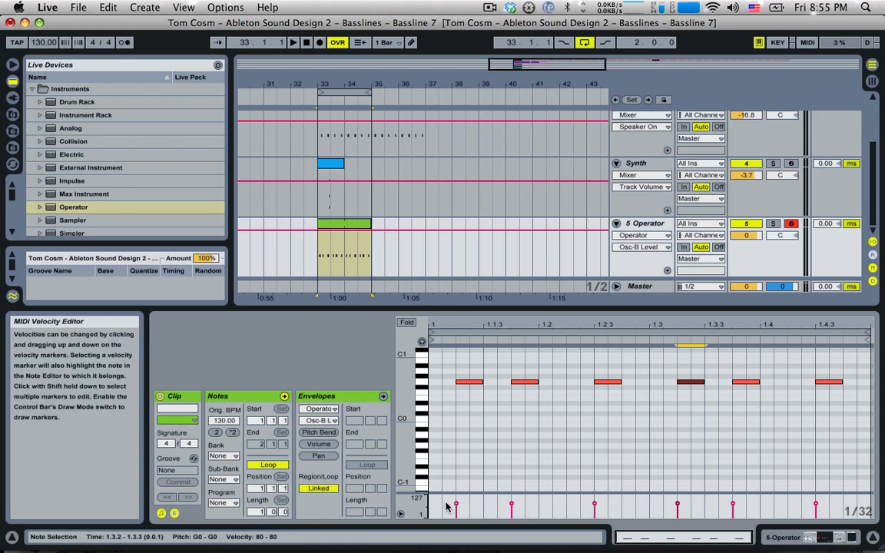
pyautogui.moveTo(444, 504); pyautogui.dragTo(883, 505)
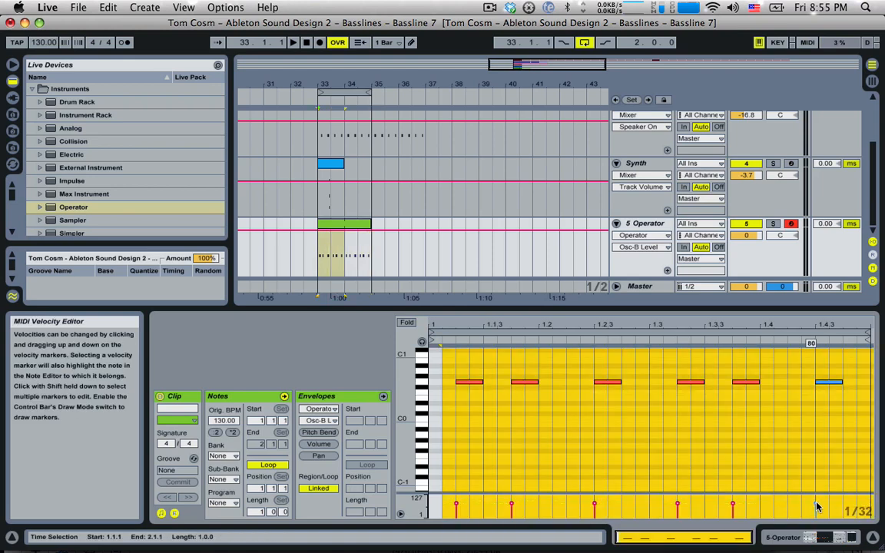
pyautogui.moveTo(817, 507); pyautogui.dragTo(816, 513)
pyautogui.press('super+z')
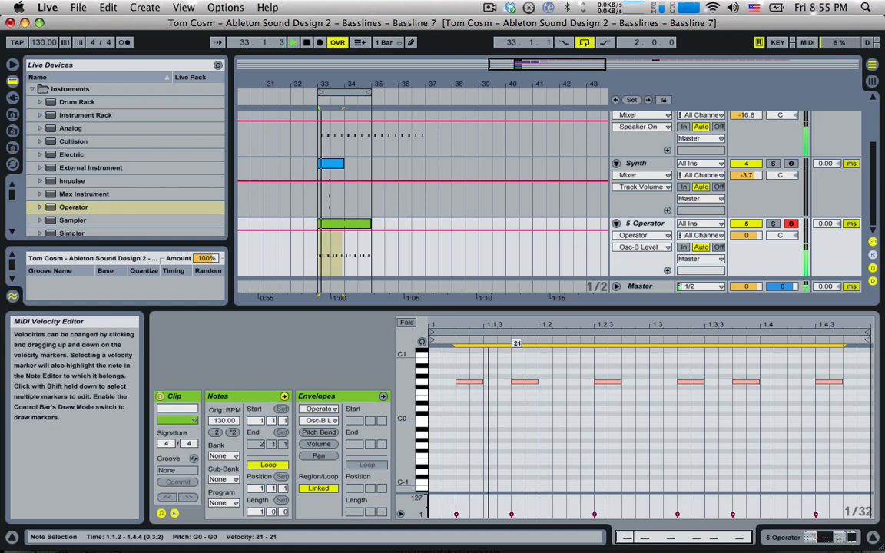
pyautogui.moveTo(512, 515); pyautogui.dragTo(511, 518)
pyautogui.press('space')
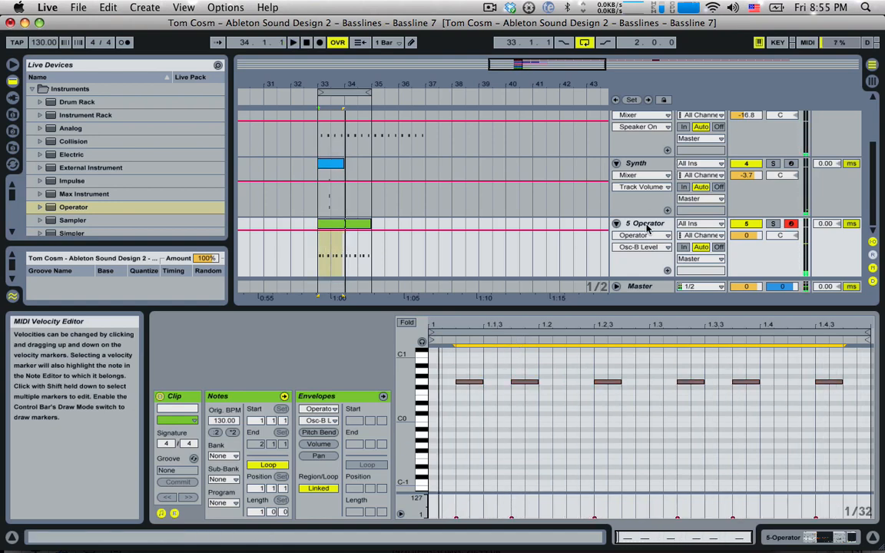
# Show Operator's global section with velocity routed to Vol B at 100
pyautogui.click(642, 232)
pyautogui.click(641, 227)
pyautogui.doubleClick(642, 227)
pyautogui.click(641, 228)
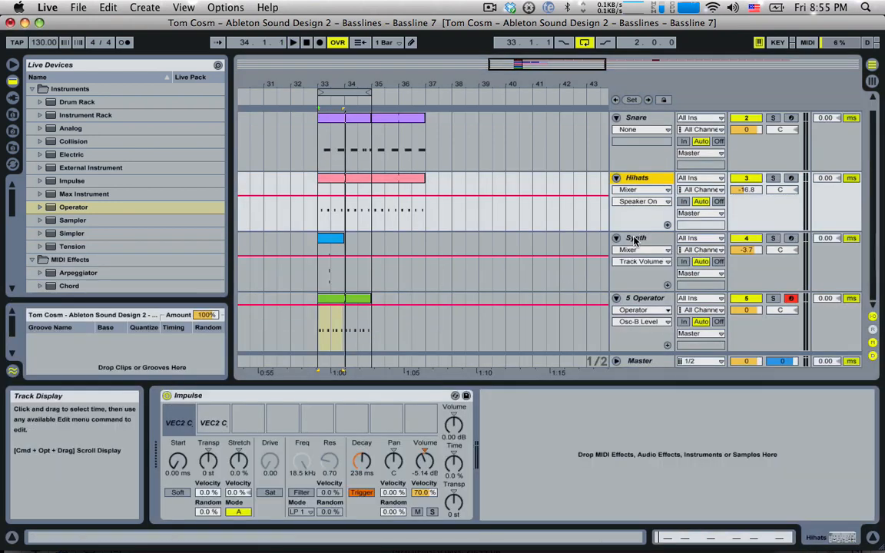
pyautogui.click(642, 309)
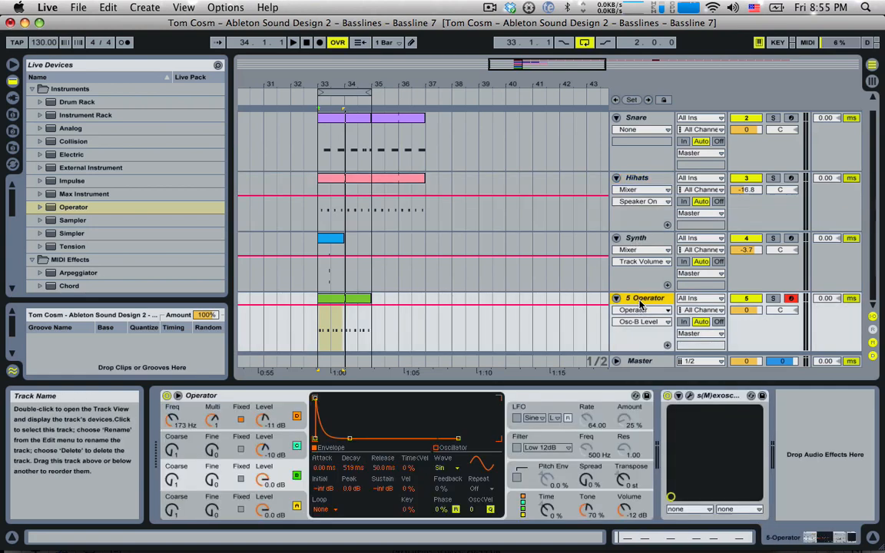
pyautogui.click(550, 500)
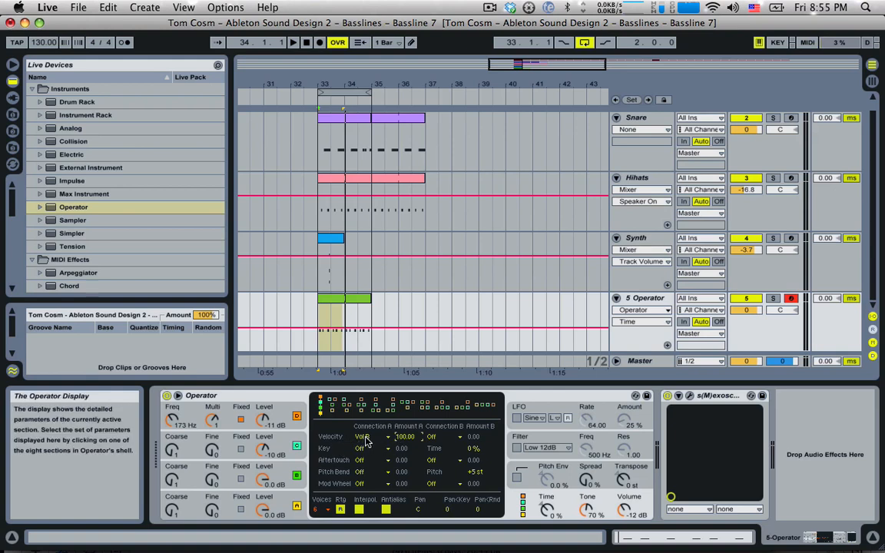
# Recheck the bassline clip's velocities, then return to Operator and play the bassline
pyautogui.click(345, 299)
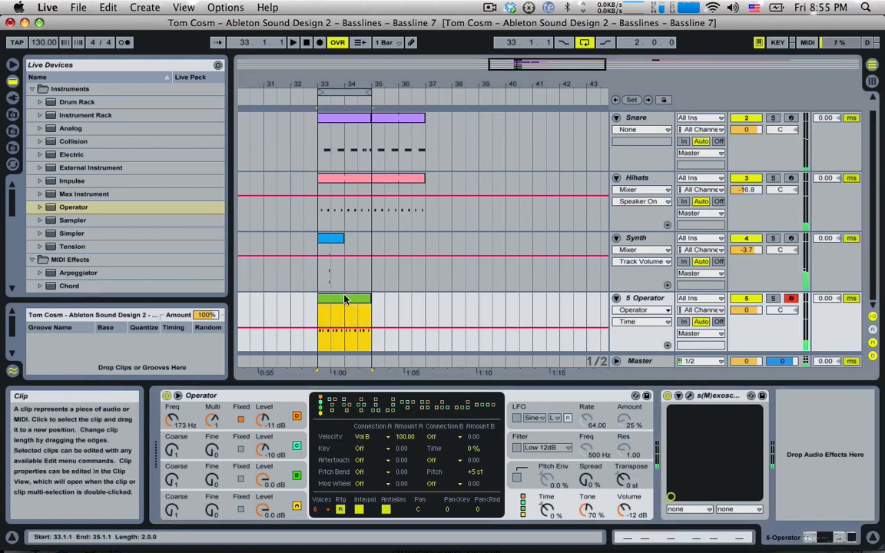
pyautogui.doubleClick(345, 300)
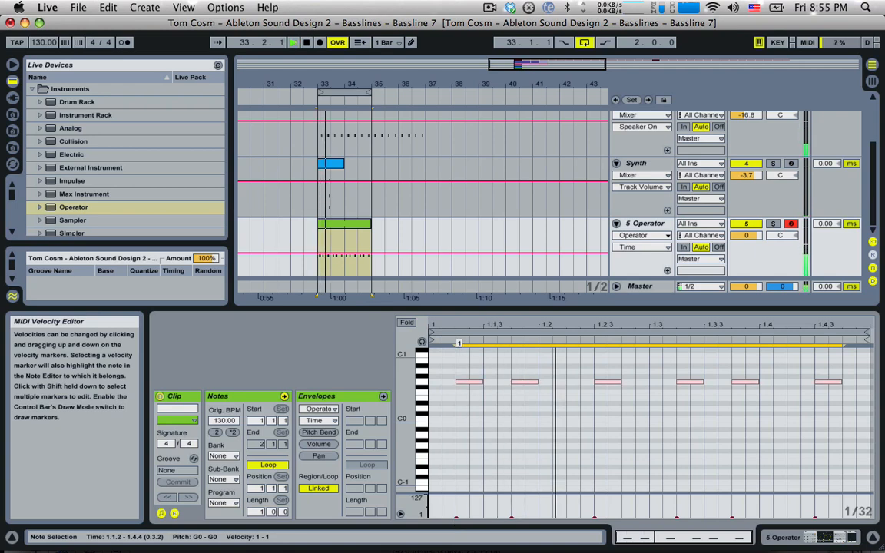
pyautogui.click(456, 518)
pyautogui.press('space')
pyautogui.doubleClick(647, 227)
pyautogui.press('space')
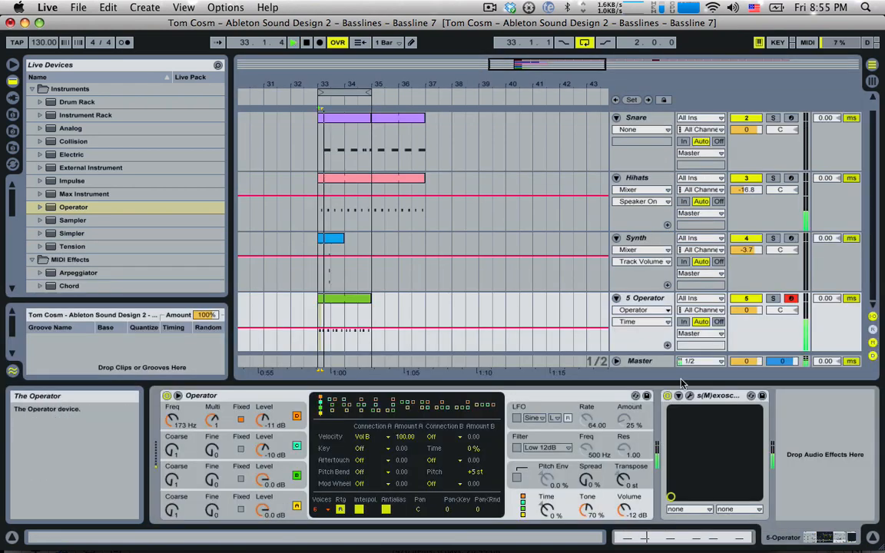
# With the oscilloscope open, raise all bassline note velocities from 1 to 15, then close it
pyautogui.click(690, 396)
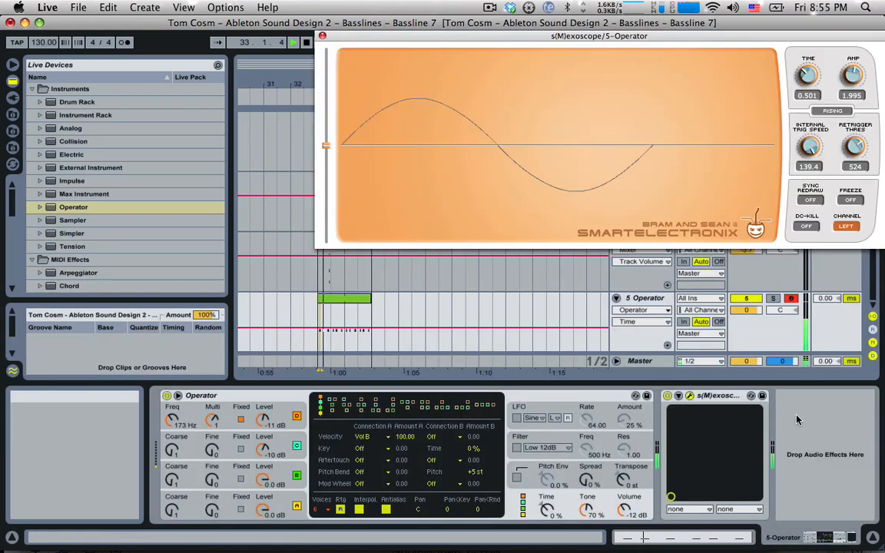
pyautogui.click(360, 298)
pyautogui.press('space')
pyautogui.doubleClick(359, 298)
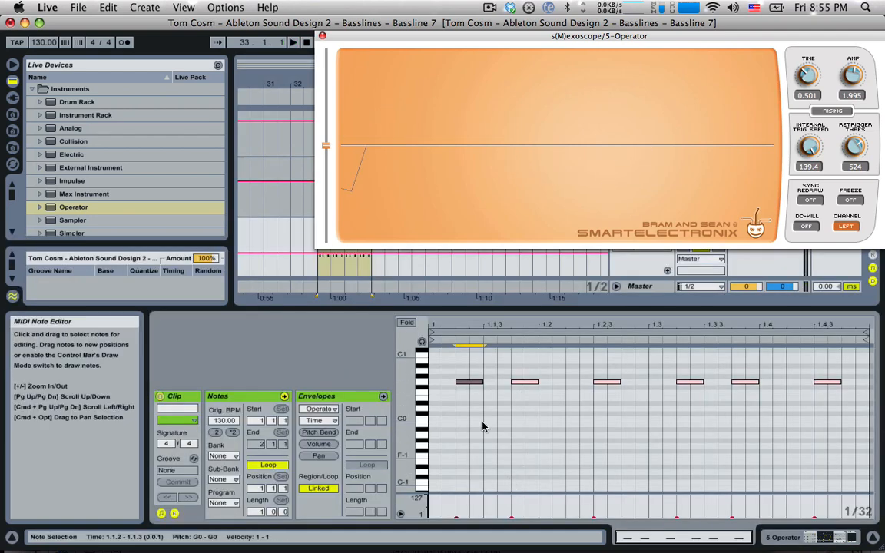
pyautogui.press('super+a')
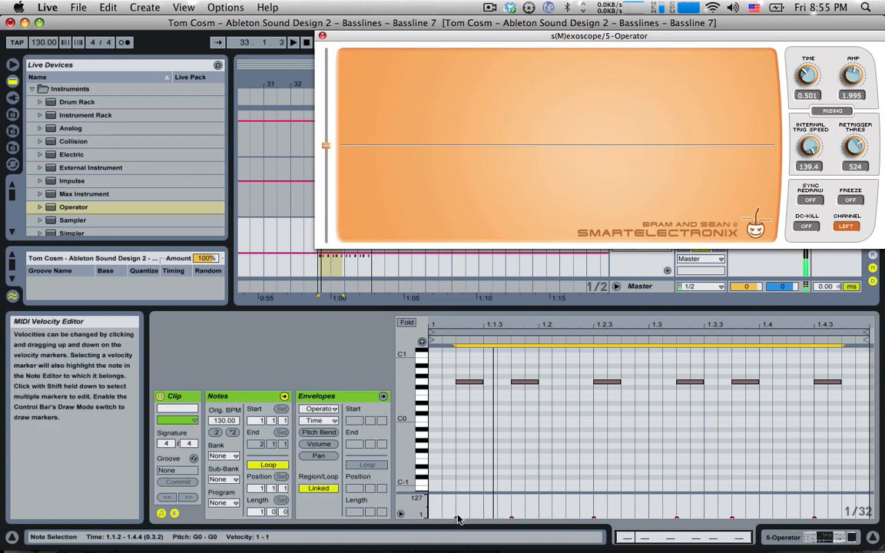
pyautogui.moveTo(456, 518); pyautogui.dragTo(456, 517)
pyautogui.click(553, 468)
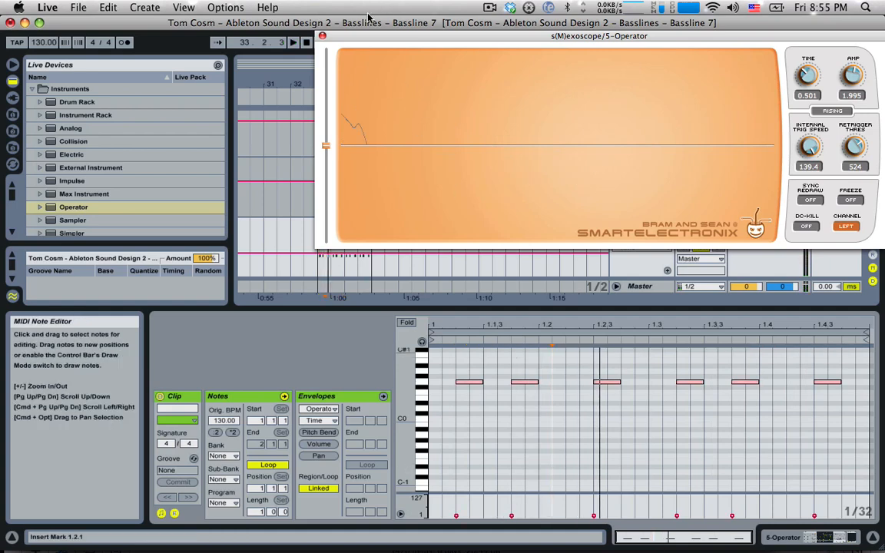
pyautogui.click(322, 36)
pyautogui.click(513, 516)
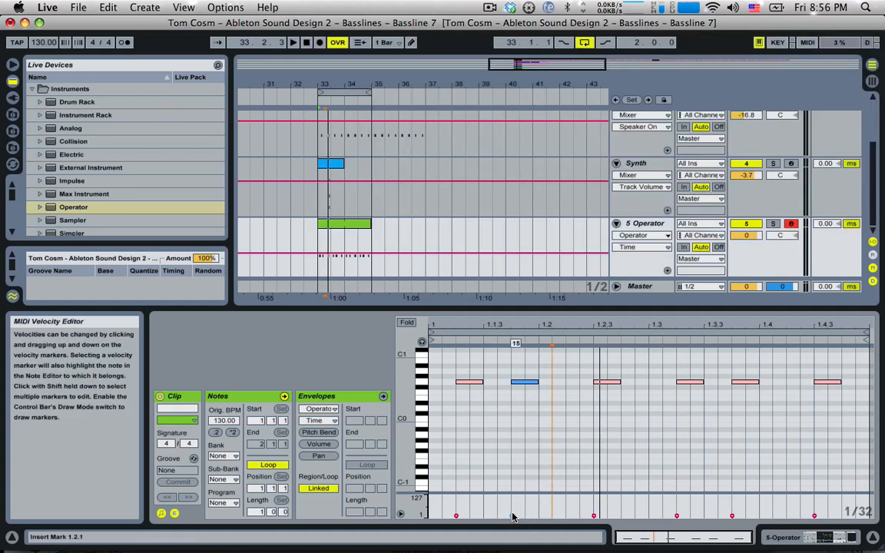
# Raise the second note's velocity to 48 and shorten the fourth note
pyautogui.moveTo(512, 516); pyautogui.dragTo(512, 510)
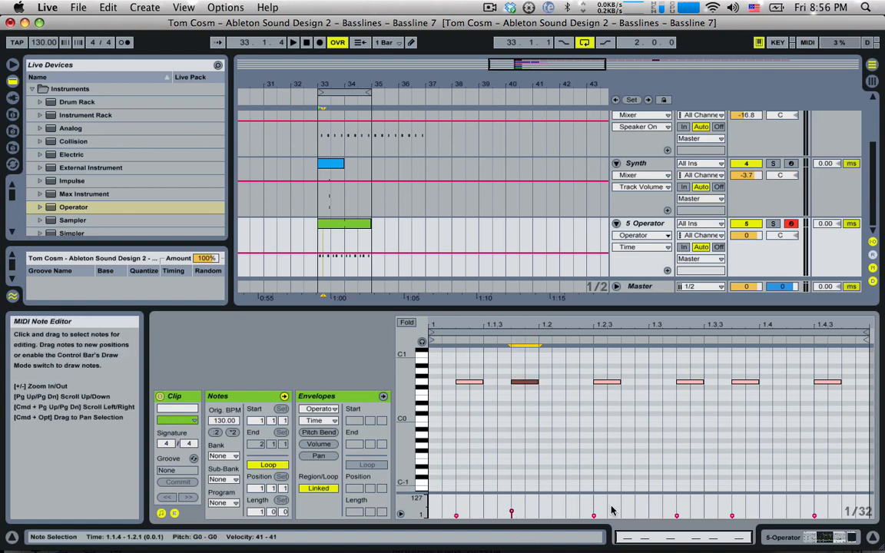
pyautogui.press('space')
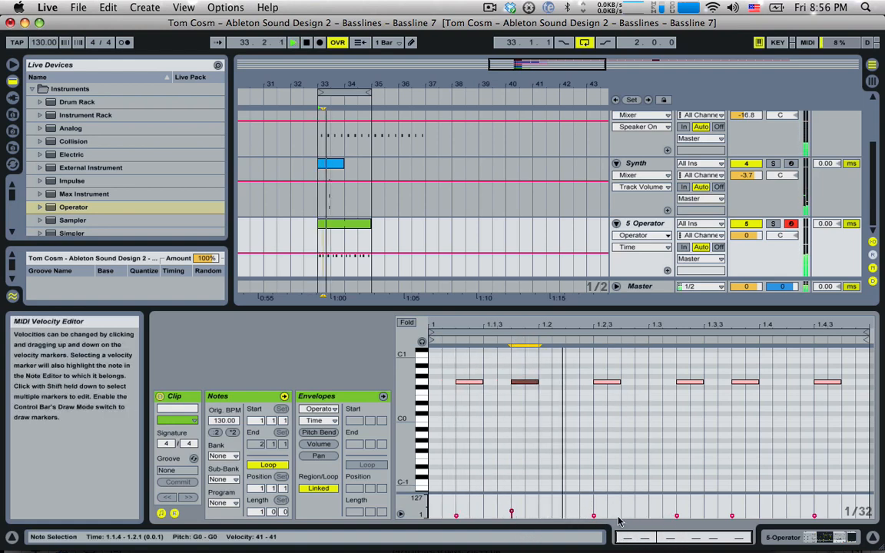
pyautogui.click(676, 516)
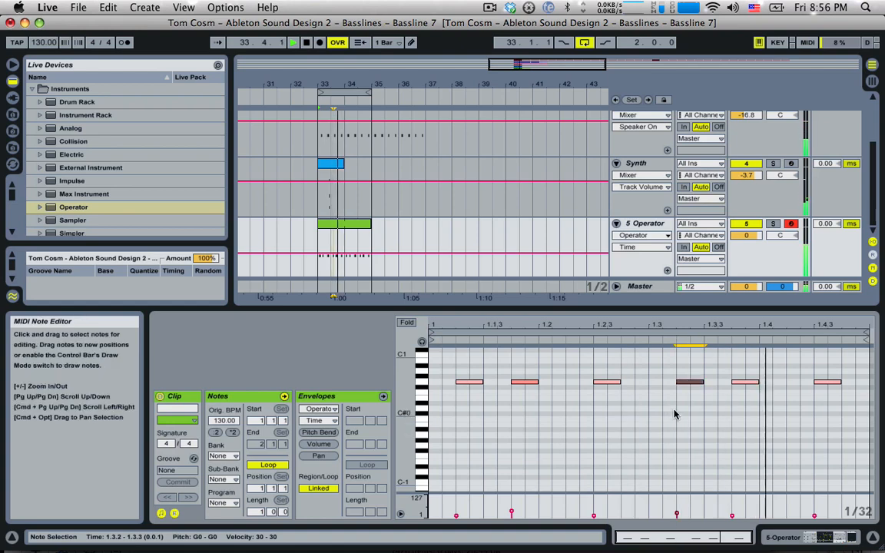
pyautogui.moveTo(703, 382); pyautogui.dragTo(690, 382)
pyautogui.press('space')
# Nudge the shortened note later and set its velocities to 65 and 43
pyautogui.click(695, 382)
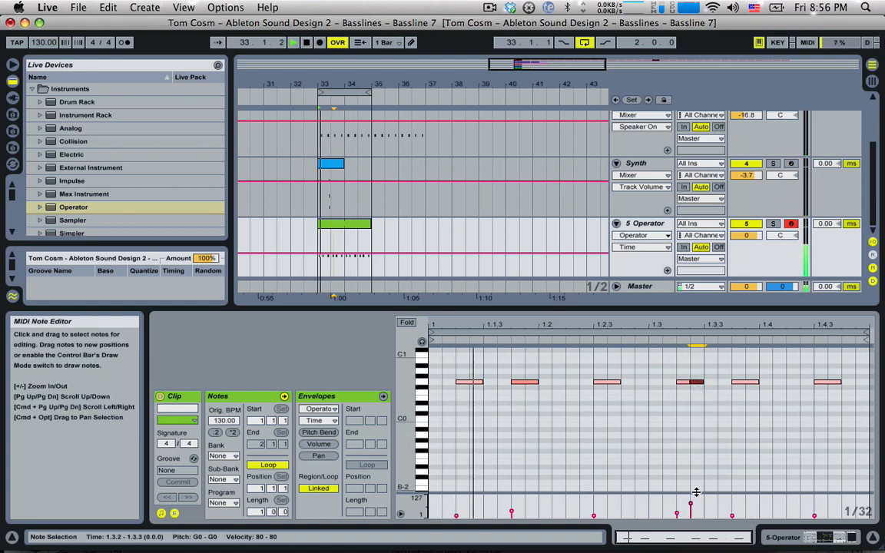
pyautogui.moveTo(691, 504); pyautogui.dragTo(691, 507)
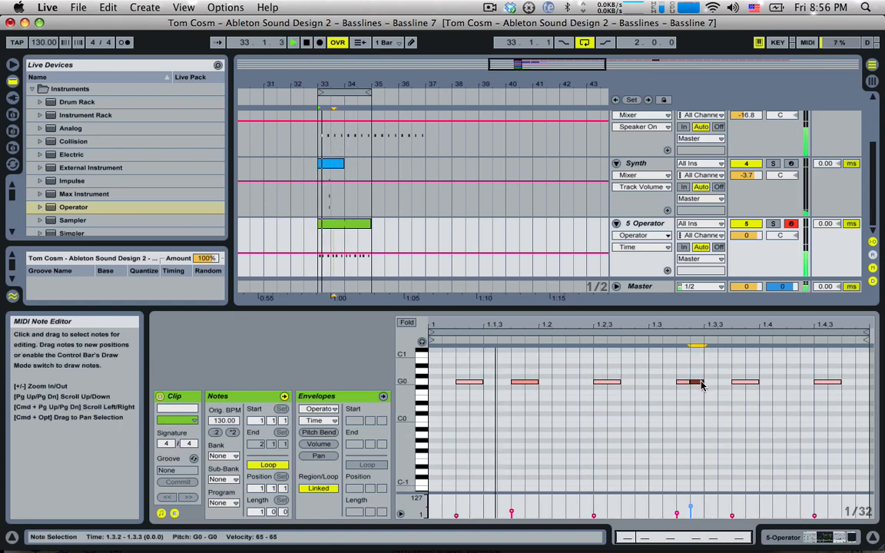
pyautogui.moveTo(701, 384); pyautogui.dragTo(715, 384)
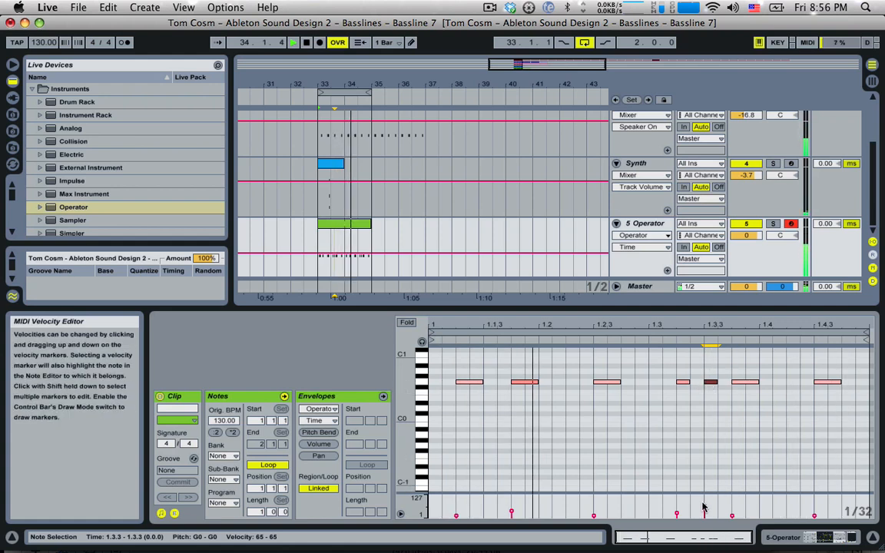
pyautogui.moveTo(703, 507); pyautogui.dragTo(731, 512)
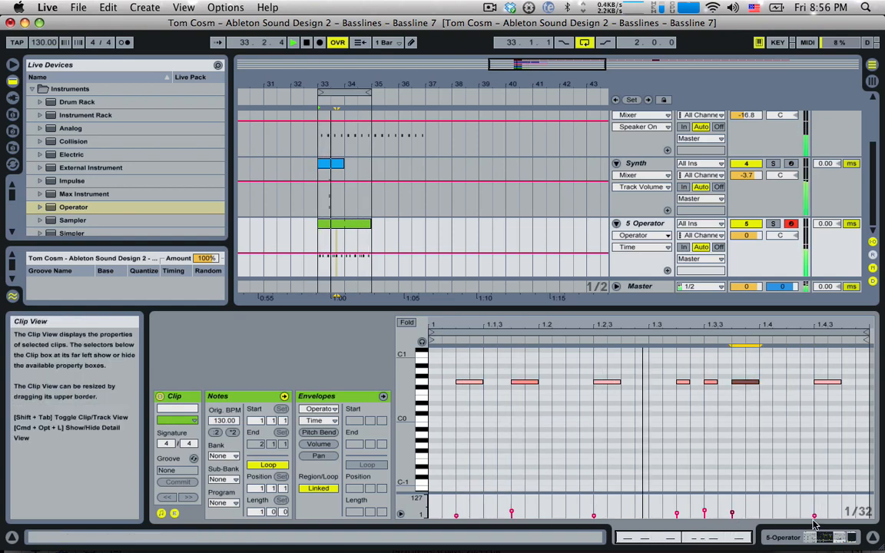
pyautogui.click(814, 516)
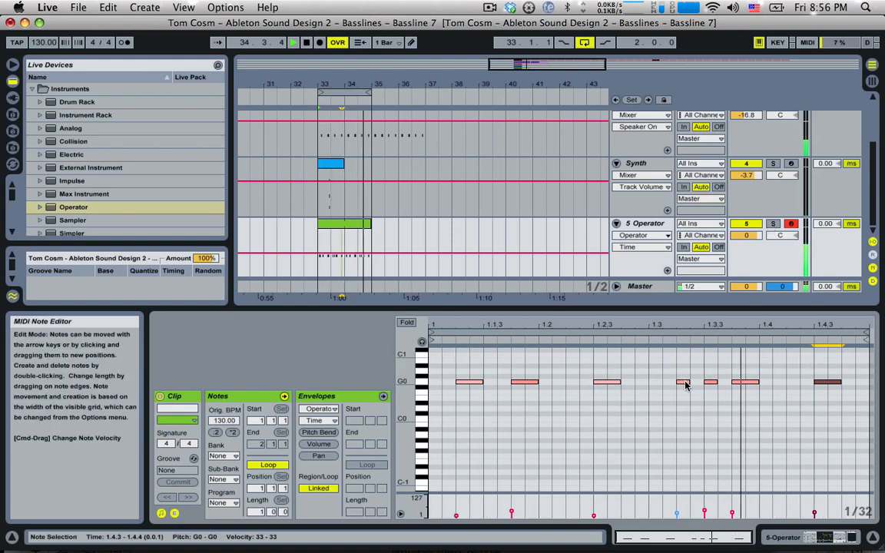
pyautogui.click(643, 226)
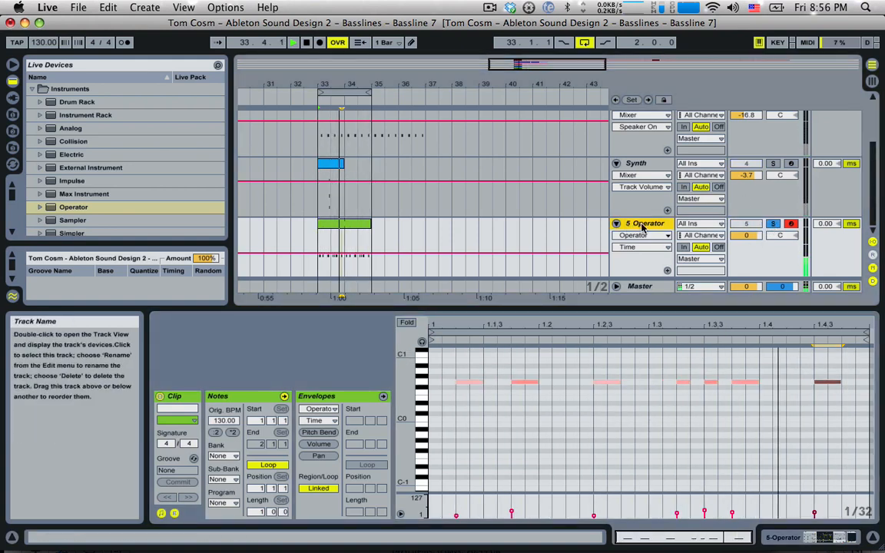
# Turn oscillator C's level down slightly and audition the bass
pyautogui.doubleClick(642, 225)
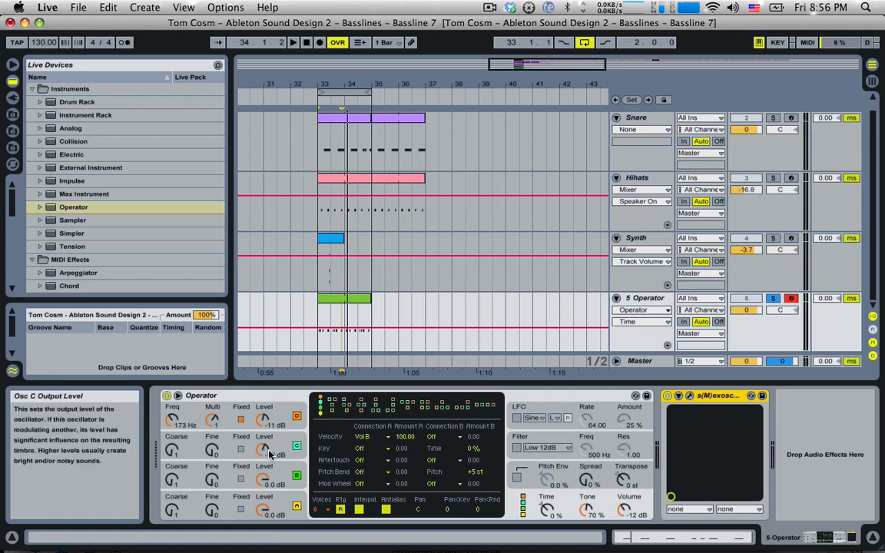
pyautogui.moveTo(266, 453)
pyautogui.mouseDown()
pyautogui.moveTo(267, 477)
pyautogui.moveTo(265, 454)
pyautogui.mouseUp()
pyautogui.press('space')
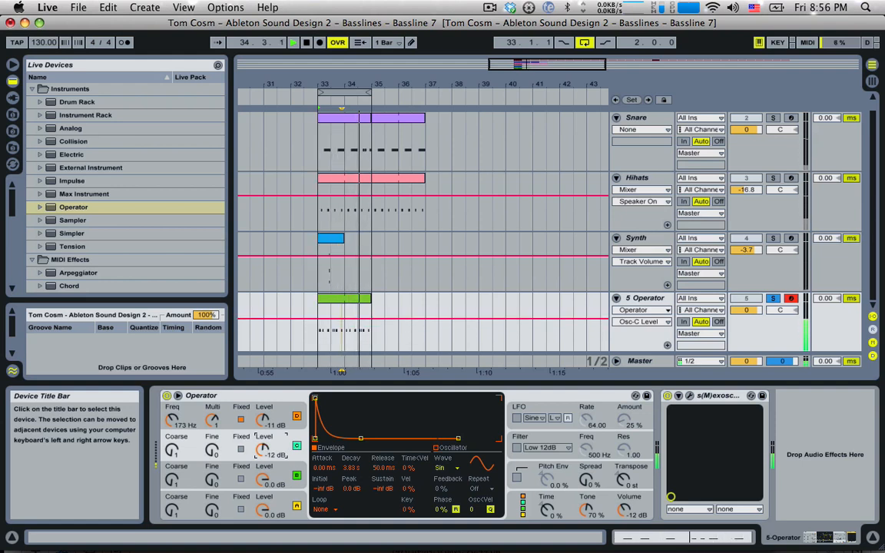
pyautogui.press('space')
# Route velocity to Vol C at amount 100 and set oscillator C to -3.7 dB
pyautogui.click(538, 501)
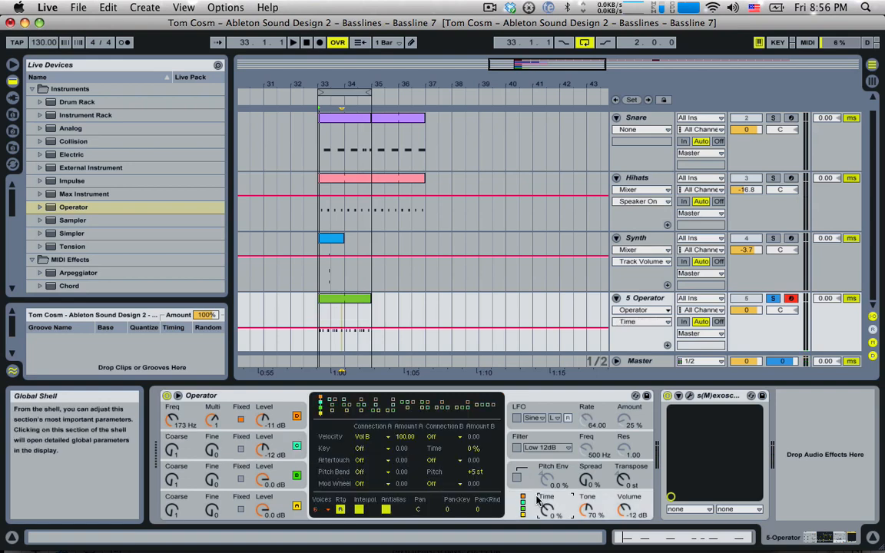
pyautogui.click(435, 437)
pyautogui.click(473, 262)
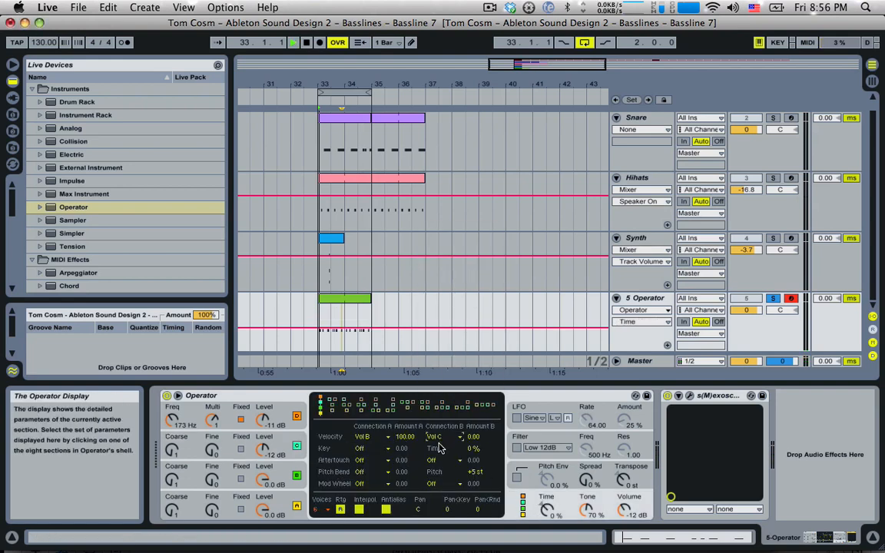
pyautogui.moveTo(472, 437); pyautogui.dragTo(472, 427)
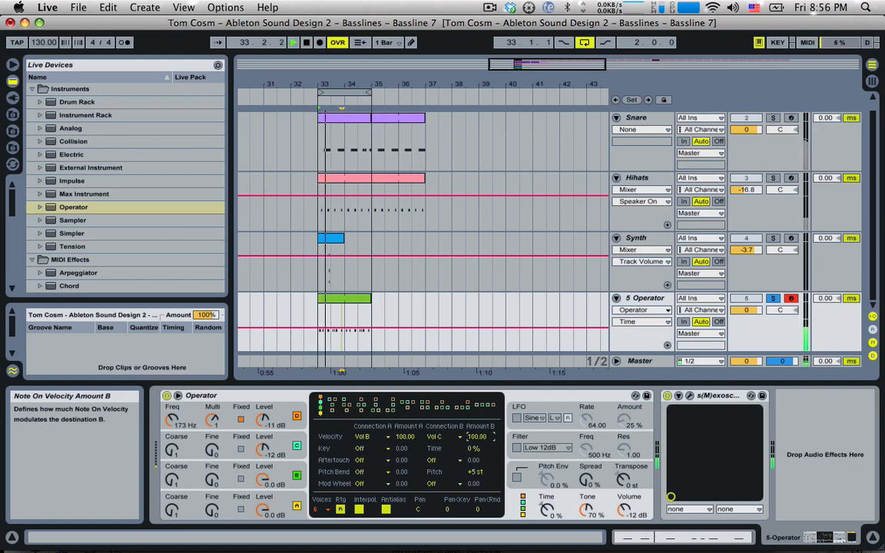
pyautogui.moveTo(263, 455); pyautogui.dragTo(264, 445)
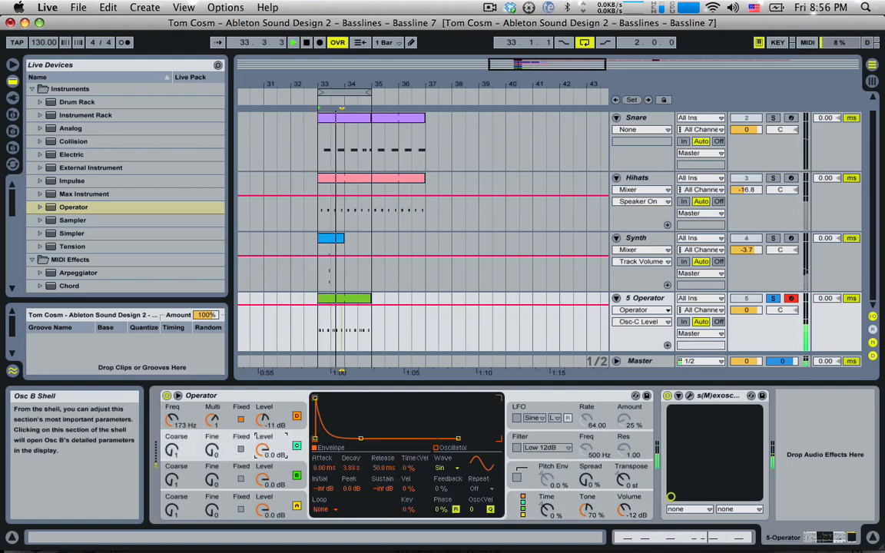
pyautogui.moveTo(264, 450); pyautogui.dragTo(263, 456)
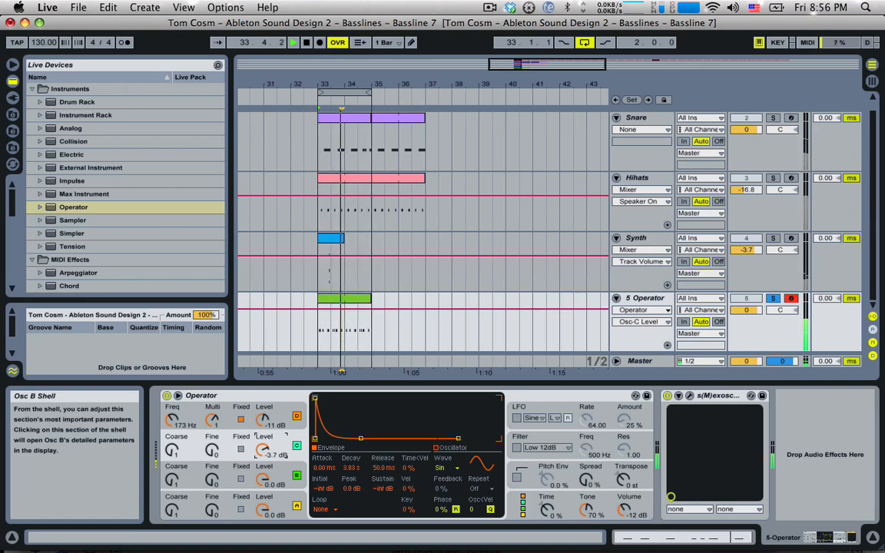
# Add EQ Eight after Operator on the 5 Operator track
pyautogui.press('space')
pyautogui.scroll(-6, 83, 231)
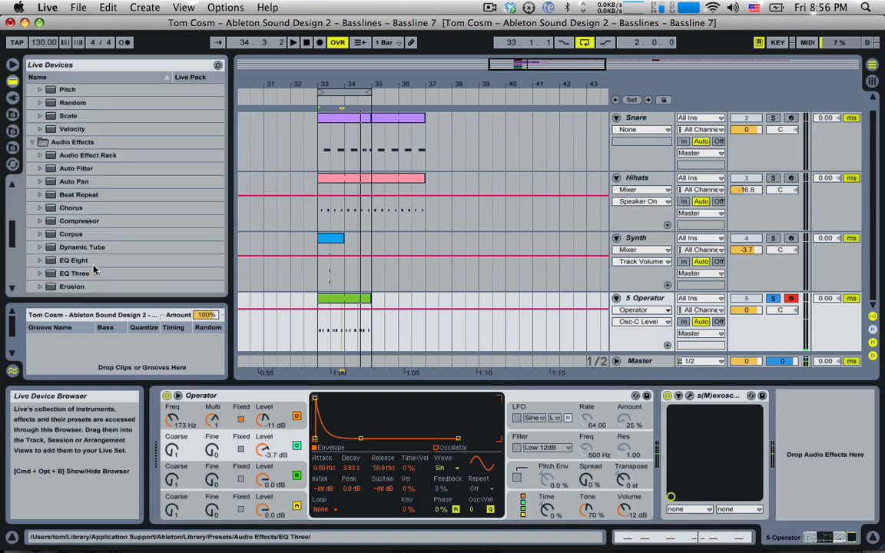
pyautogui.moveTo(67, 262); pyautogui.dragTo(639, 477)
pyautogui.press('space')
# Boost the low end with band 2 and raise a band 3 hump near 1.5 kHz
pyautogui.click(725, 452)
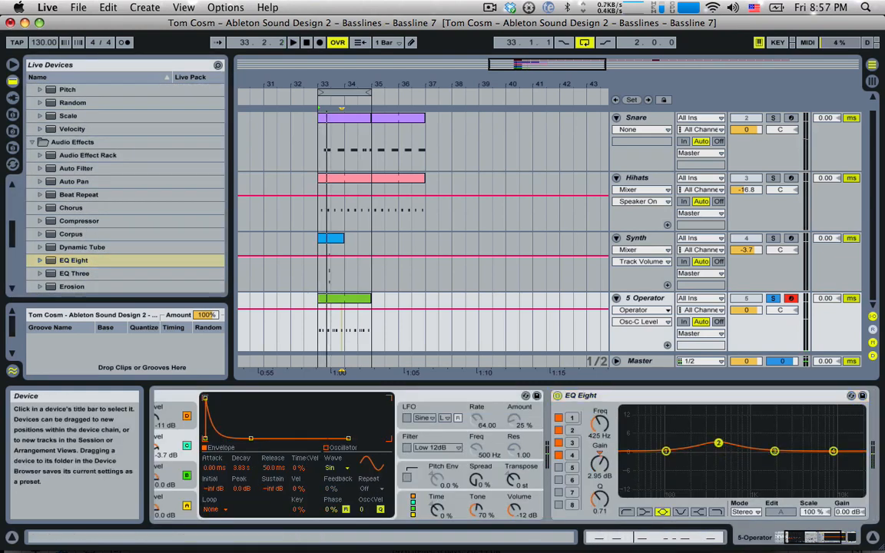
pyautogui.moveTo(706, 437); pyautogui.dragTo(658, 430)
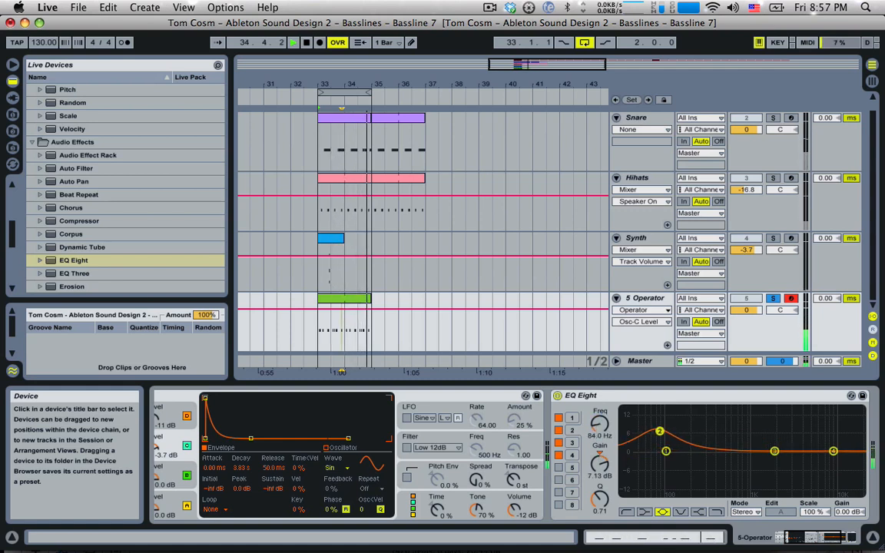
pyautogui.moveTo(774, 451)
pyautogui.mouseDown()
pyautogui.moveTo(774, 436)
pyautogui.moveTo(764, 437)
pyautogui.mouseUp()
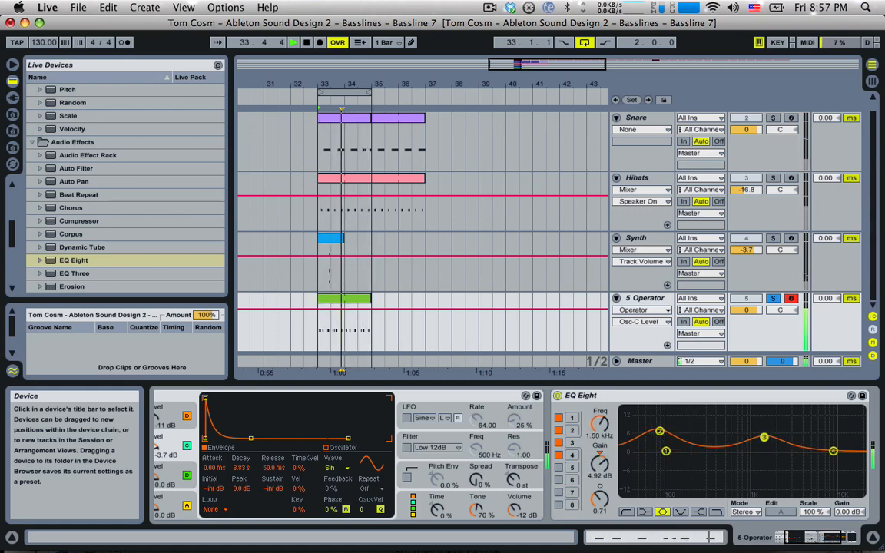
pyautogui.moveTo(811, 537); pyautogui.dragTo(825, 537)
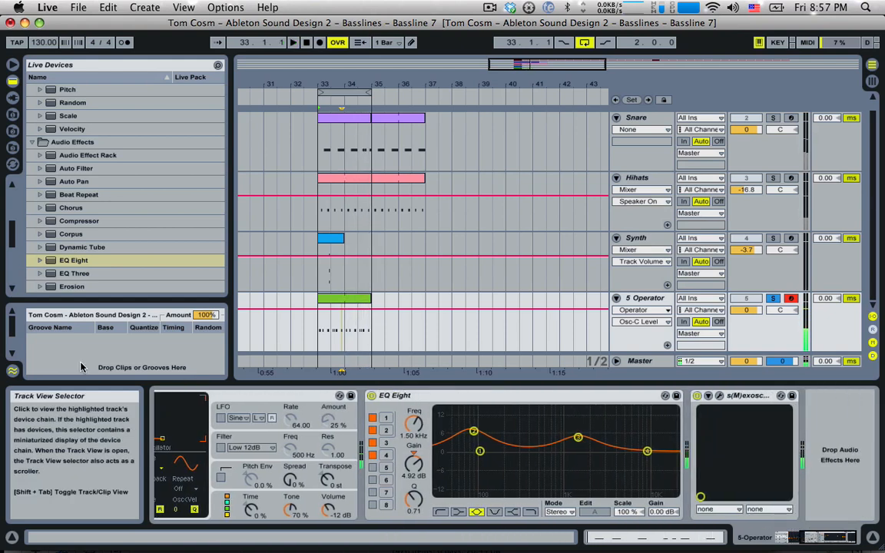
pyautogui.press('space')
pyautogui.scroll(-5, 104, 233)
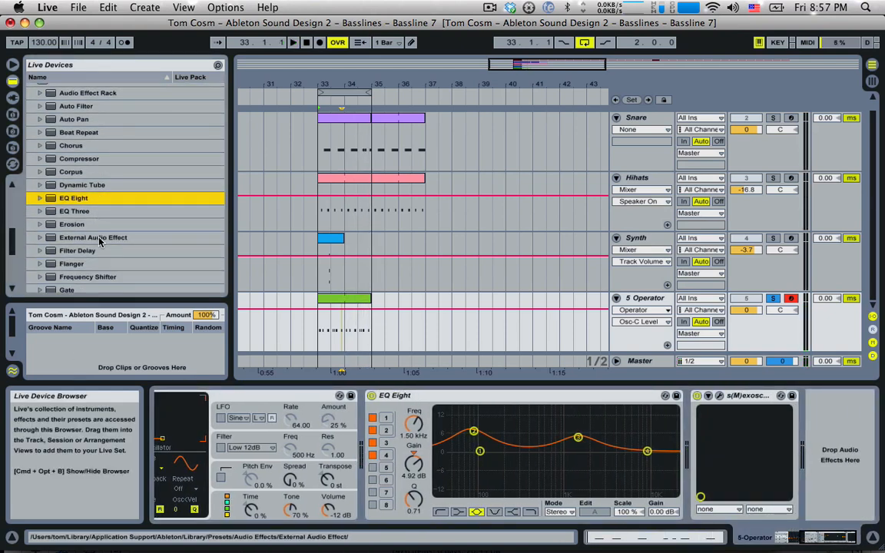
# Add Filter Delay after EQ Eight, disable L+R, and set the right delay to 1.00 ms
pyautogui.click(93, 247)
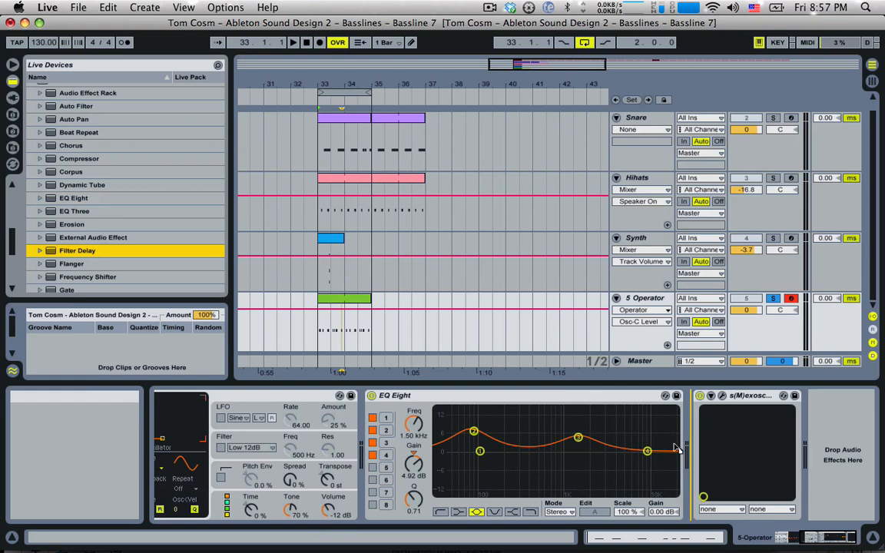
pyautogui.moveTo(672, 441); pyautogui.dragTo(670, 441)
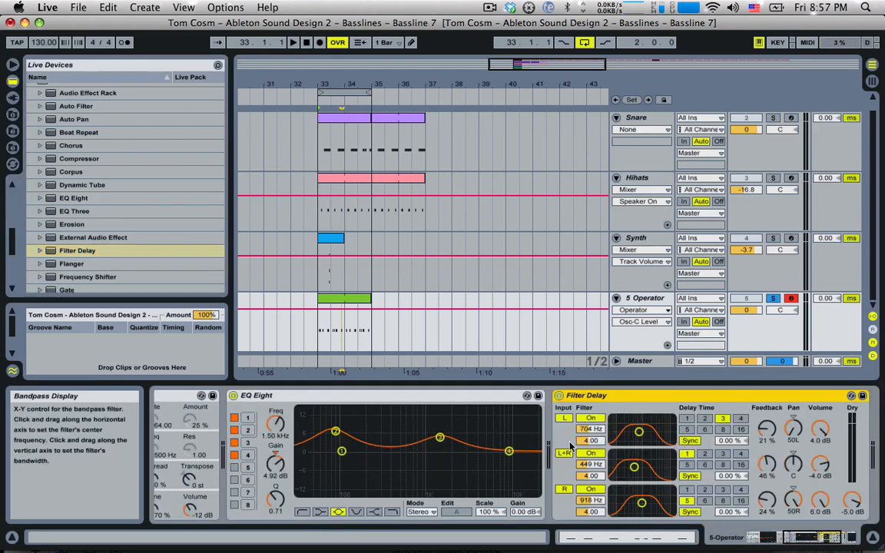
pyautogui.click(565, 453)
pyautogui.click(691, 441)
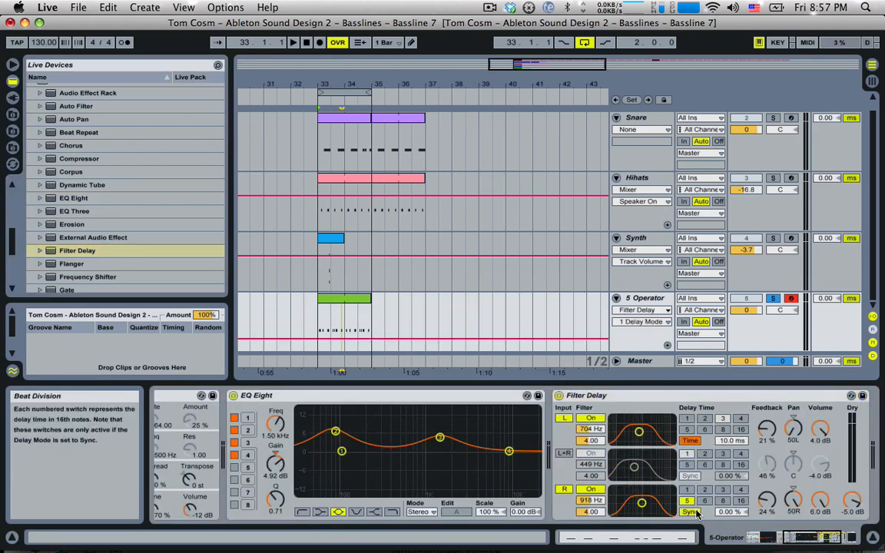
pyautogui.moveTo(728, 513); pyautogui.dragTo(728, 536)
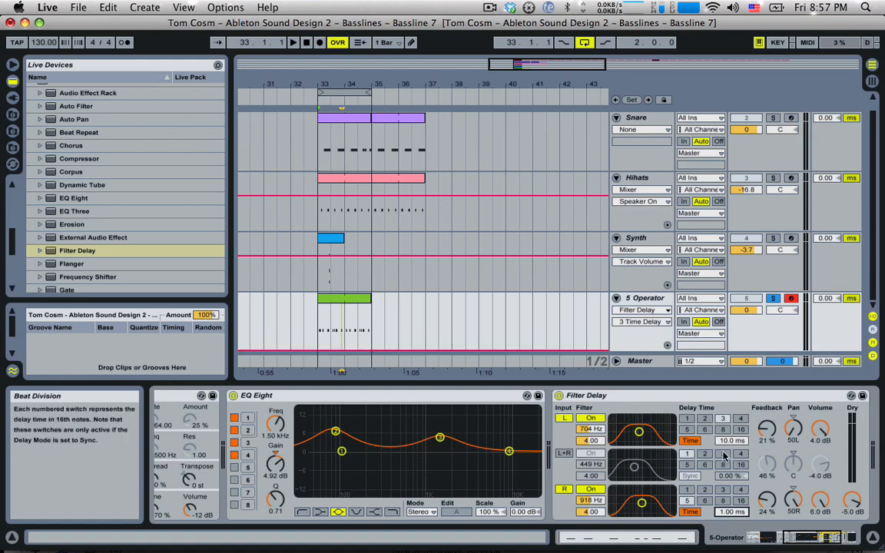
# Set the left delay time to 2.56 ms and audition the bass chain
pyautogui.click(730, 441)
pyautogui.press('space')
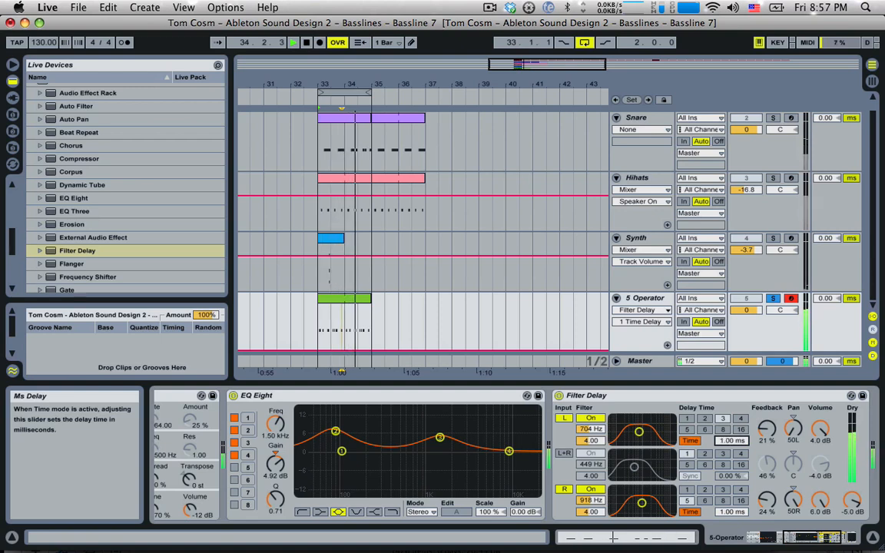
pyautogui.moveTo(730, 441); pyautogui.dragTo(730, 435)
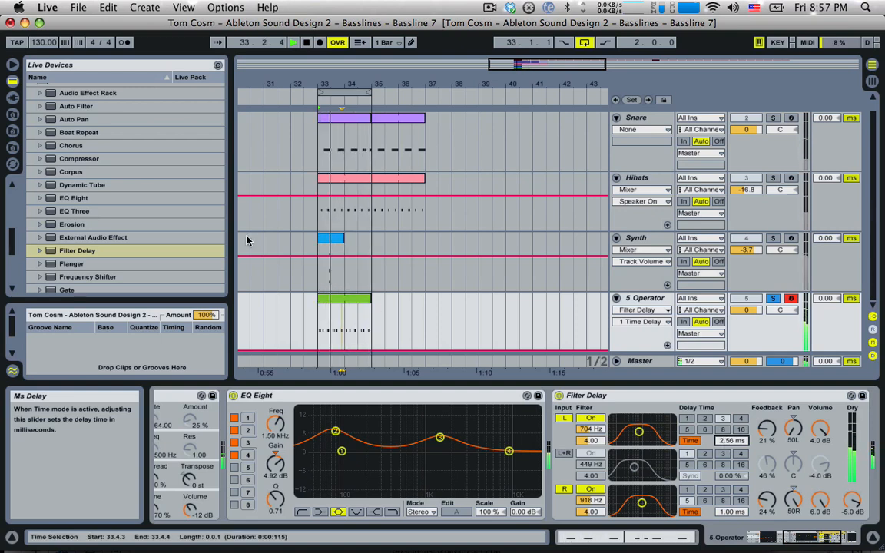
pyautogui.press('space')
pyautogui.click(803, 538)
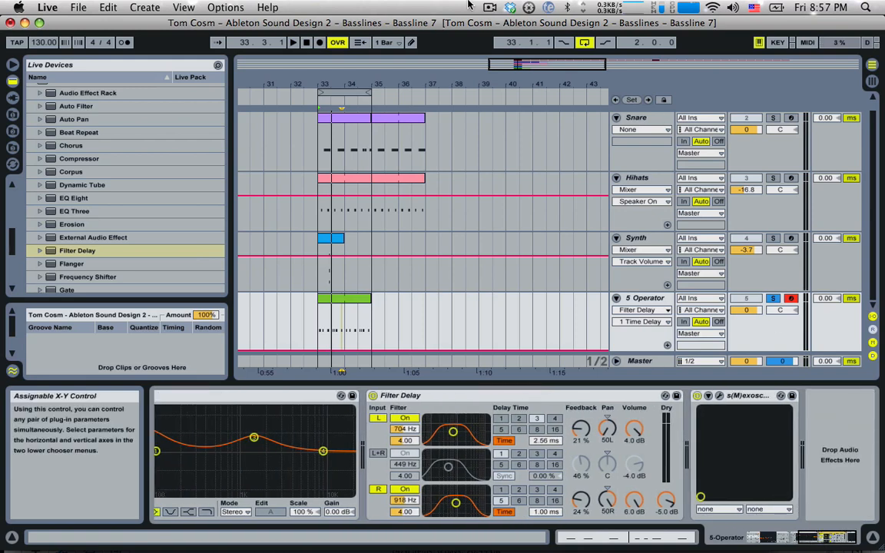
pyautogui.click(130, 7)
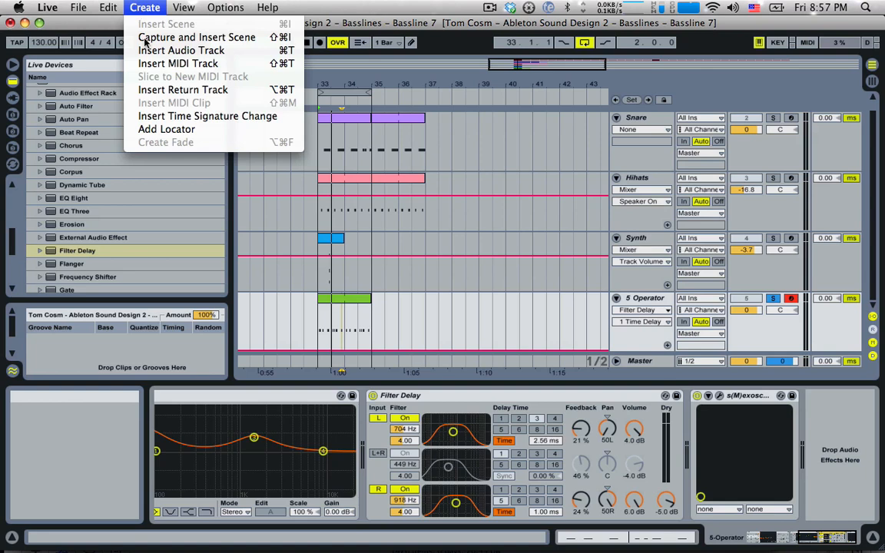
# Add a return track with Reverb and send 5 Operator to it at 0 dB
pyautogui.click(169, 90)
pyautogui.click(616, 348)
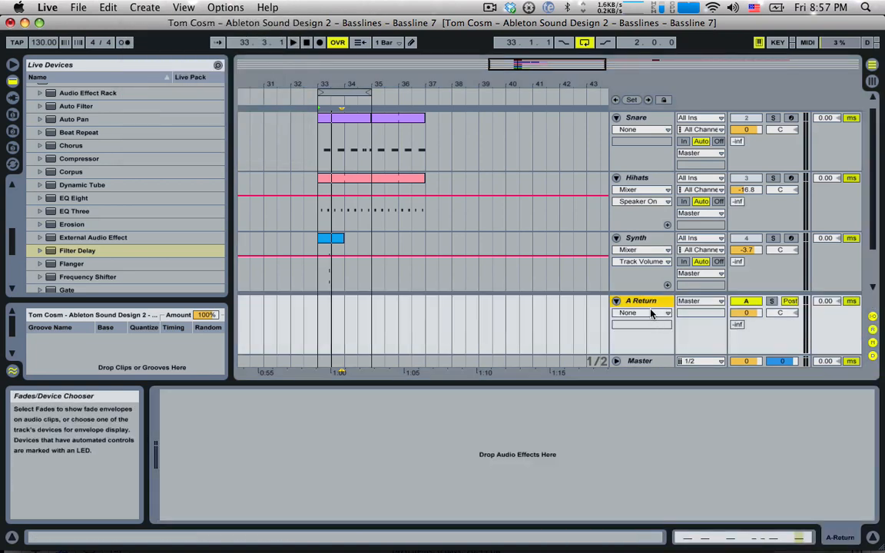
pyautogui.scroll(-6, 94, 214)
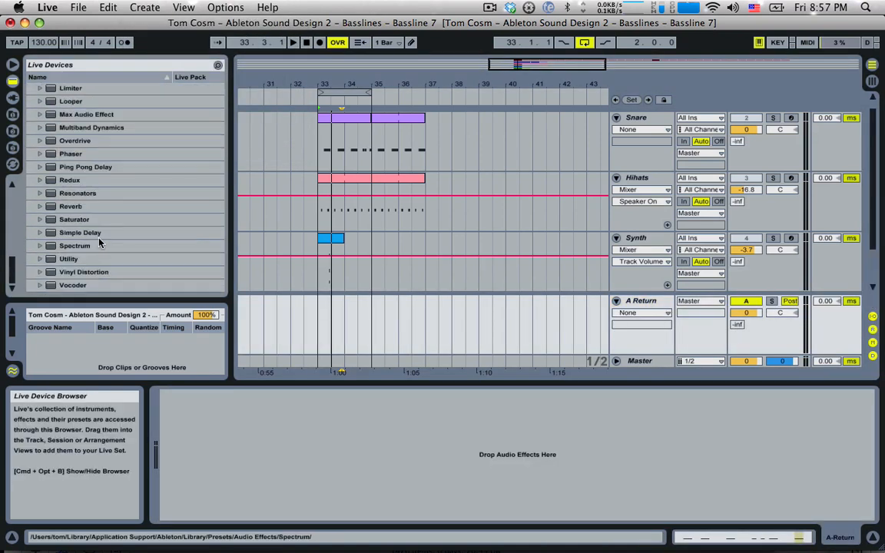
pyautogui.doubleClick(70, 206)
pyautogui.scroll(-2, 566, 246)
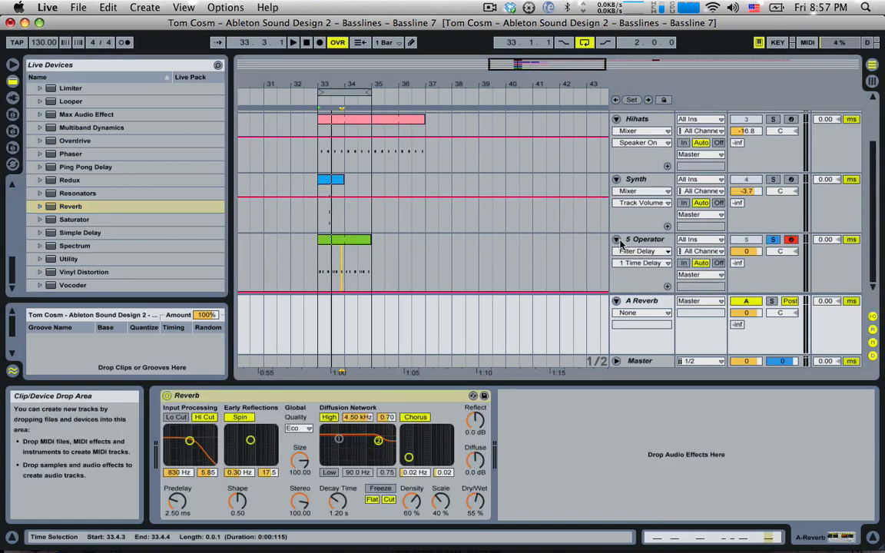
pyautogui.moveTo(735, 263); pyautogui.dragTo(735, 187)
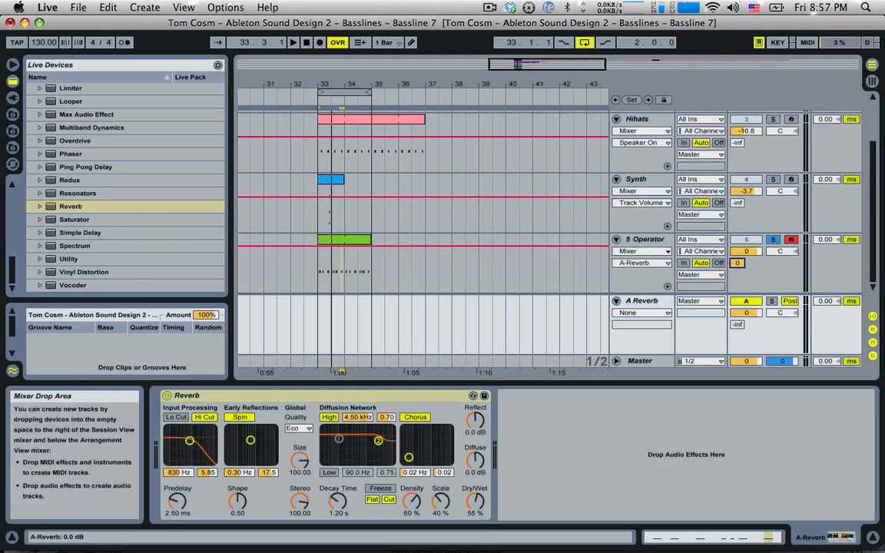
# Place EQ Eight before Reverb on return A as a 184 Hz low-cut
pyautogui.click(641, 300)
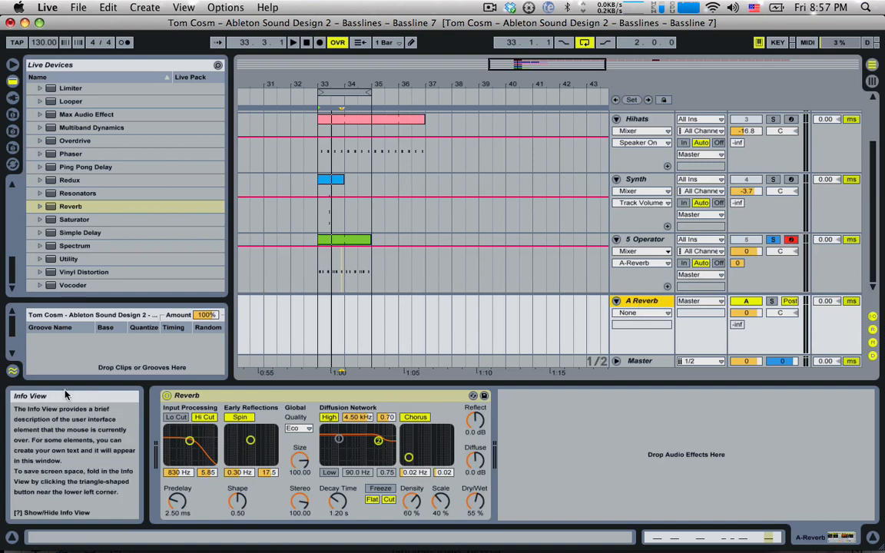
pyautogui.scroll(8, 163, 206)
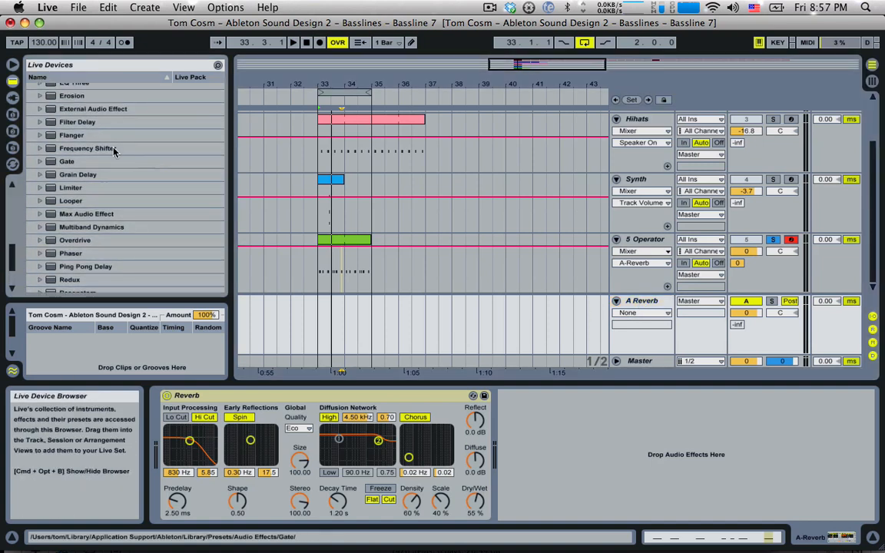
pyautogui.scroll(2, 92, 135)
pyautogui.moveTo(79, 121); pyautogui.dragTo(123, 353)
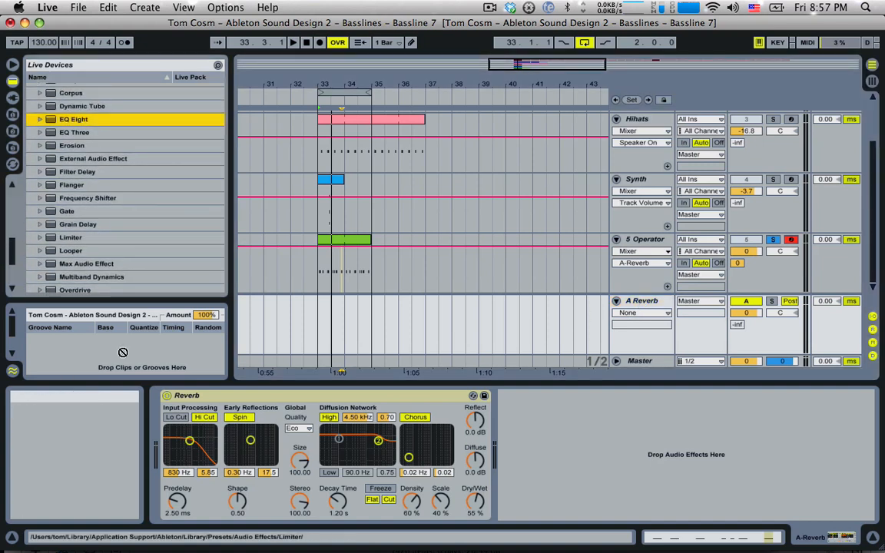
pyautogui.moveTo(148, 464); pyautogui.dragTo(163, 464)
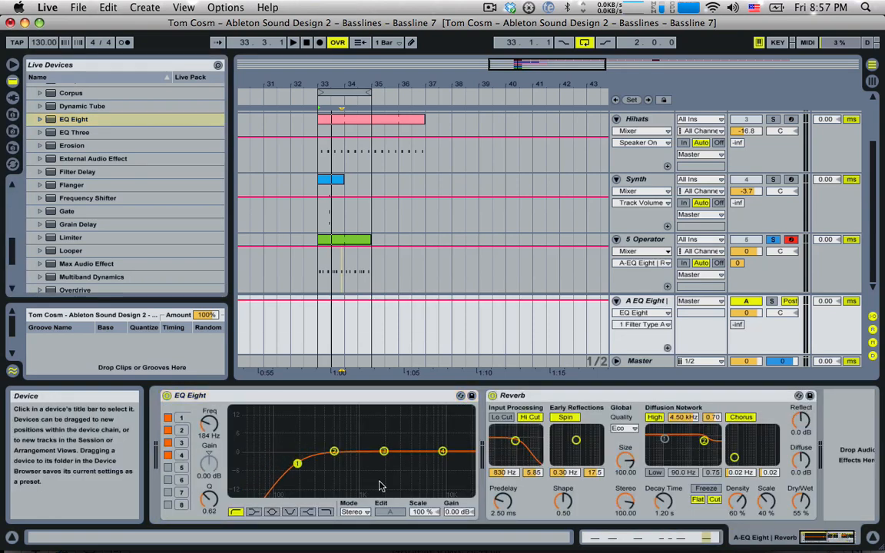
# Switch off the Reverb's high cut and shrink its size to 1.16
pyautogui.press('space')
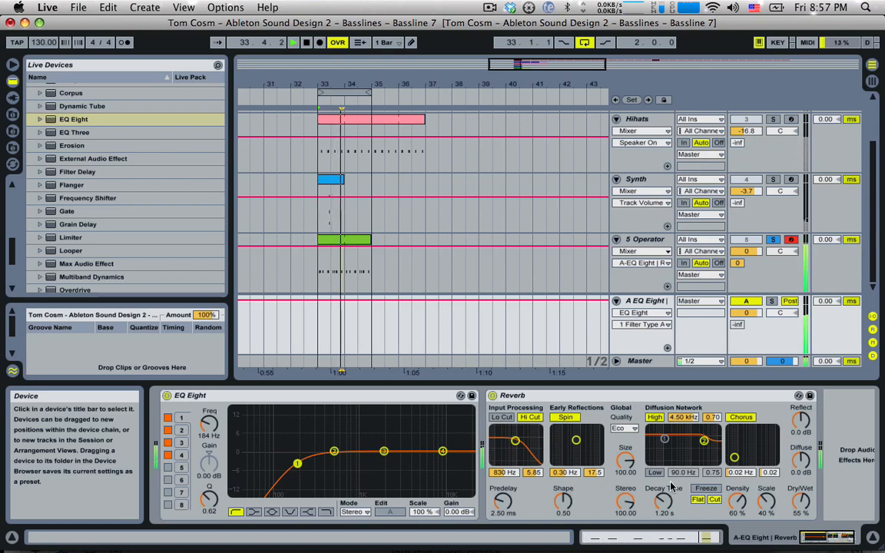
pyautogui.press('space')
pyautogui.click(536, 418)
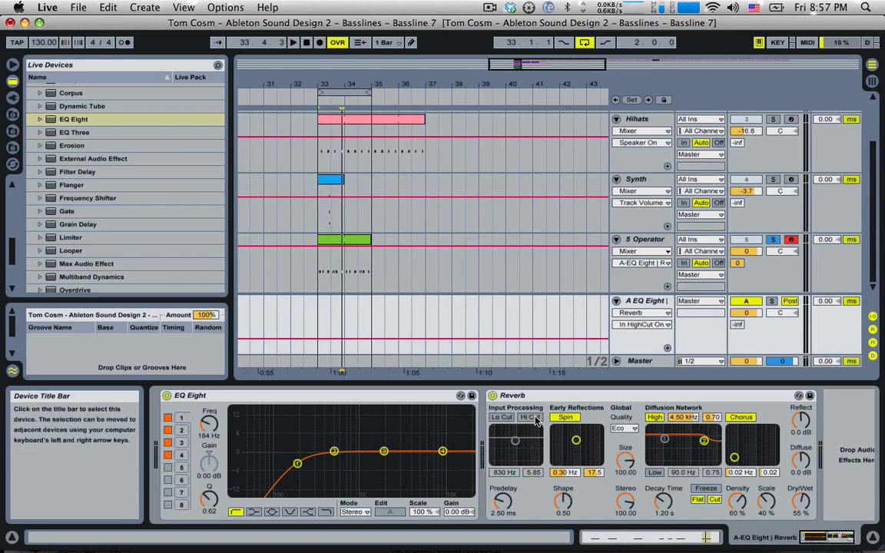
pyautogui.moveTo(626, 459); pyautogui.dragTo(625, 509)
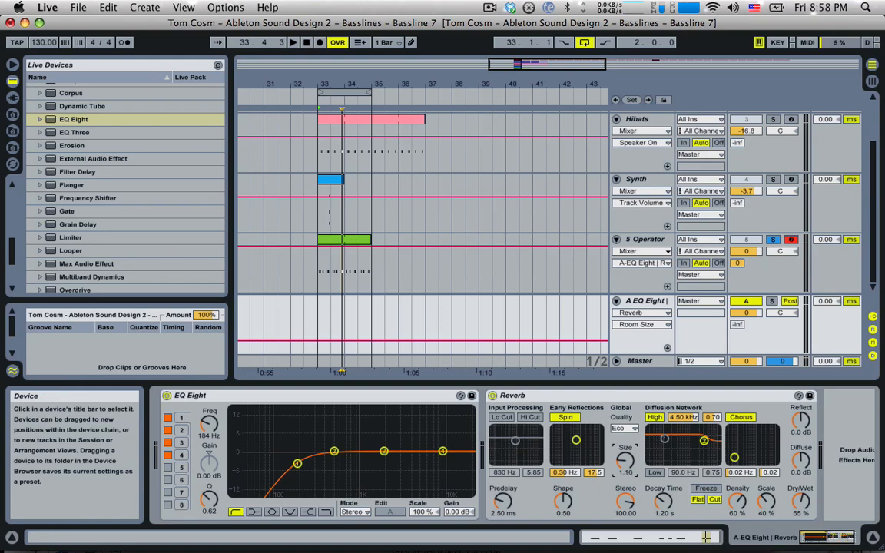
pyautogui.moveTo(627, 464); pyautogui.dragTo(627, 458)
# Set the Reverb decay to 743 ms, keep high cut off, and select EQ band 4
pyautogui.click(660, 507)
pyautogui.press('space')
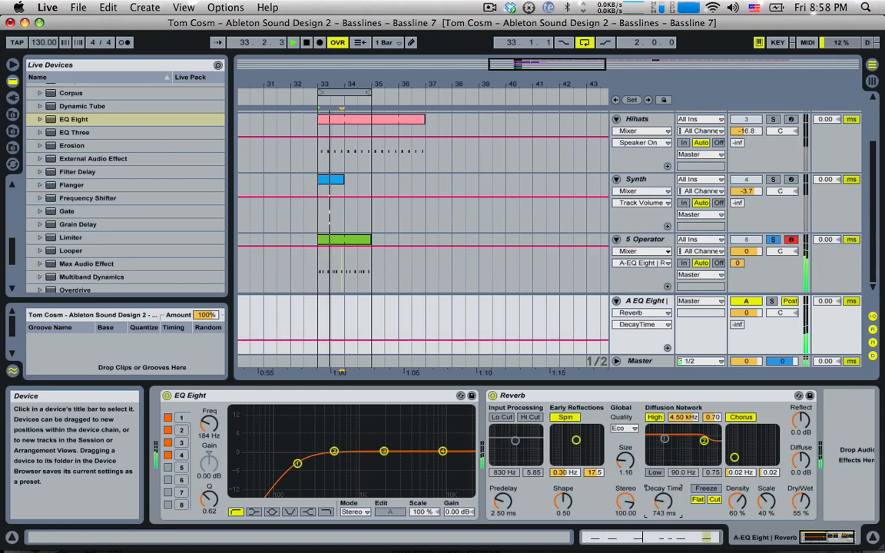
pyautogui.click(530, 417)
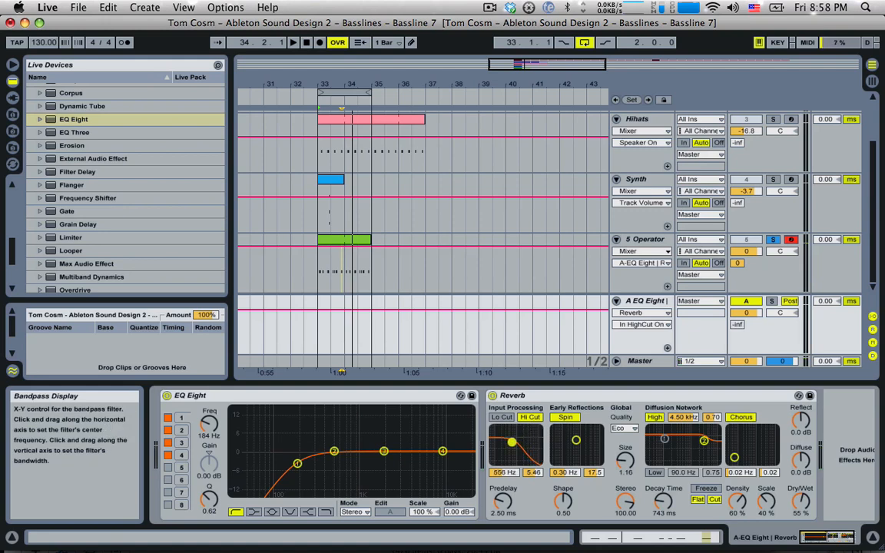
pyautogui.click(530, 417)
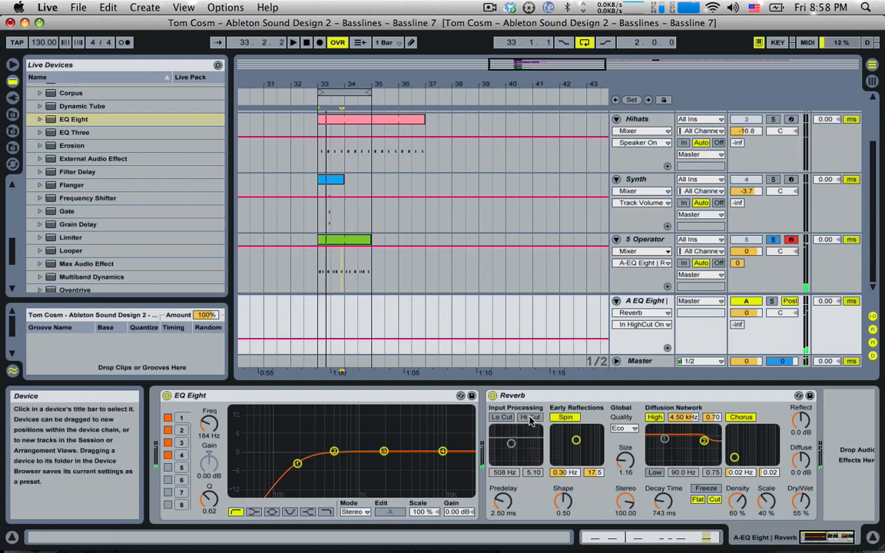
pyautogui.click(443, 453)
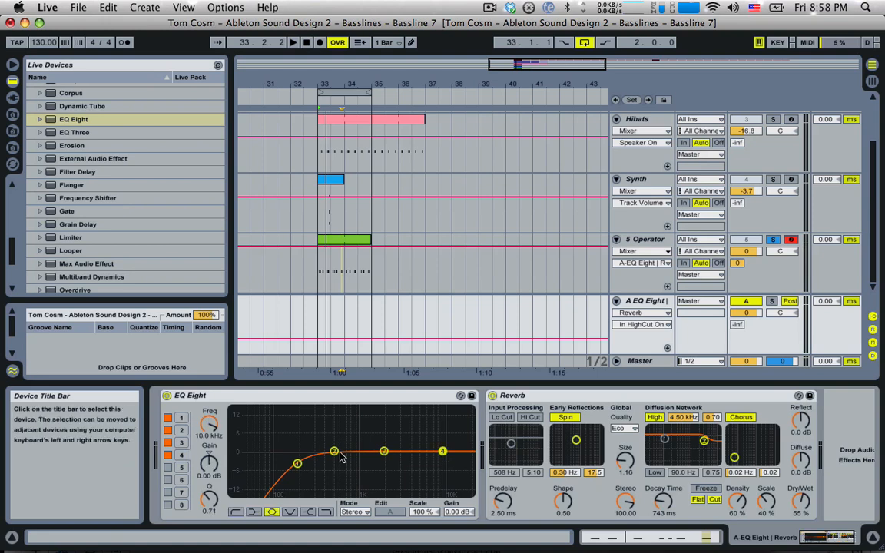
# Make return EQ band 4 a low-pass and lower its cutoff frequency
pyautogui.click(325, 513)
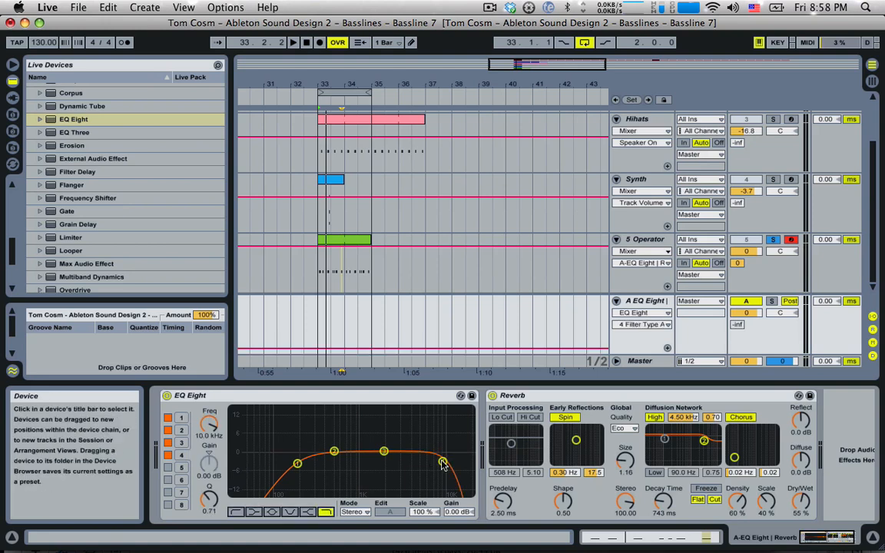
pyautogui.moveTo(407, 459); pyautogui.dragTo(378, 481)
pyautogui.press('space')
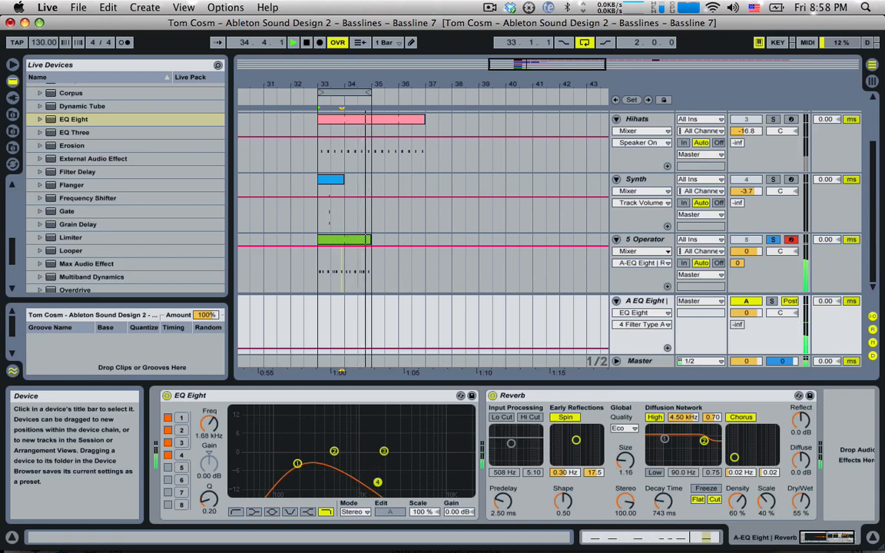
# Set the Reverb to size 0.63, 329 ms decay and 30% dry/wet, unsoloing 5 Operator
pyautogui.moveTo(663, 505); pyautogui.dragTo(663, 522)
pyautogui.moveTo(624, 465); pyautogui.dragTo(625, 470)
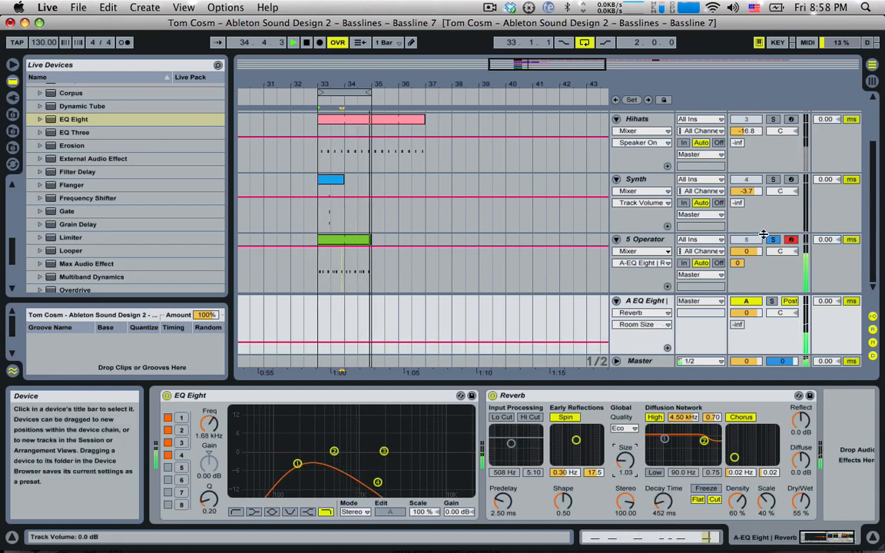
pyautogui.click(768, 241)
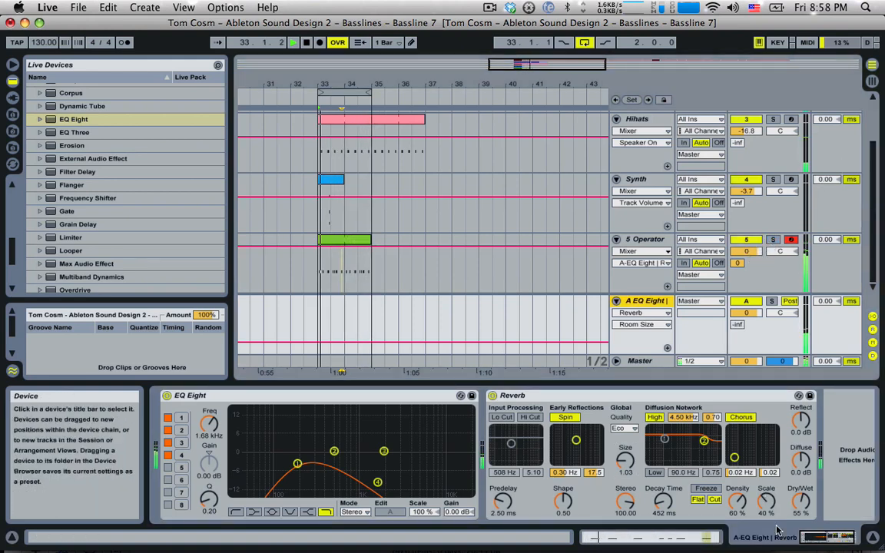
pyautogui.moveTo(665, 508); pyautogui.dragTo(604, 465)
pyautogui.moveTo(625, 461); pyautogui.dragTo(625, 467)
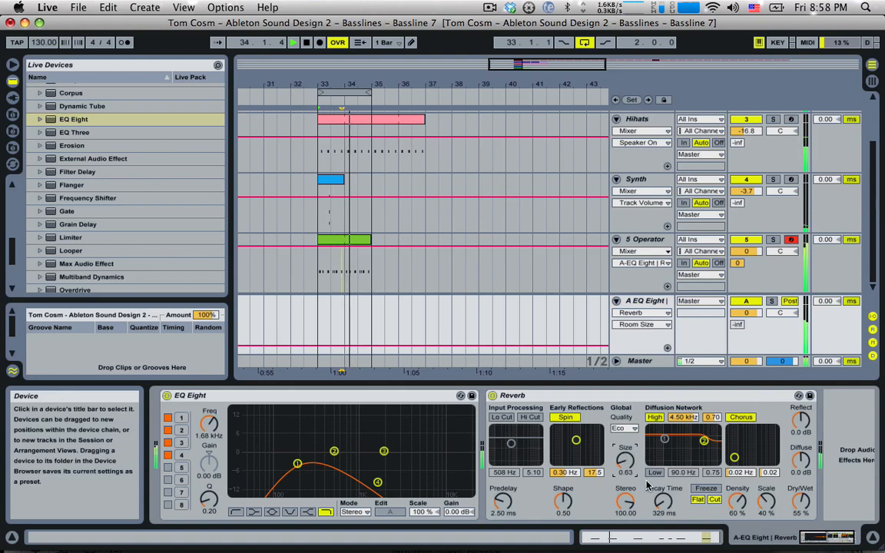
pyautogui.click(663, 502)
pyautogui.moveTo(801, 501); pyautogui.dragTo(801, 517)
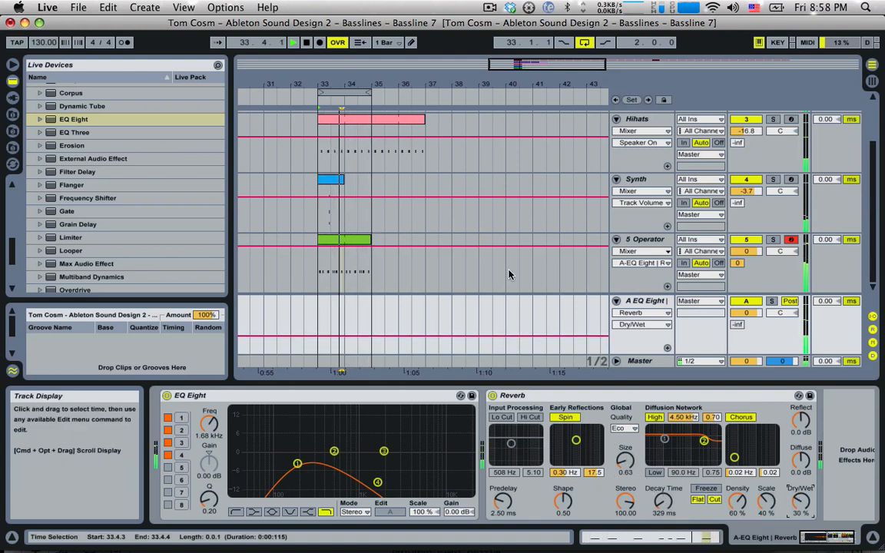
pyautogui.doubleClick(351, 240)
# Try a velocity-14 G0 ghost note at 1.2.2, then delete it and show the bass devices
pyautogui.click(525, 418)
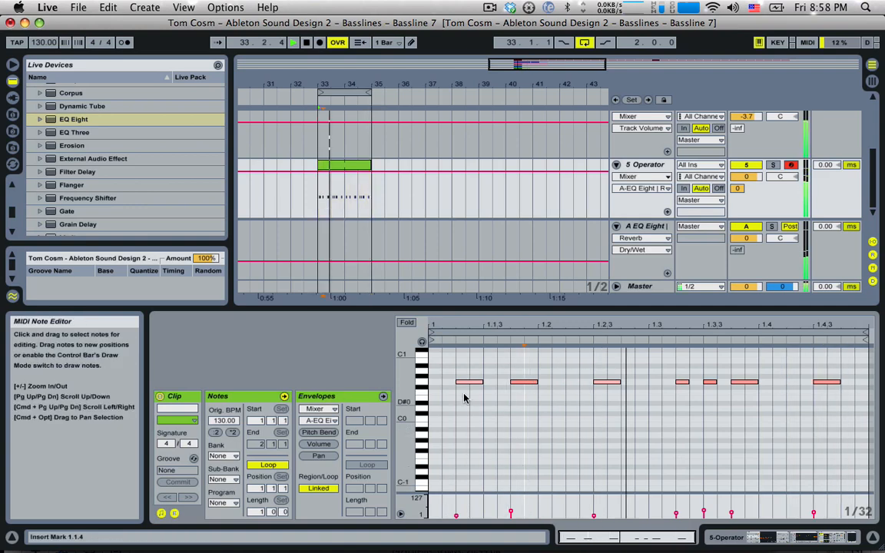
pyautogui.doubleClick(572, 381)
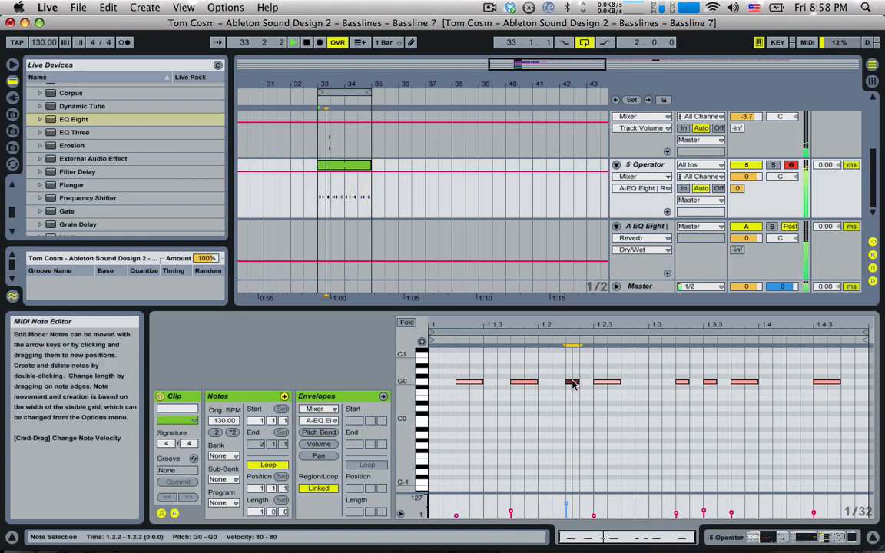
pyautogui.moveTo(569, 506); pyautogui.dragTo(567, 514)
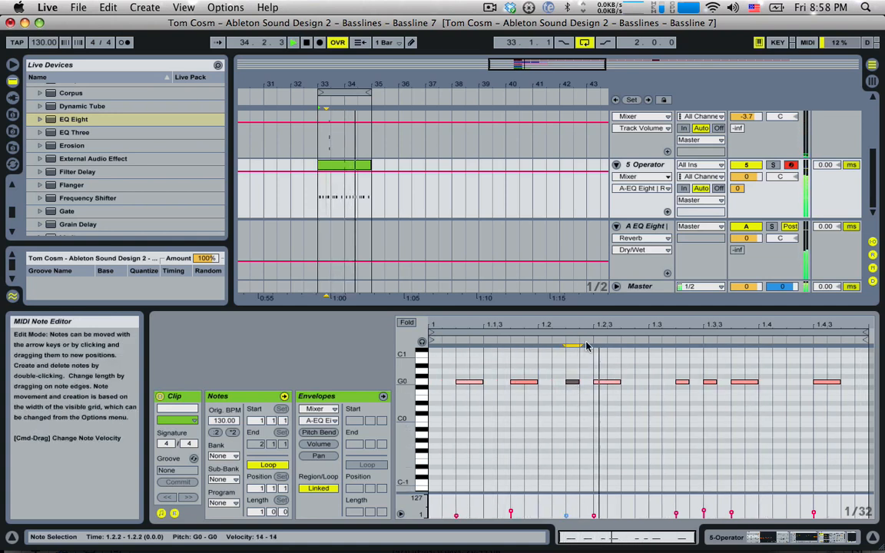
pyautogui.press('Delete')
pyautogui.doubleClick(644, 164)
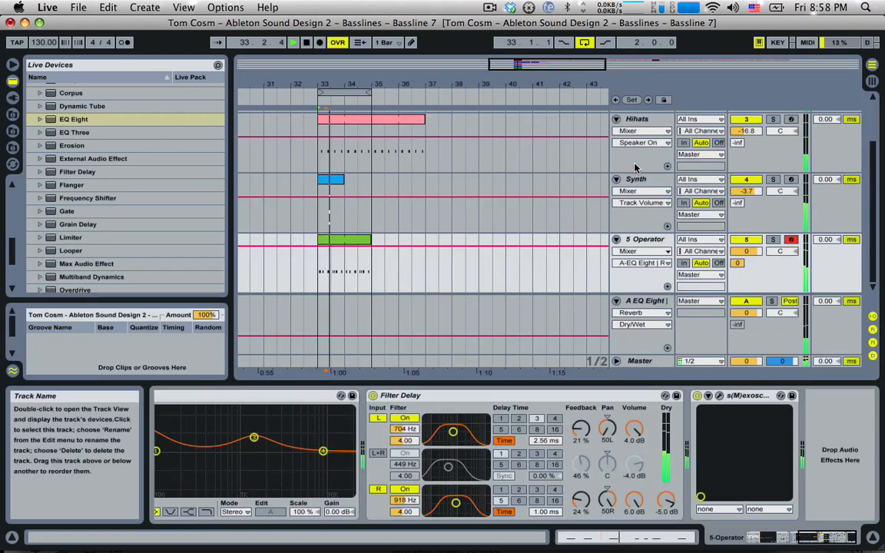
# Turn Operator's oscillator B down to -4.1 dB and oscillator C to -5.4 dB
pyautogui.click(797, 540)
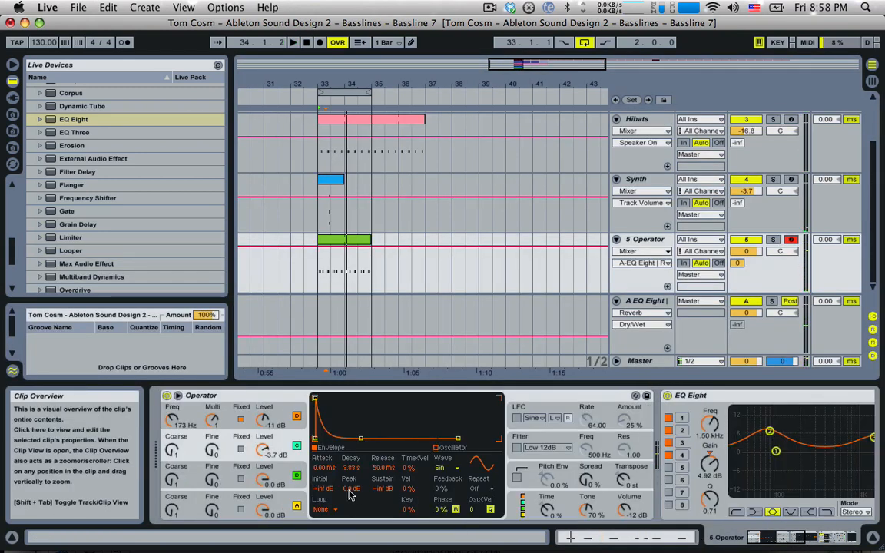
pyautogui.click(263, 481)
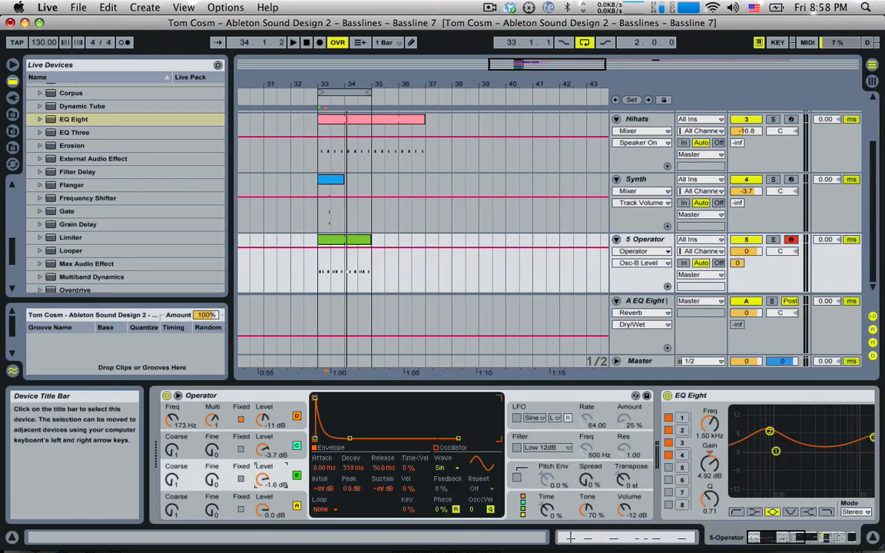
pyautogui.press('space')
pyautogui.moveTo(263, 480); pyautogui.dragTo(263, 493)
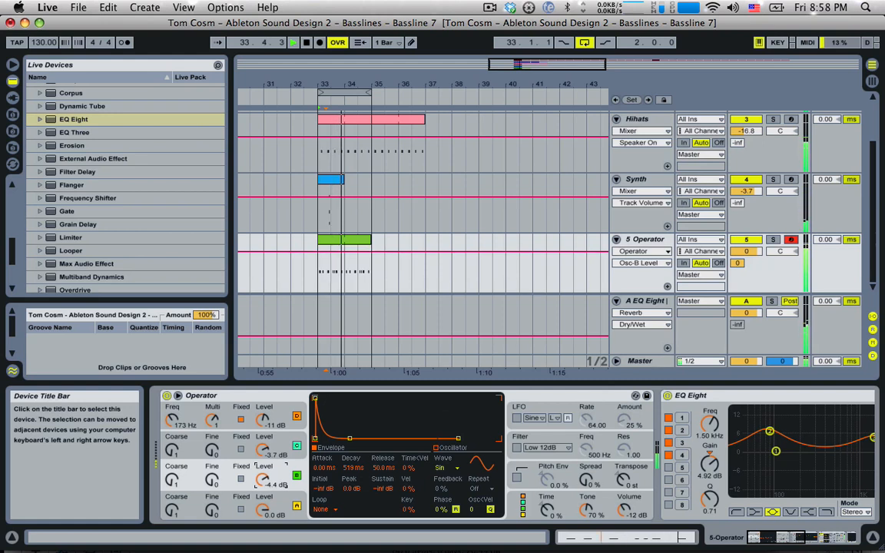
pyautogui.moveTo(263, 450); pyautogui.dragTo(264, 453)
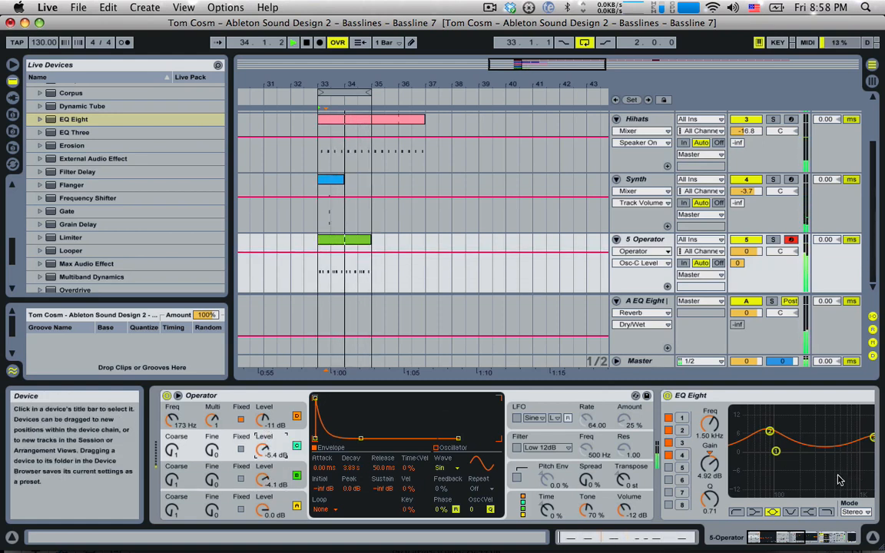
pyautogui.press('space')
pyautogui.click(805, 537)
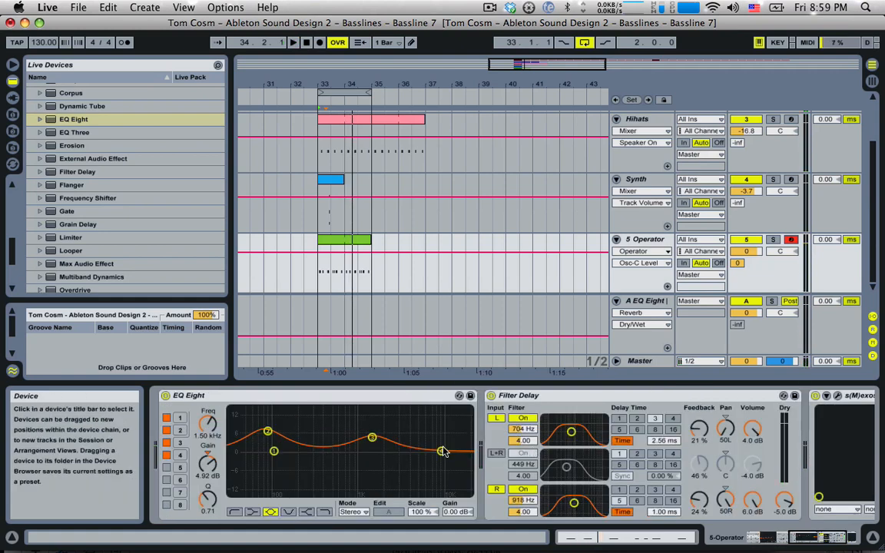
# Boost the bass EQ near 4.70 kHz and move Filter Delay's L/R filters to 1.38 and 1.80 kHz
pyautogui.press('space')
pyautogui.moveTo(435, 450); pyautogui.dragTo(413, 432)
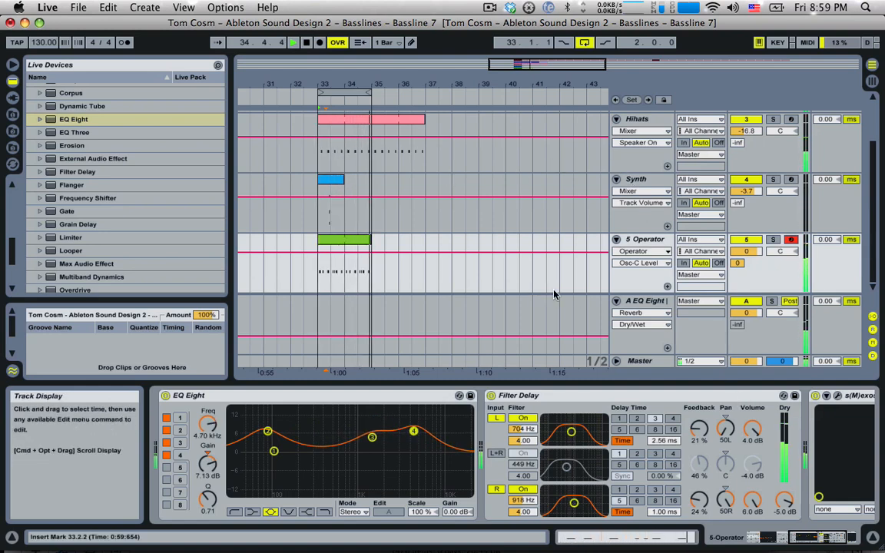
pyautogui.moveTo(569, 436); pyautogui.dragTo(573, 440)
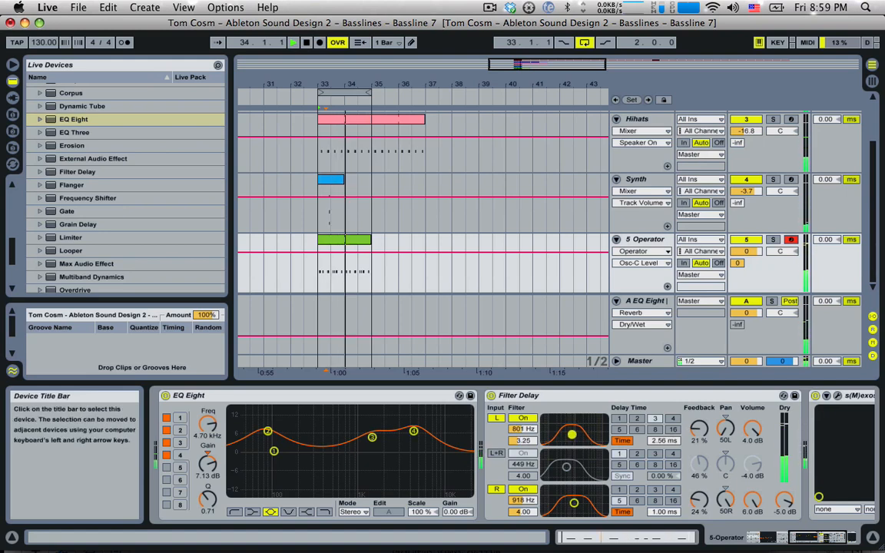
pyautogui.moveTo(574, 502); pyautogui.dragTo(581, 501)
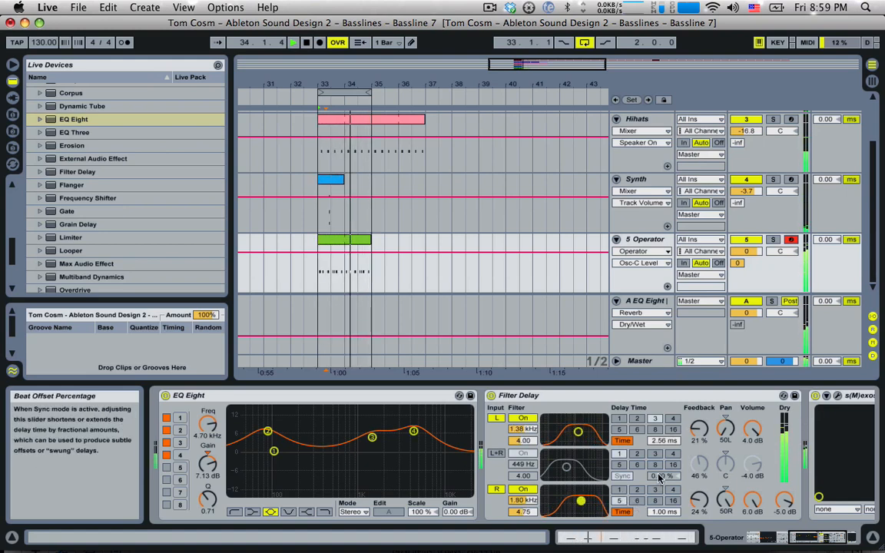
pyautogui.moveTo(818, 540)
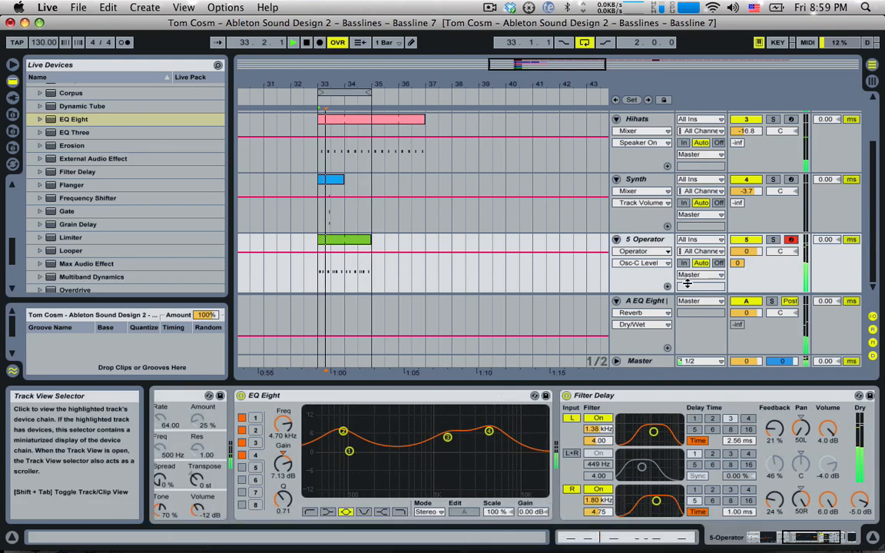
pyautogui.click(653, 305)
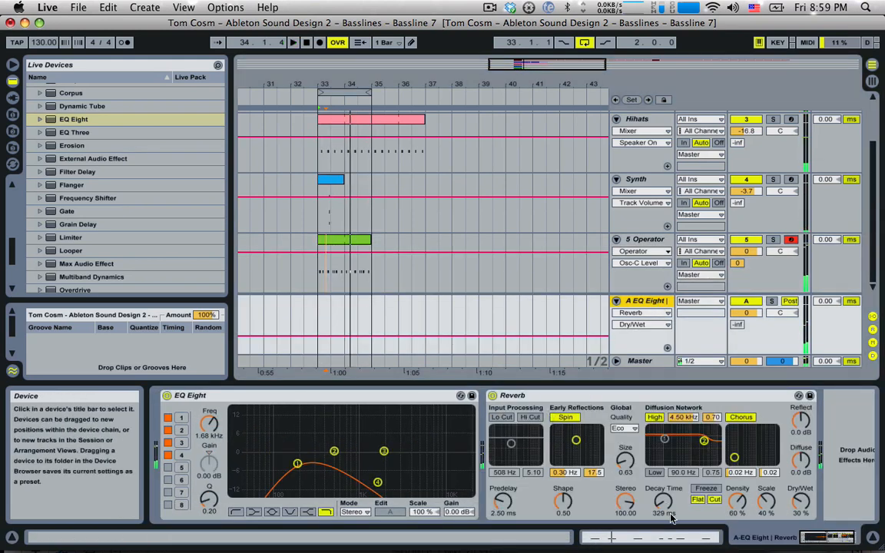
pyautogui.moveTo(671, 519); pyautogui.dragTo(671, 526)
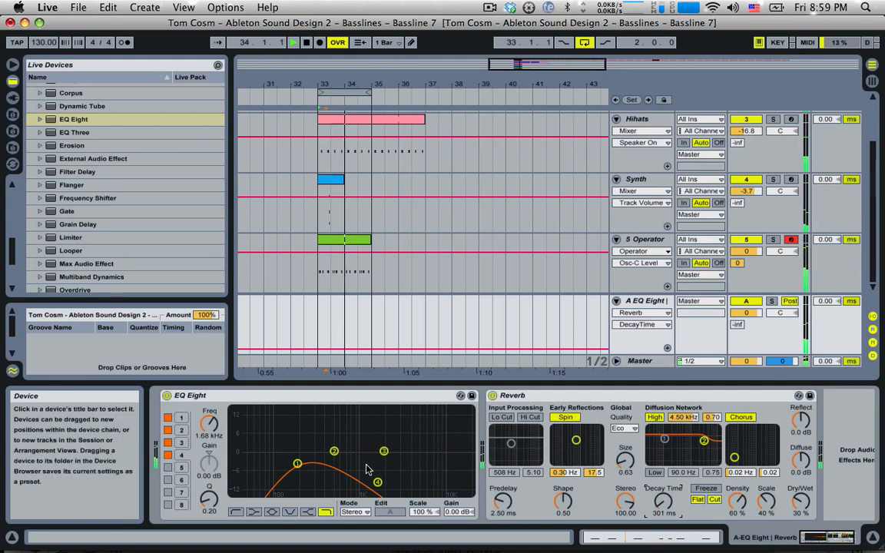
# Open the return EQ top band to 22 kHz; set Reverb size 101.66, 743 ms decay, 25% dry/wet
pyautogui.moveTo(356, 480); pyautogui.dragTo(471, 464)
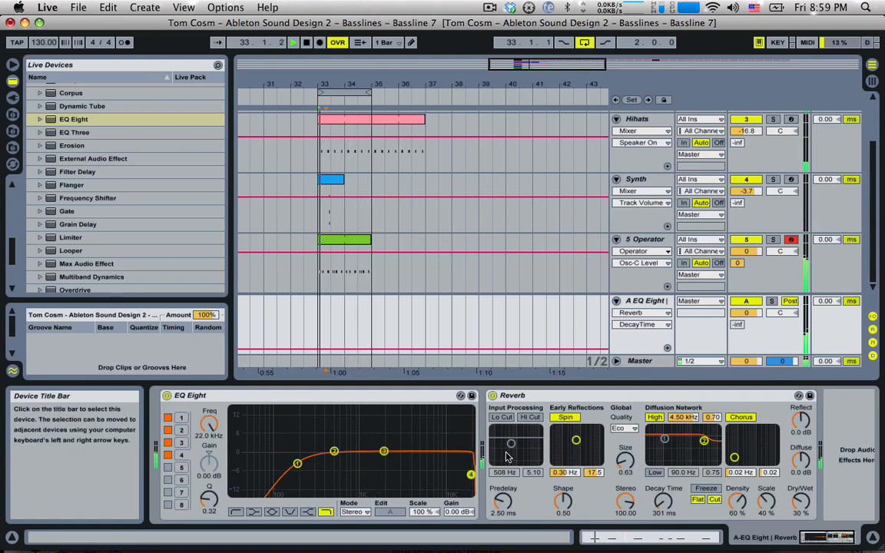
pyautogui.press('space')
pyautogui.moveTo(624, 461); pyautogui.dragTo(624, 406)
pyautogui.moveTo(625, 461)
pyautogui.mouseDown()
pyautogui.moveTo(625, 475)
pyautogui.moveTo(625, 456)
pyautogui.mouseUp()
pyautogui.moveTo(662, 500); pyautogui.dragTo(662, 475)
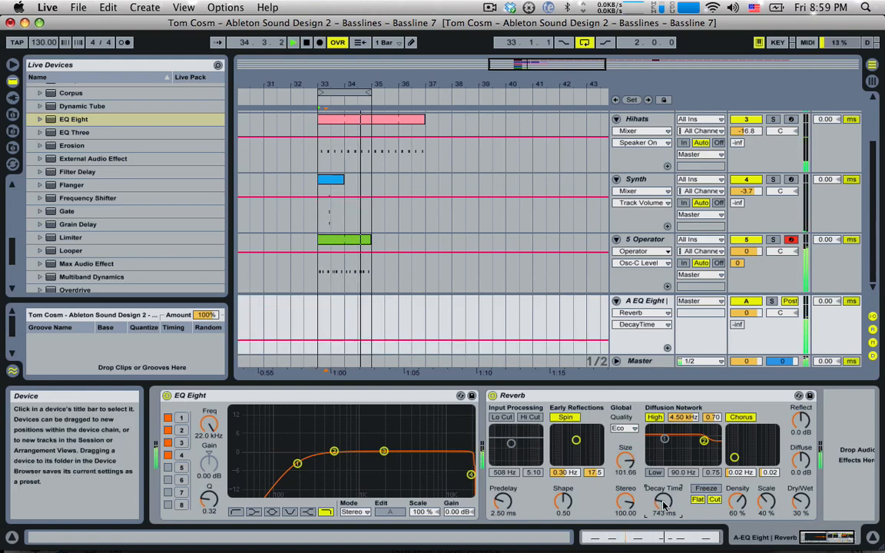
pyautogui.moveTo(796, 505); pyautogui.dragTo(796, 511)
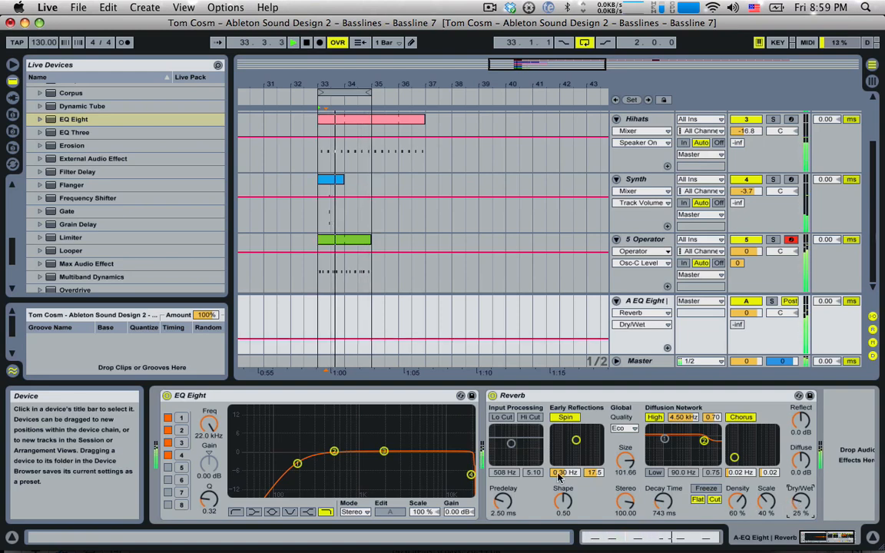
# Pull the return EQ's top band into a resonant peak near 697 Hz
pyautogui.moveTo(471, 470); pyautogui.dragTo(348, 455)
pyautogui.click(659, 302)
pyautogui.press('space')
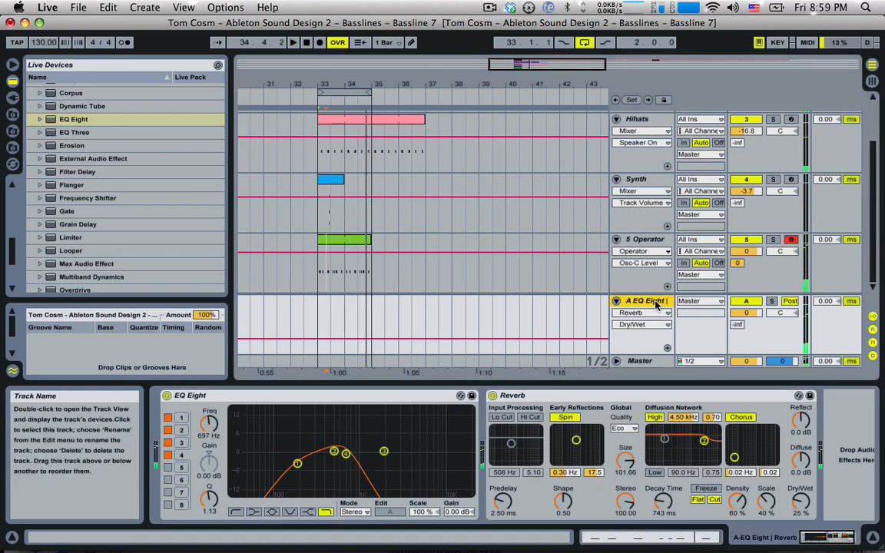
# Add Filter Delay after the Reverb with L+R off, Dry at -inf and left line at -8.6 dB
pyautogui.scroll(-2, 92, 243)
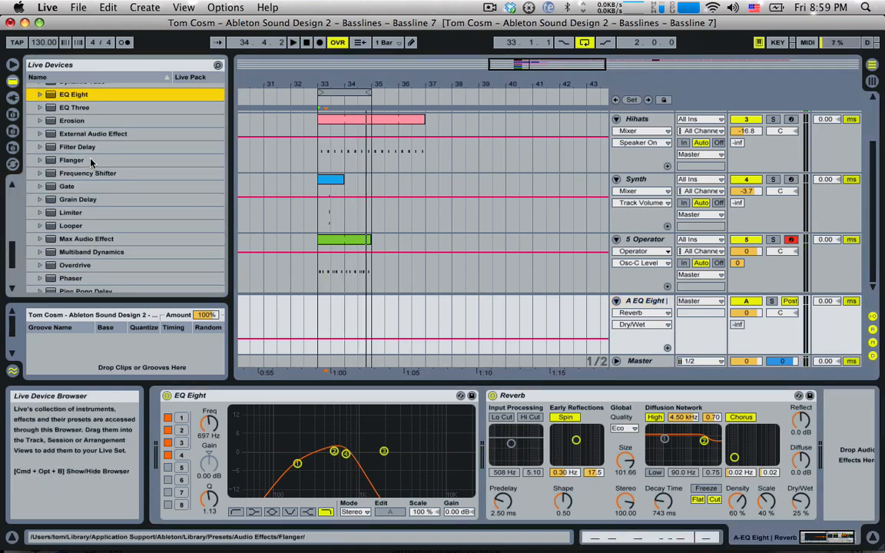
pyautogui.moveTo(92, 152); pyautogui.dragTo(559, 336)
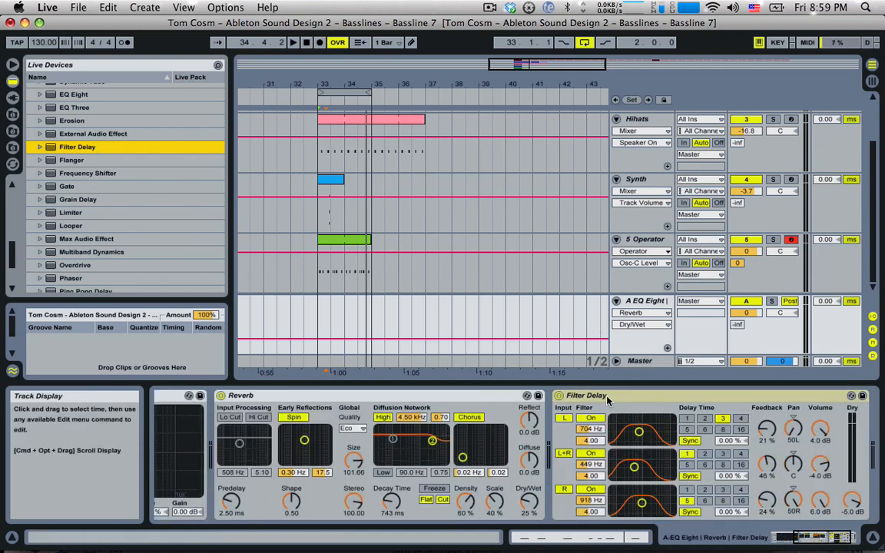
pyautogui.click(577, 453)
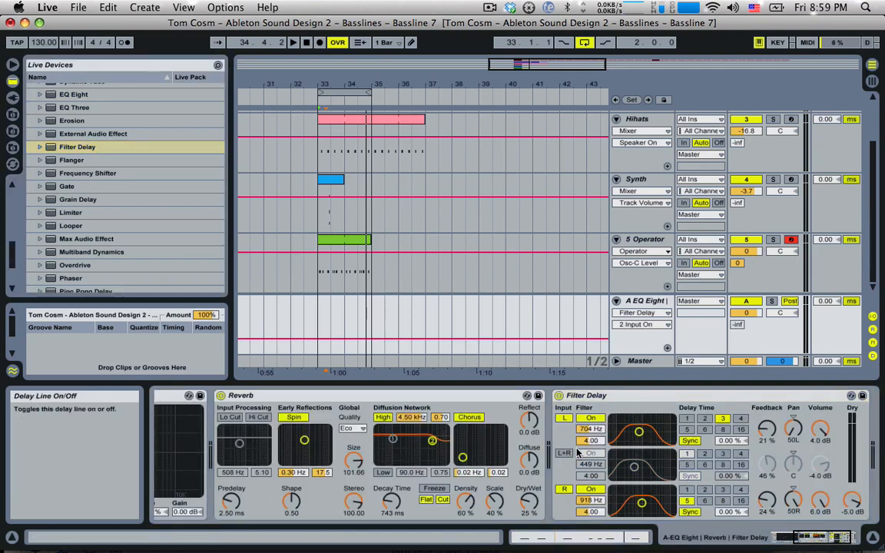
pyautogui.moveTo(820, 431); pyautogui.dragTo(819, 453)
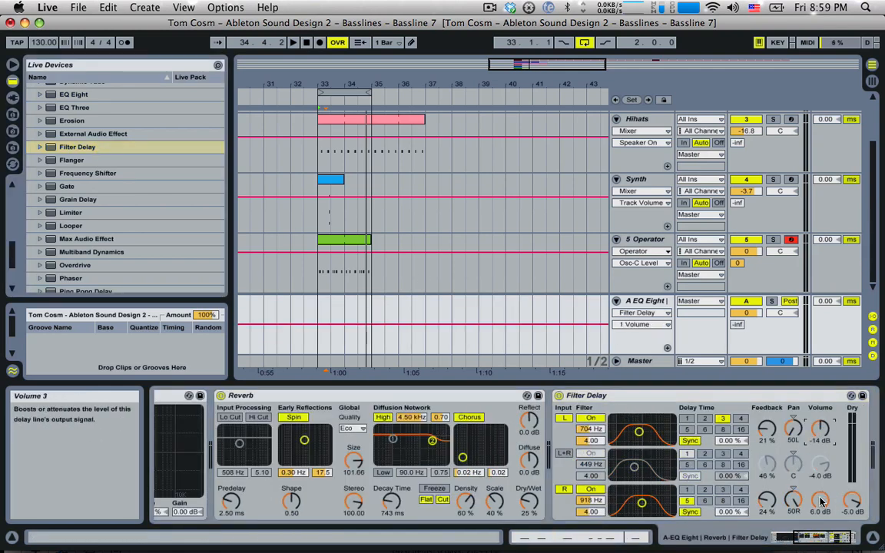
pyautogui.moveTo(851, 500)
pyautogui.mouseDown()
pyautogui.moveTo(846, 479)
pyautogui.moveTo(846, 500)
pyautogui.mouseUp()
pyautogui.press('space')
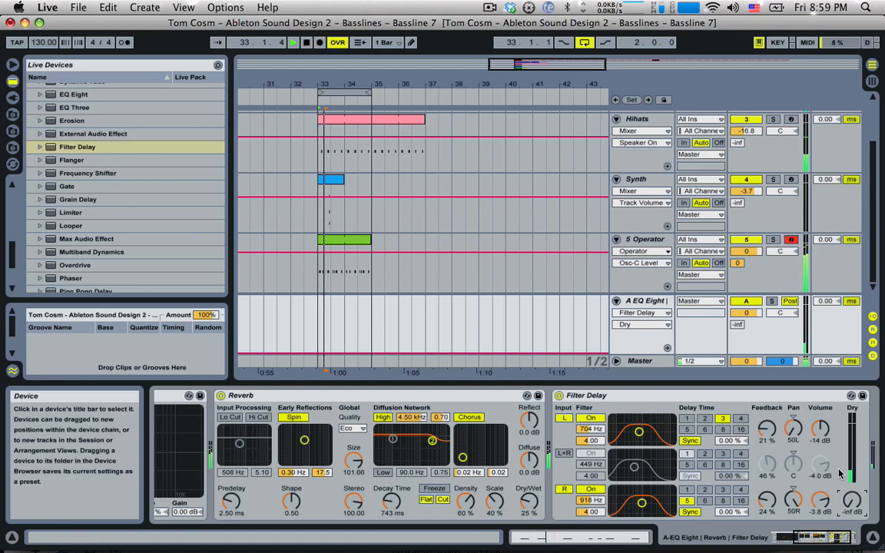
pyautogui.moveTo(820, 429); pyautogui.dragTo(821, 420)
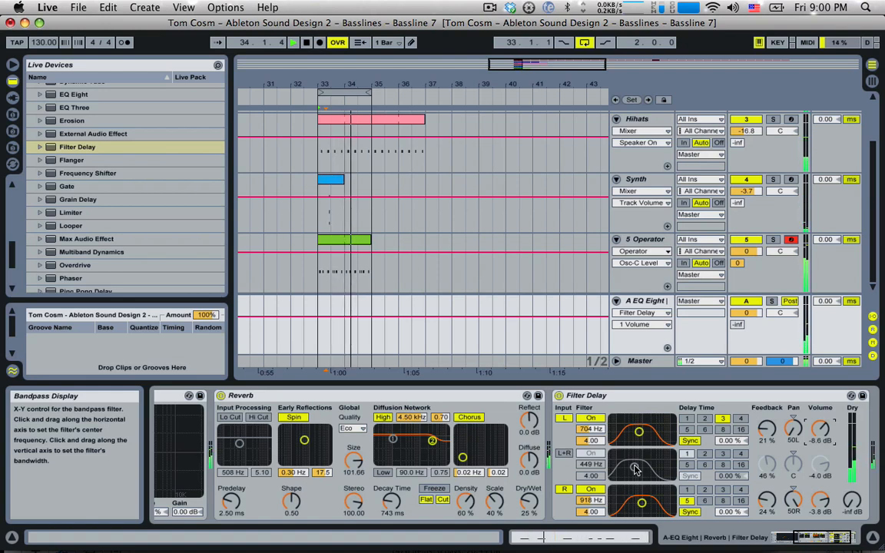
pyautogui.press('XF86AudioRaiseVolume')
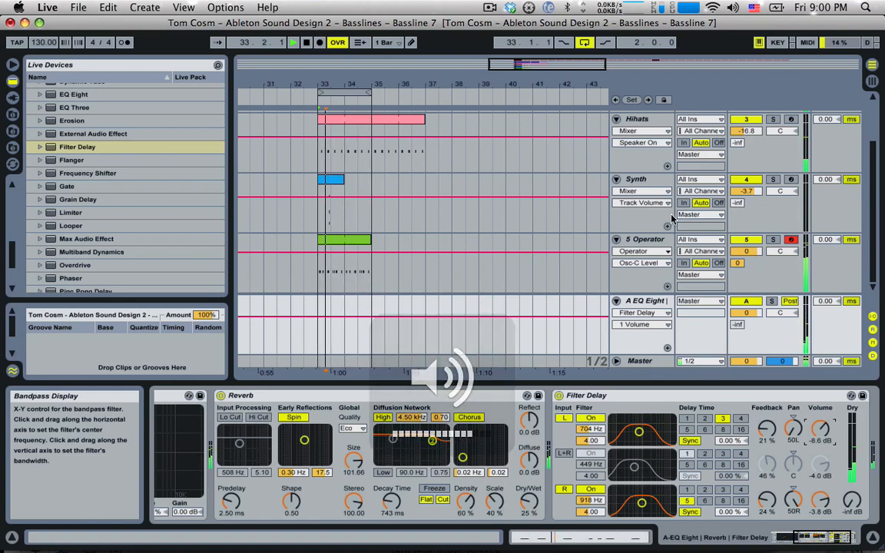
# Drop the Synth clip's chord one octave and switch on the Synth Operator's filter
pyautogui.doubleClick(327, 179)
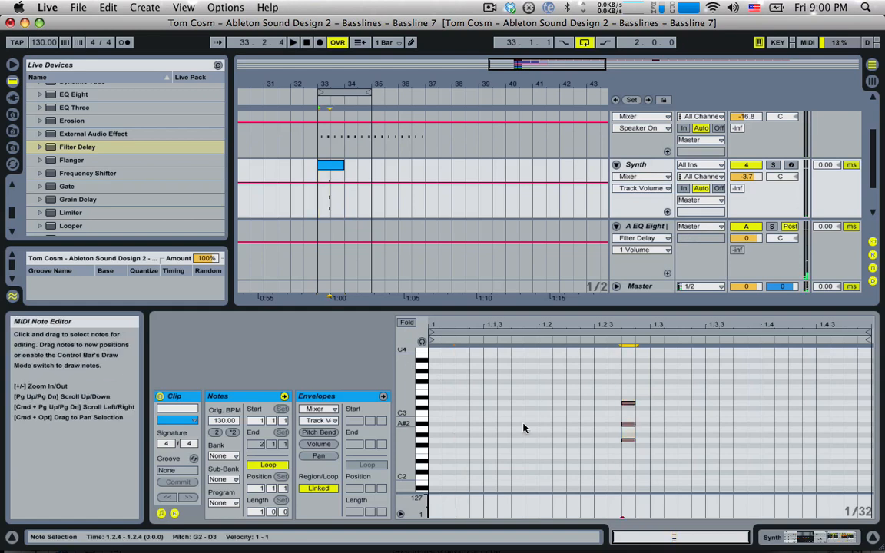
pyautogui.hotkey('shift', 'Down')
pyautogui.press('space')
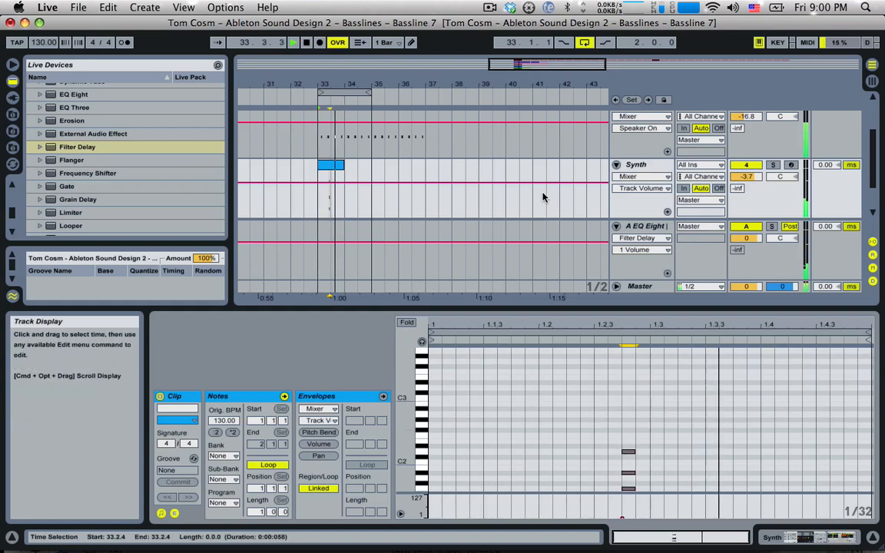
pyautogui.doubleClick(638, 163)
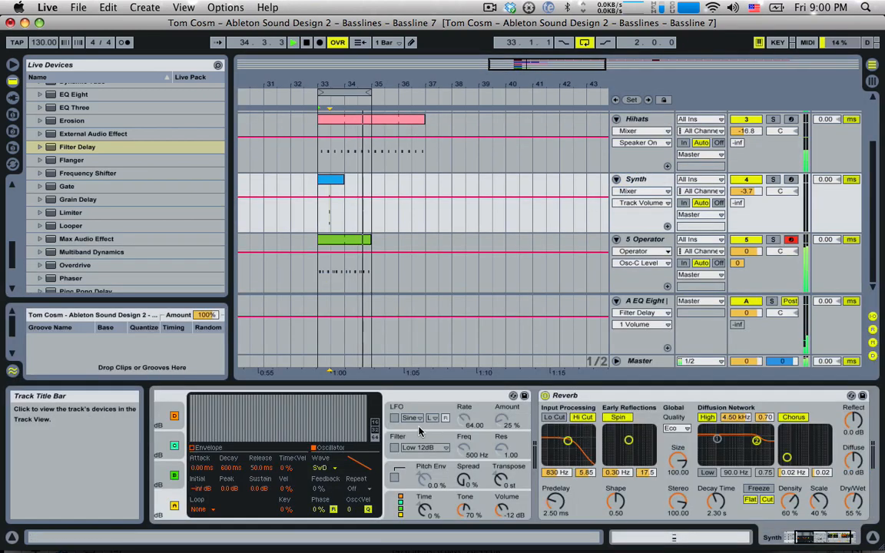
pyautogui.click(394, 448)
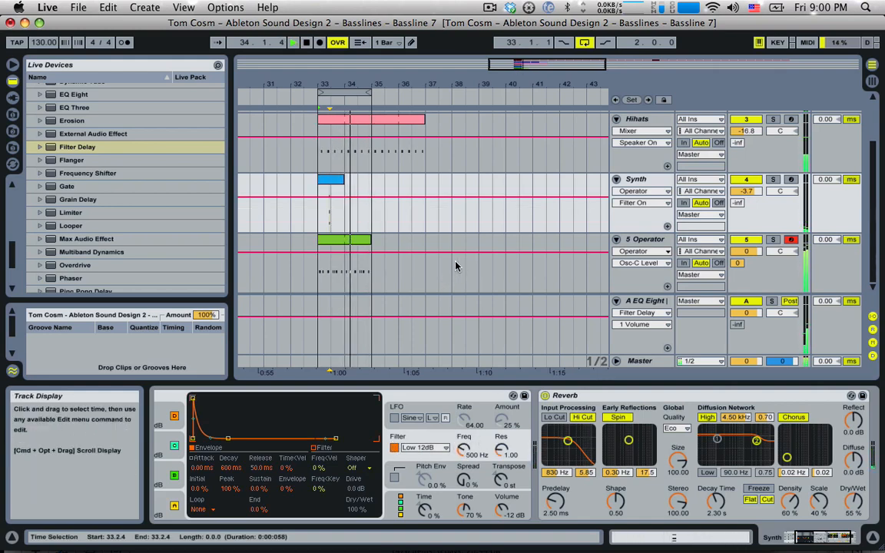
pyautogui.click(654, 306)
pyautogui.press('space')
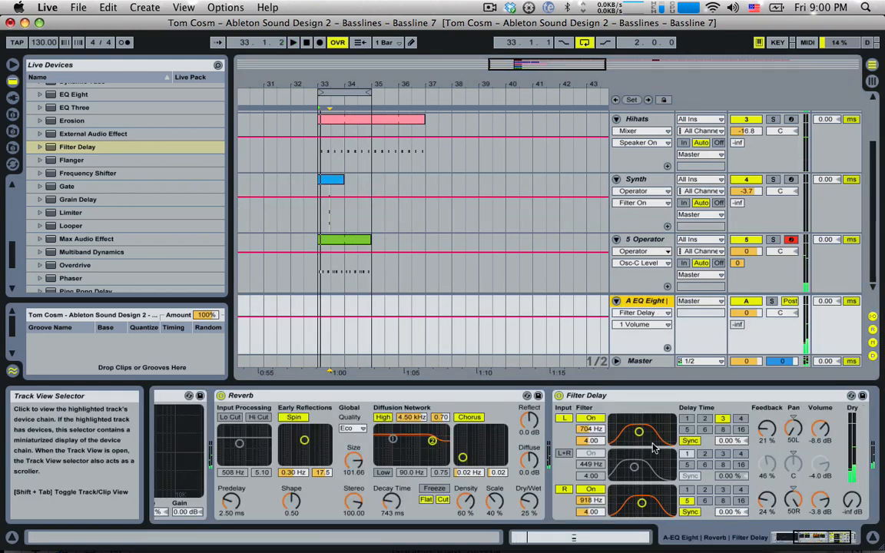
# Set the return Filter Delay's left band to 1.47 kHz, right to 3.10 kHz, left volume -2.9 dB
pyautogui.click(641, 434)
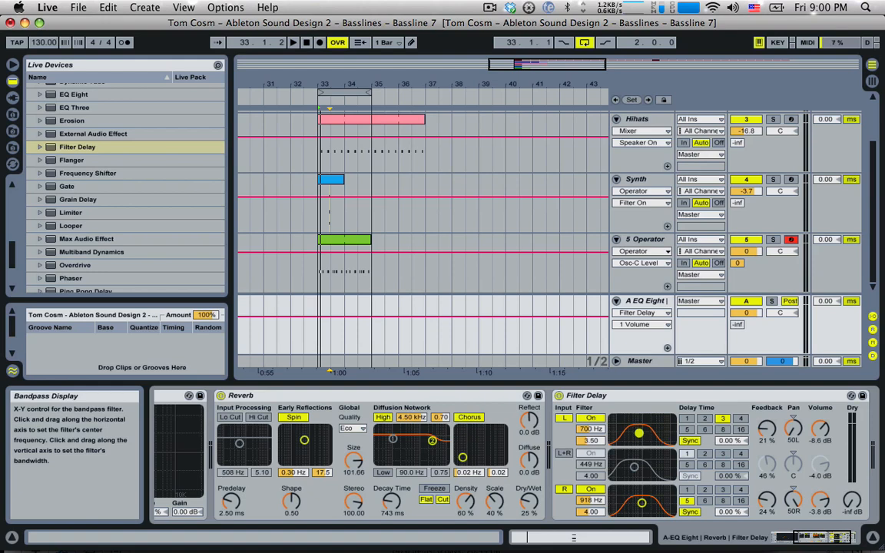
pyautogui.press('space')
pyautogui.moveTo(640, 433); pyautogui.dragTo(649, 430)
pyautogui.moveTo(641, 504); pyautogui.dragTo(654, 504)
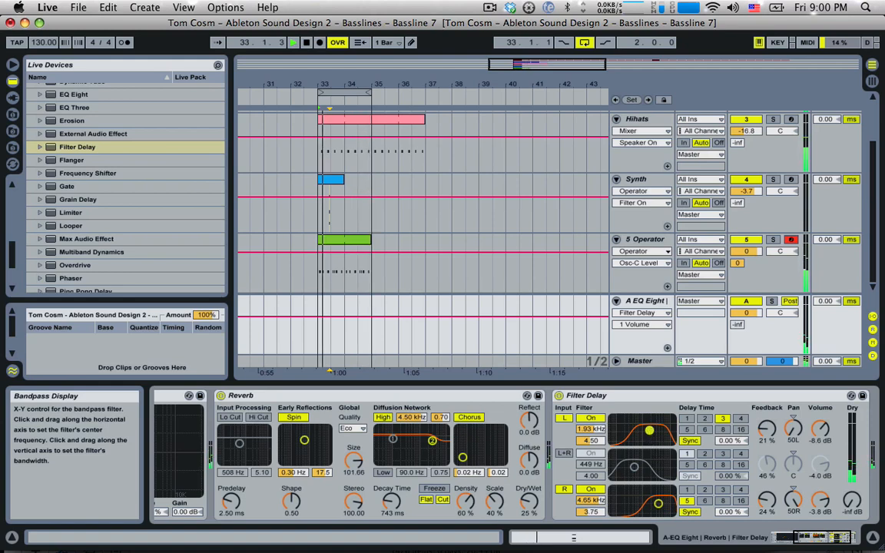
pyautogui.moveTo(649, 431); pyautogui.dragTo(647, 433)
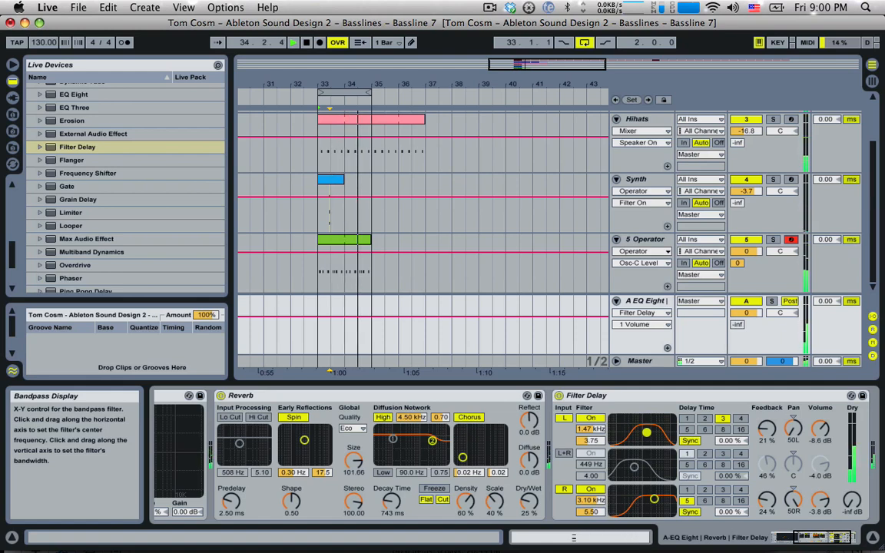
pyautogui.moveTo(821, 428)
pyautogui.mouseDown()
pyautogui.moveTo(821, 412)
pyautogui.moveTo(825, 433)
pyautogui.mouseUp()
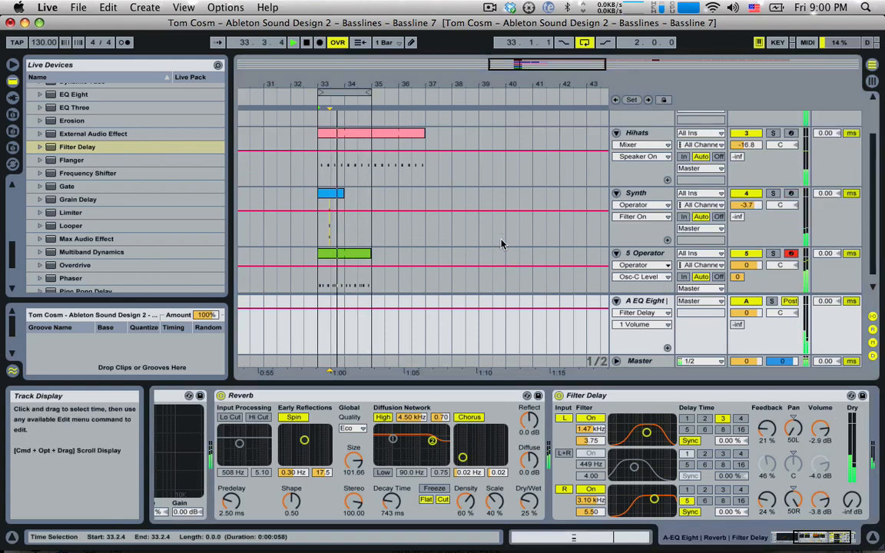
pyautogui.press('space')
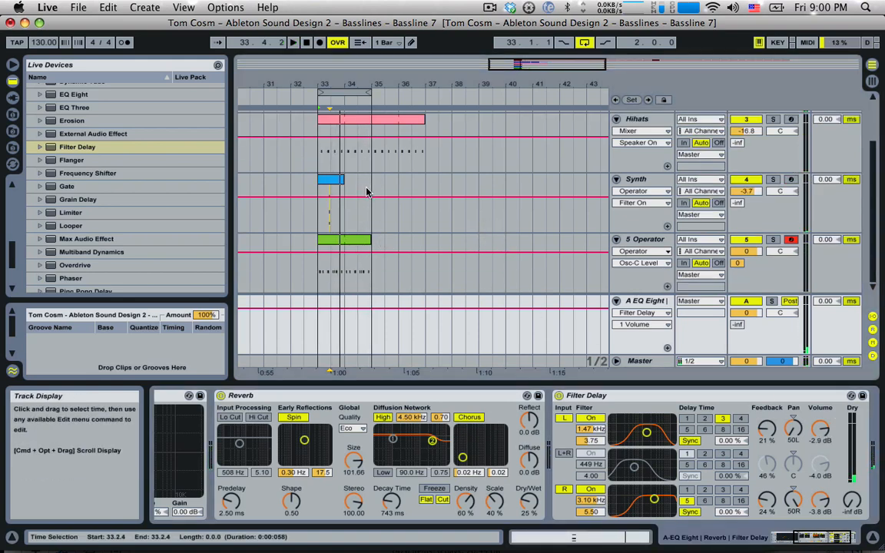
# Duplicate the 5 Operator bass clip into bars 35–36 and loop those bars
pyautogui.click(348, 240)
pyautogui.press('super+d')
pyautogui.click(369, 92)
pyautogui.moveTo(390, 92); pyautogui.dragTo(416, 93)
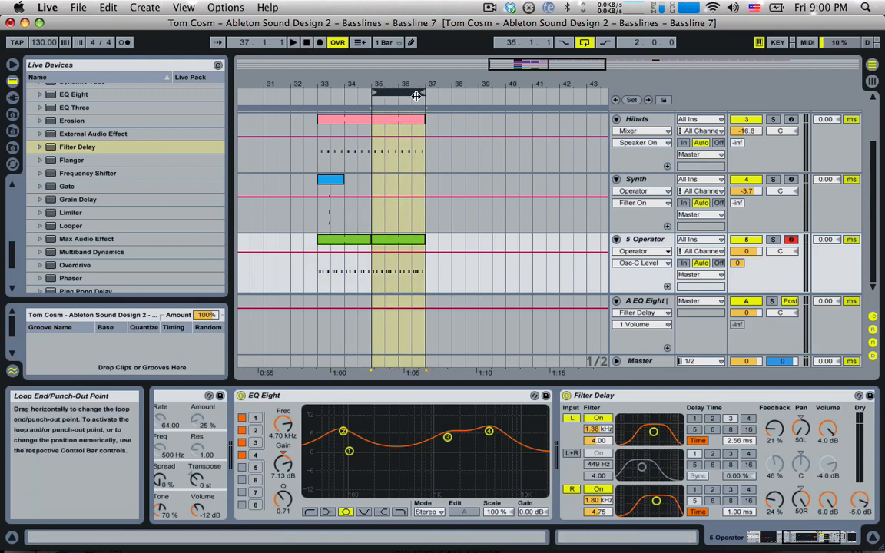
pyautogui.press('super+c')
pyautogui.scroll(3, 403, 174)
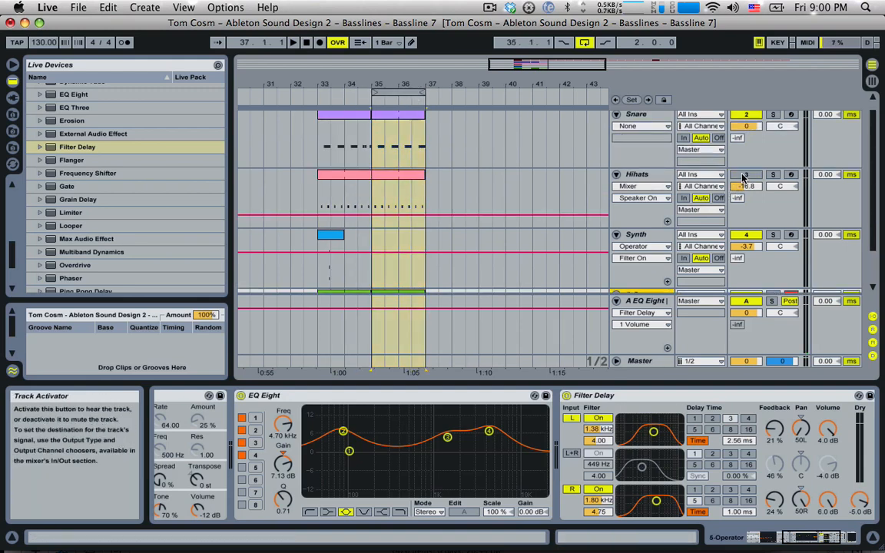
pyautogui.scroll(-2, 474, 207)
# Clear the copy's notes and draw paired short G0 notes on the third and fourth sixteenths
pyautogui.doubleClick(413, 245)
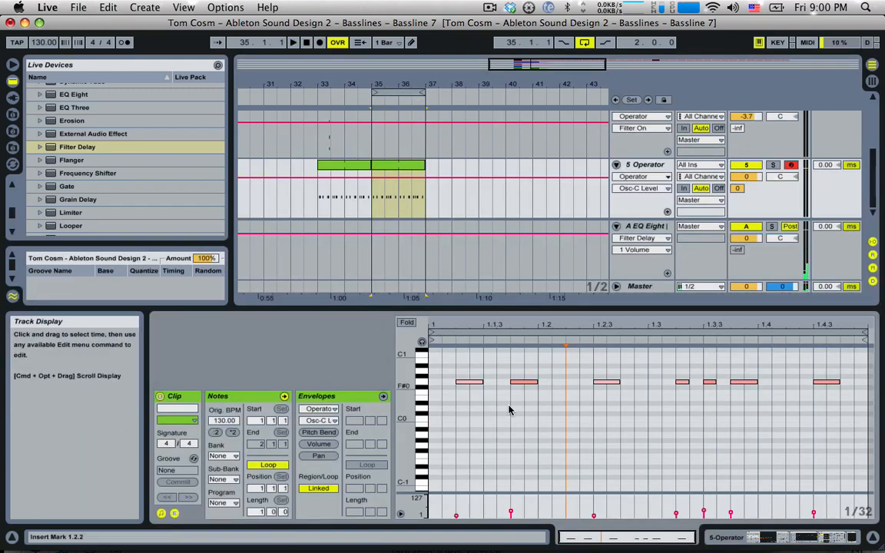
pyautogui.press('super+a')
pyautogui.press('Delete')
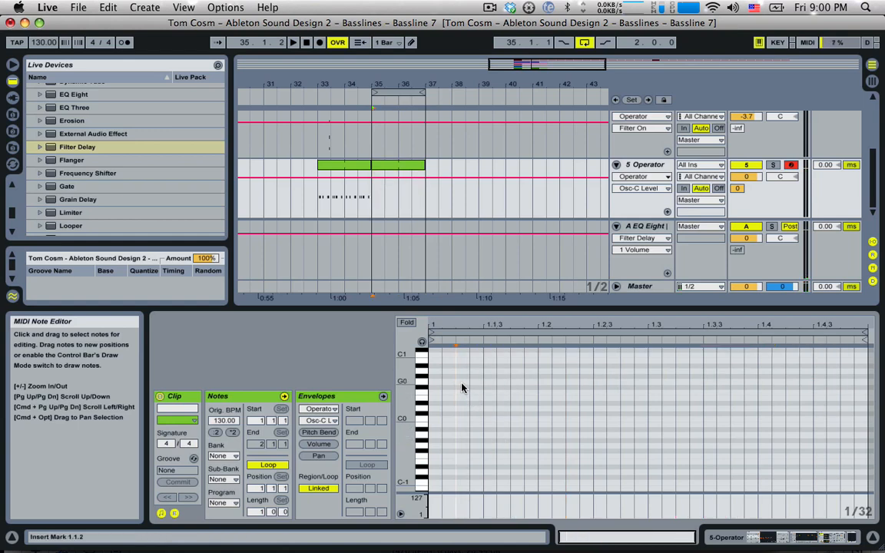
pyautogui.doubleClick(462, 382)
pyautogui.doubleClick(472, 383)
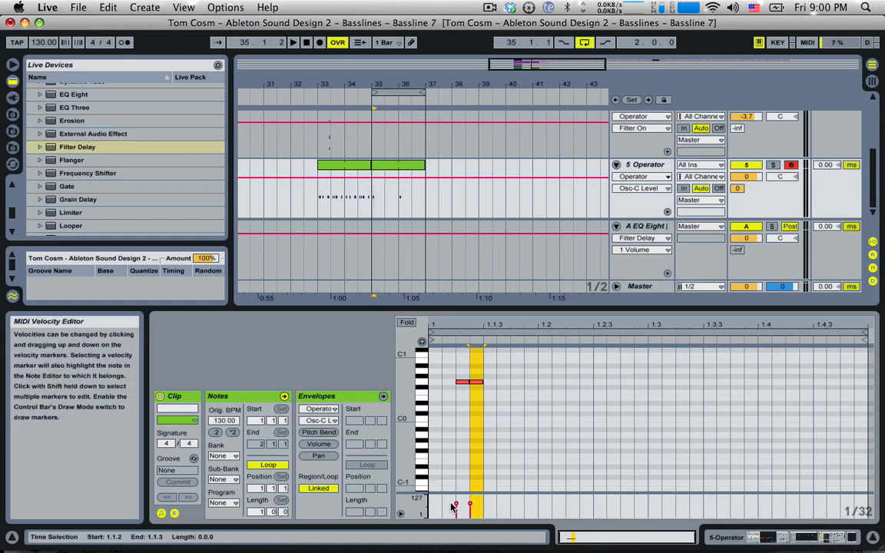
pyautogui.moveTo(442, 365); pyautogui.dragTo(512, 398)
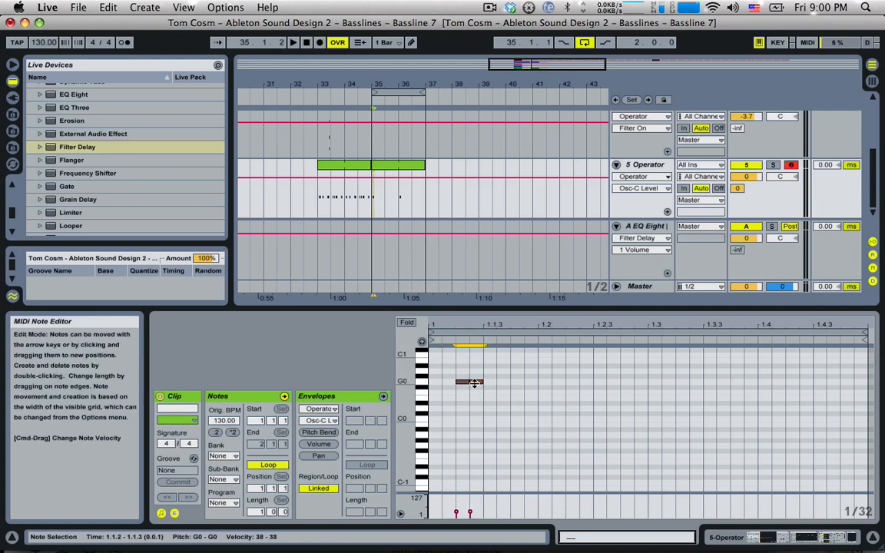
pyautogui.click(476, 389)
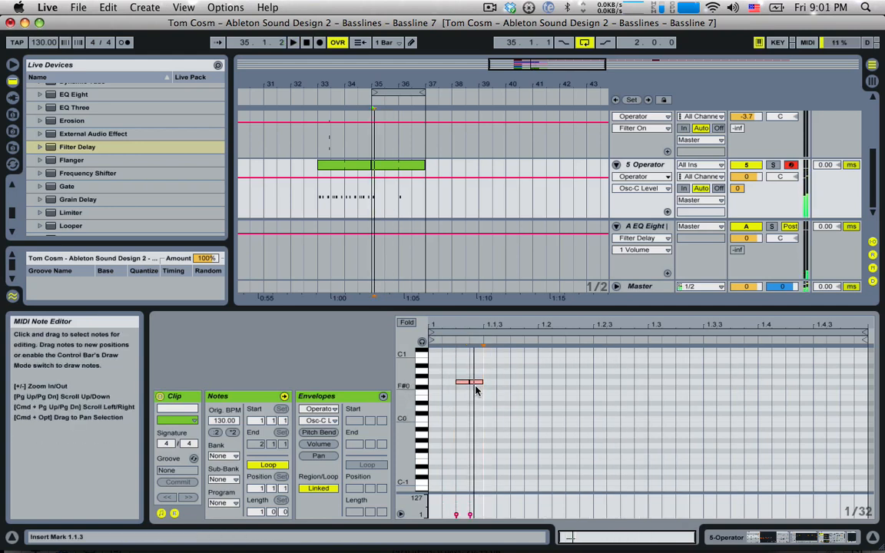
pyautogui.moveTo(476, 384); pyautogui.dragTo(496, 385)
pyautogui.moveTo(472, 351); pyautogui.dragTo(817, 383)
pyautogui.click(538, 401)
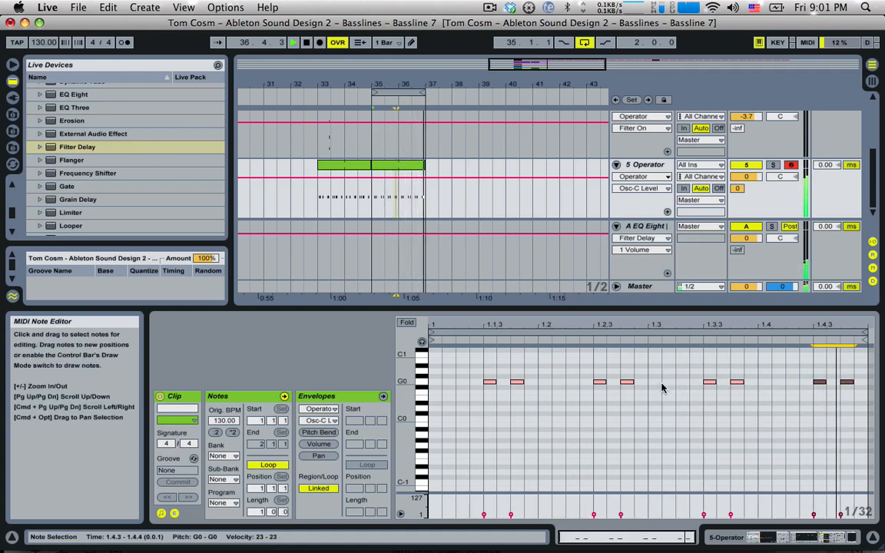
# Lengthen the G0 note at beat 3, set its velocity to 37, and delete the 1.3.3 note
pyautogui.moveTo(659, 381); pyautogui.dragTo(688, 387)
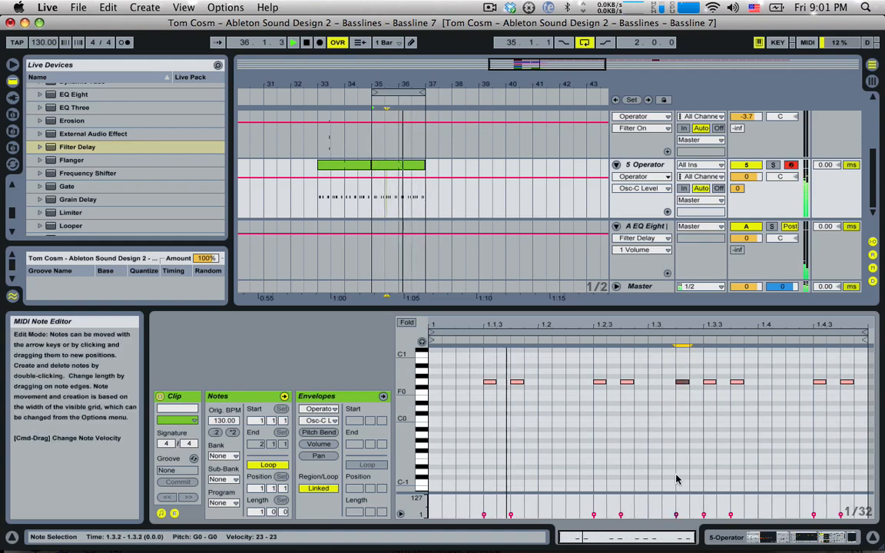
pyautogui.moveTo(622, 518); pyautogui.dragTo(622, 510)
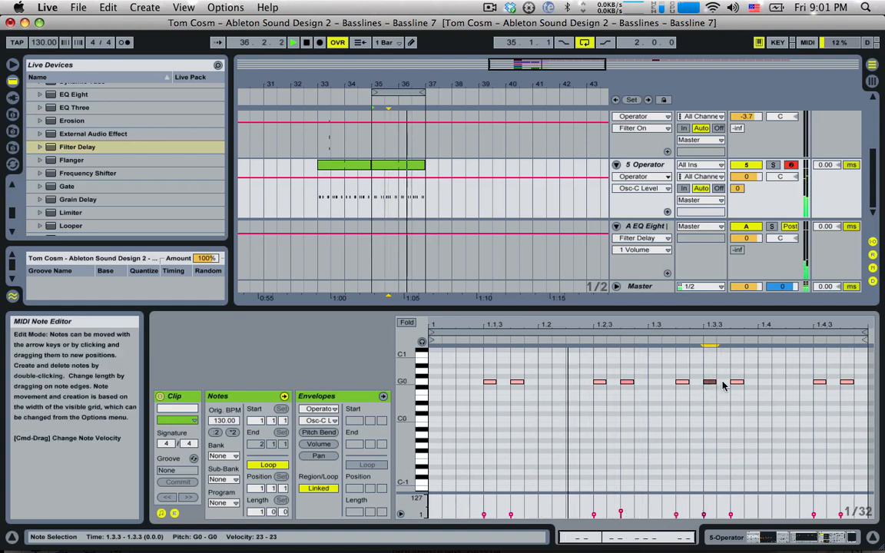
pyautogui.press('Delete')
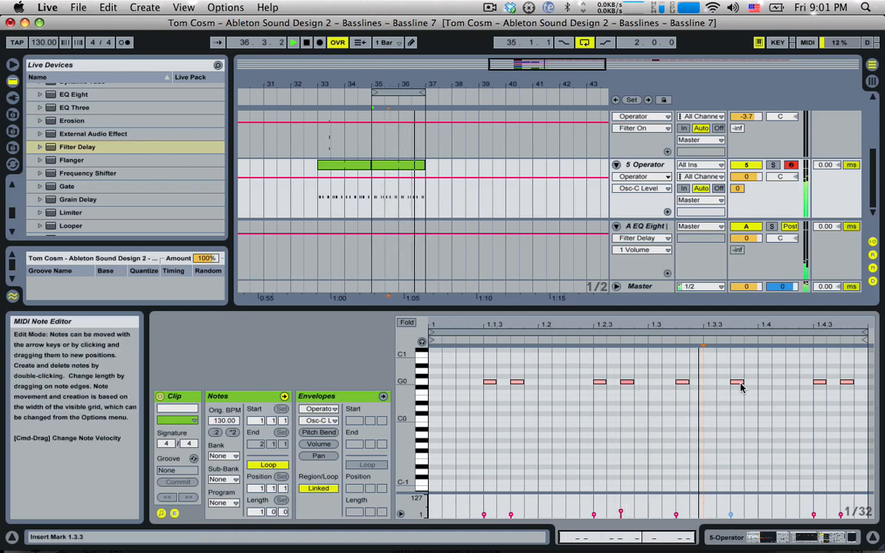
# Raise the 1.2.4 note's velocity to 55 and set the start marker back to bar 33
pyautogui.click(620, 514)
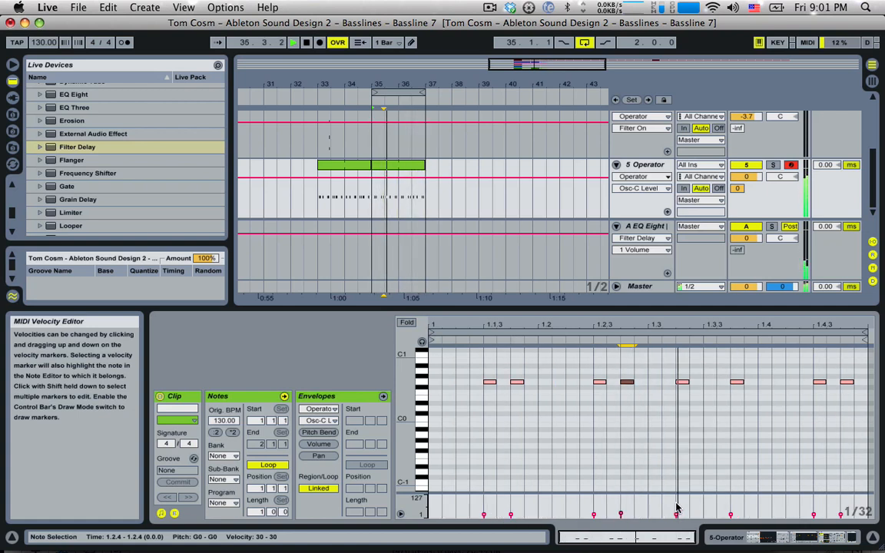
pyautogui.moveTo(731, 514)
pyautogui.mouseDown()
pyautogui.moveTo(731, 494)
pyautogui.moveTo(731, 520)
pyautogui.moveTo(730, 513)
pyautogui.mouseUp()
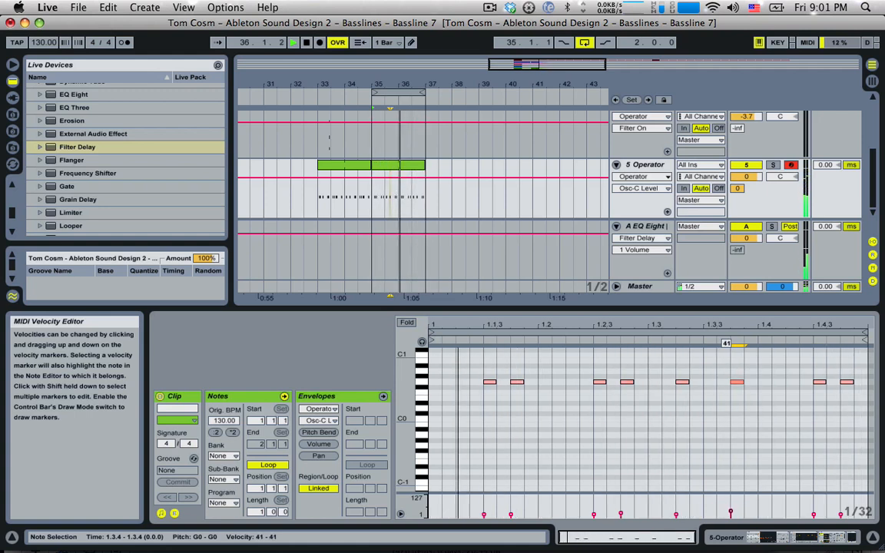
pyautogui.click(320, 201)
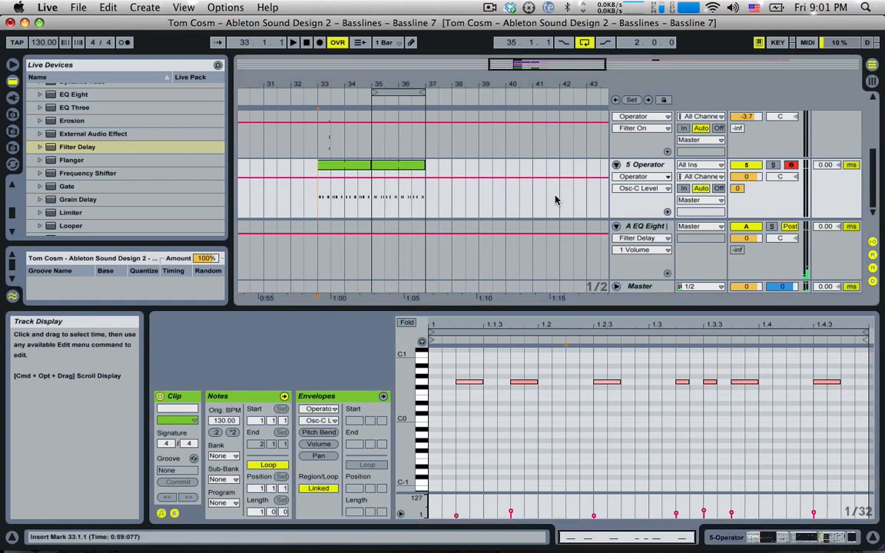
# Play from bar 33, reactivate the Hihats track, and show the 5 Operator track's EQ Eight and Filter Delay
pyautogui.press('space')
pyautogui.scroll(10, 645, 189)
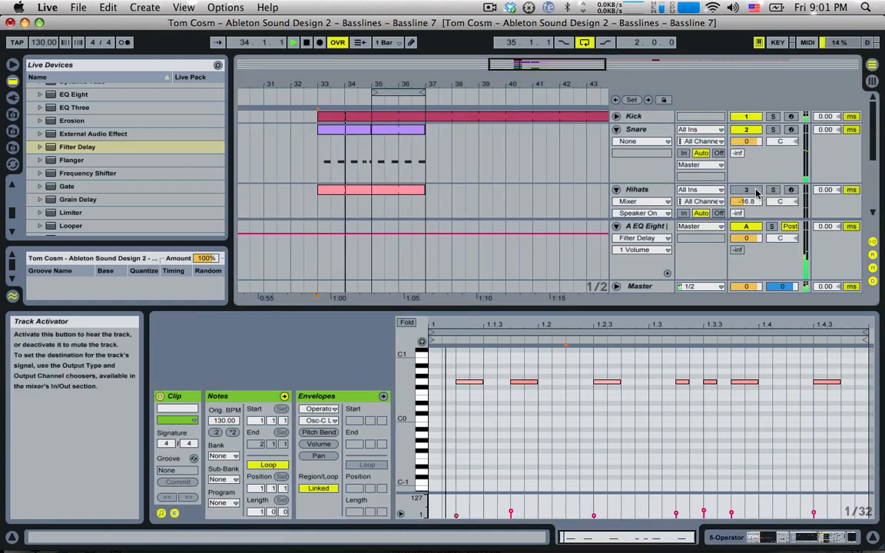
pyautogui.click(756, 192)
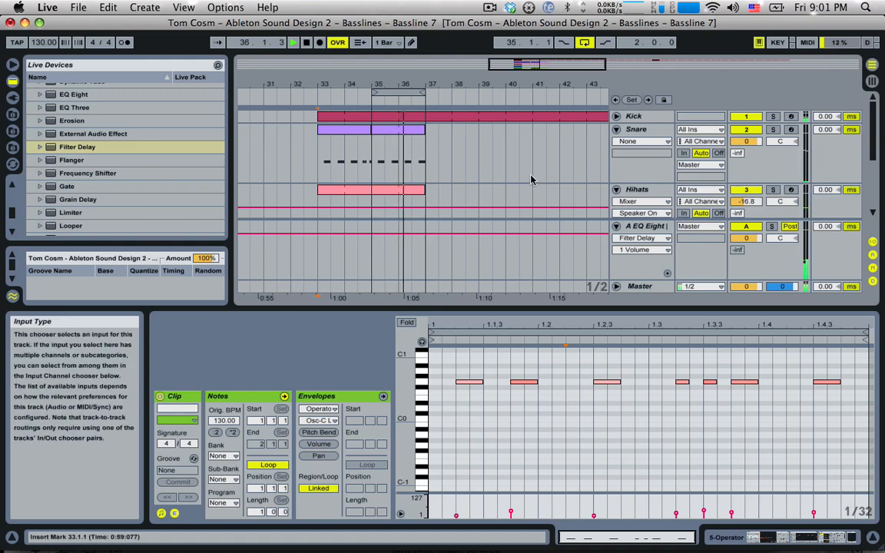
pyautogui.scroll(-5, 501, 166)
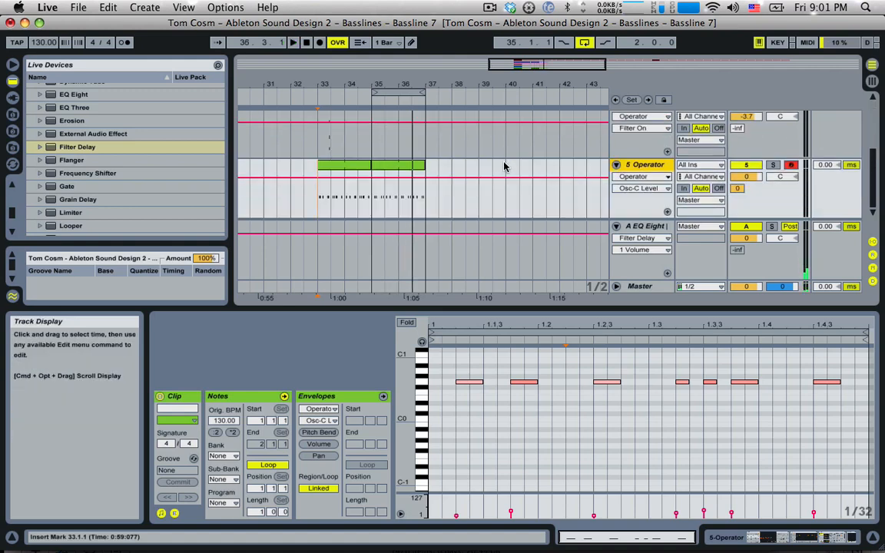
pyautogui.doubleClick(640, 166)
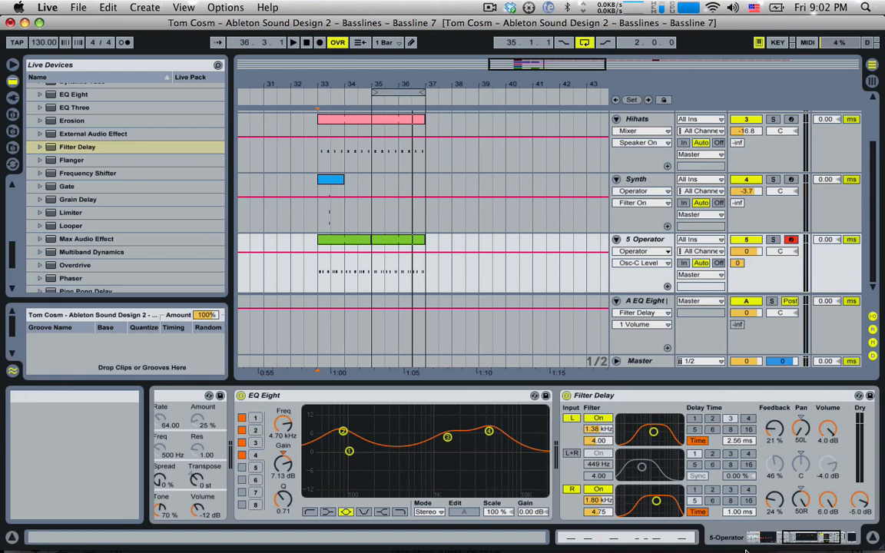
# Bring the Operator synth into the device view and zoom the arrangement in around the clips
pyautogui.click(724, 534)
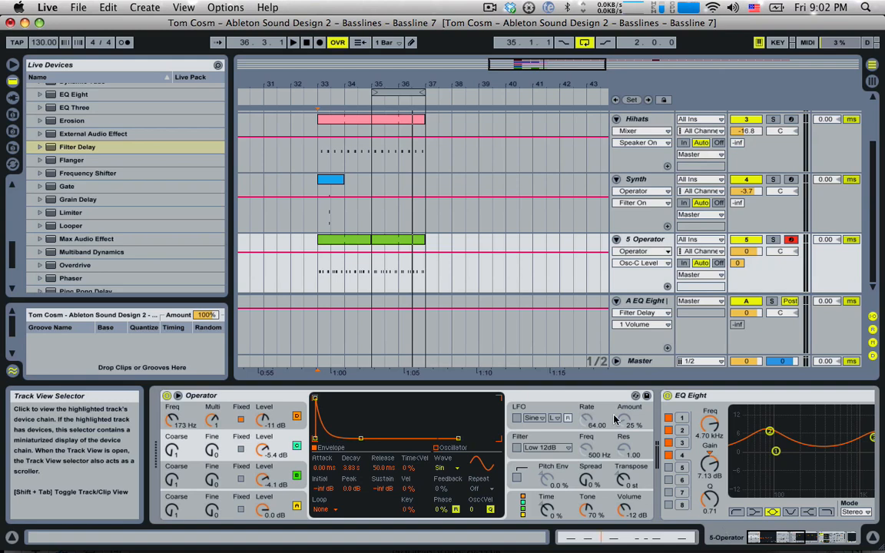
pyautogui.moveTo(561, 74); pyautogui.dragTo(558, 119)
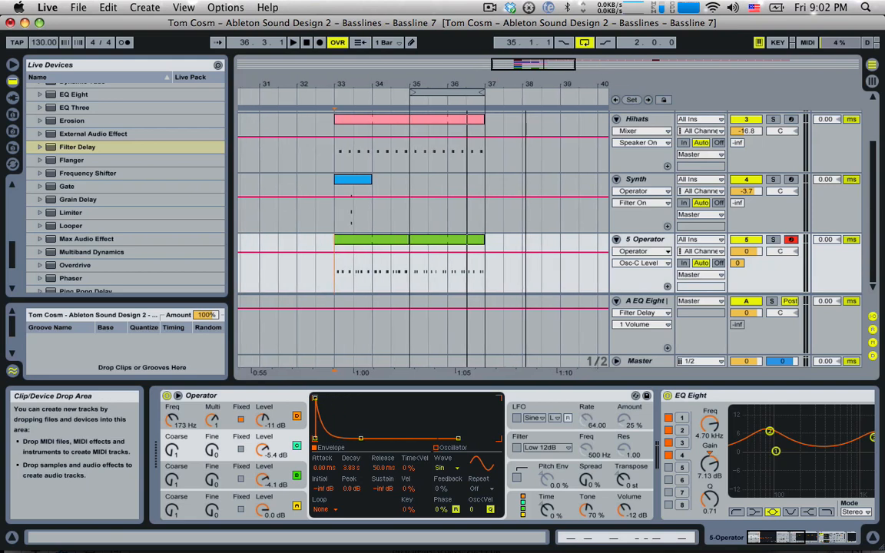